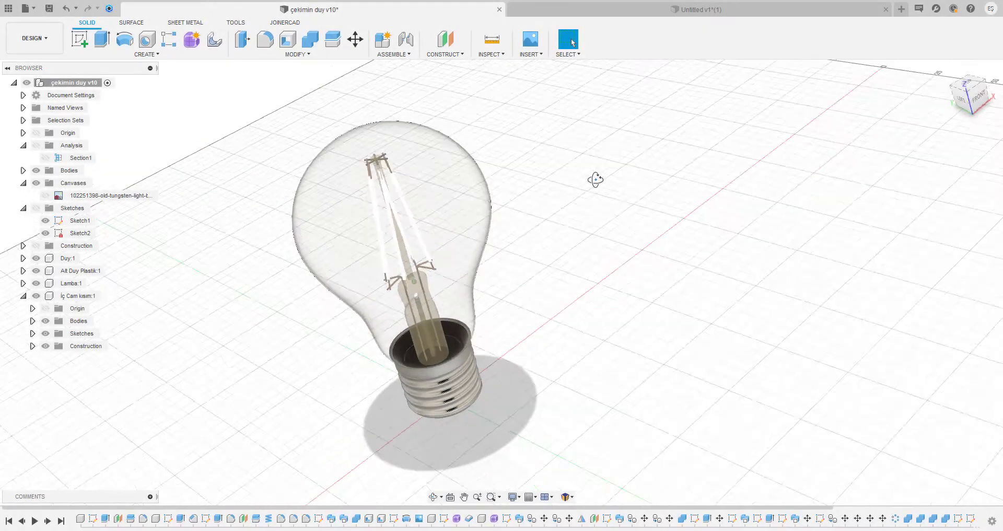
# Step: Hide the Lamba:1 glass bulb so only the cut-away threaded socket remains visible
pyautogui.moveTo(595, 180)
pyautogui.keyDown('shift'); pyautogui.mouseDown(button='middle')
pyautogui.moveTo(605, 175)
pyautogui.moveTo(553, 195)
pyautogui.moveTo(485, 303)
pyautogui.moveTo(431, 492)
pyautogui.mouseUp(button='middle'); pyautogui.keyUp('shift')
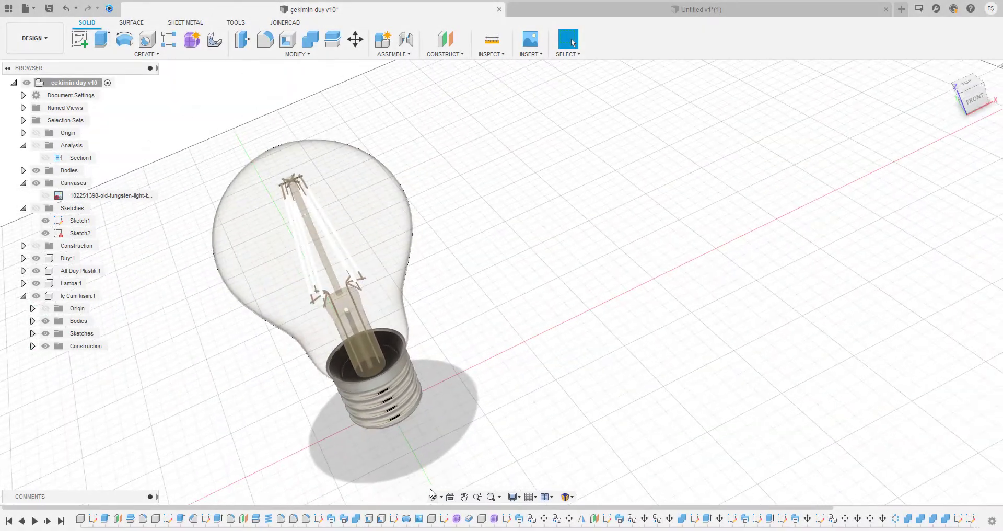
pyautogui.keyDown('shift'); pyautogui.moveTo(386, 395); pyautogui.dragTo(604, 274, button='middle'); pyautogui.keyUp('shift')
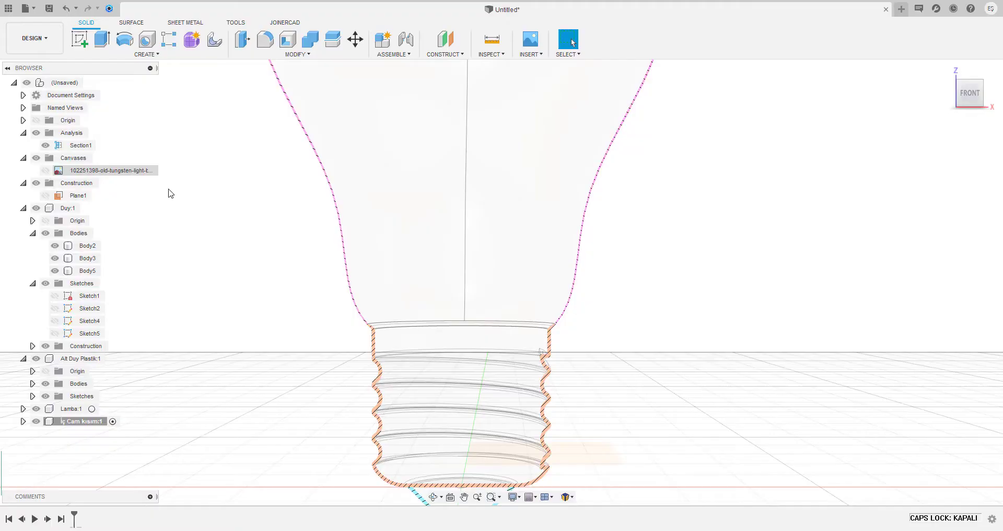
pyautogui.click(50, 369)
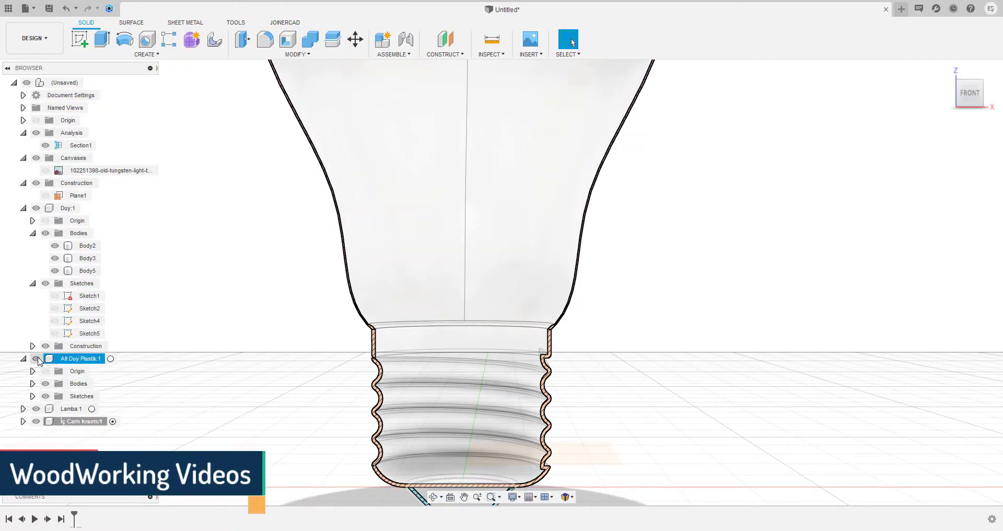
pyautogui.click(36, 409)
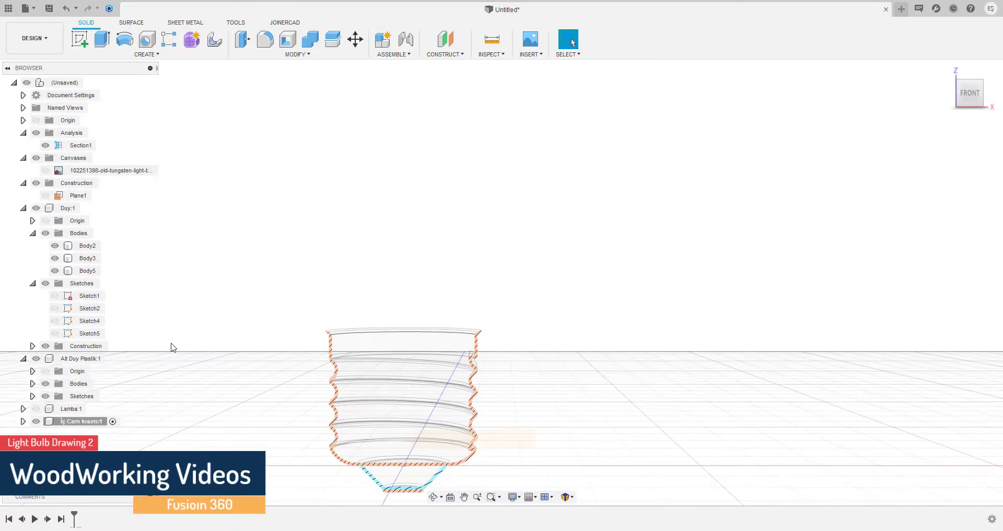
pyautogui.scroll(3, 455, 296)
pyautogui.moveTo(455, 296); pyautogui.dragTo(246, 179)
pyautogui.press('Escape')
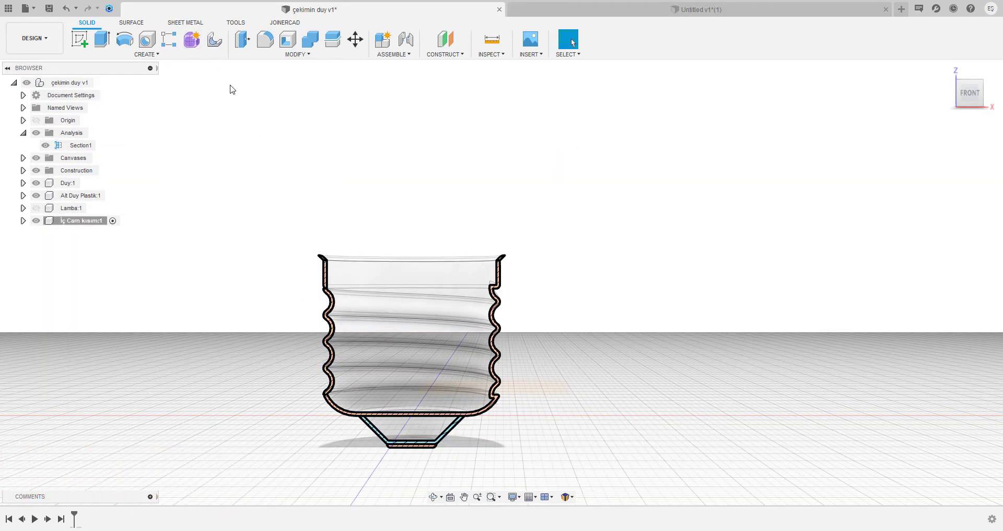
# Step: Start a form cylinder centred on the socket's base floor
pyautogui.click(192, 42)
pyautogui.click(136, 55)
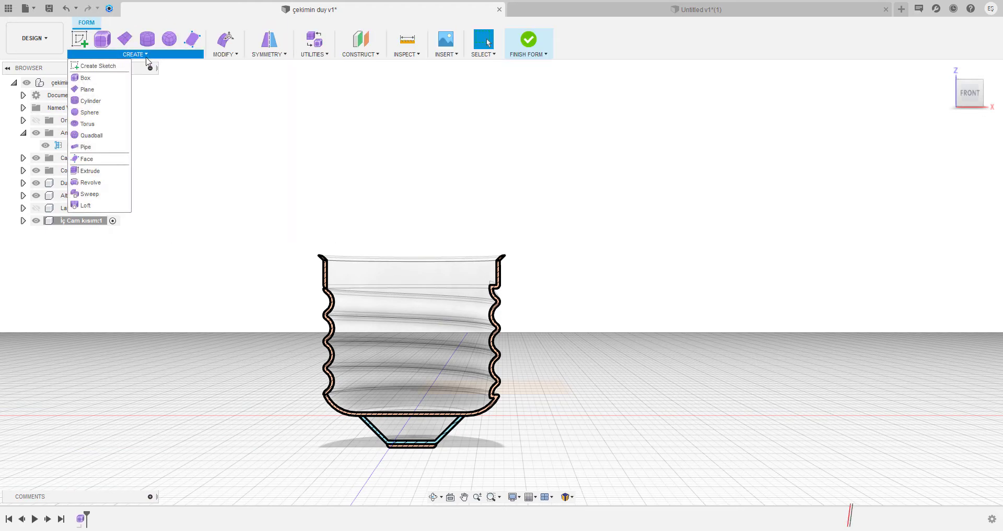
pyautogui.click(94, 89)
pyautogui.moveTo(389, 303)
pyautogui.keyDown('shift'); pyautogui.mouseDown(button='middle')
pyautogui.moveTo(386, 333)
pyautogui.moveTo(439, 403)
pyautogui.mouseUp(button='middle'); pyautogui.keyUp('shift')
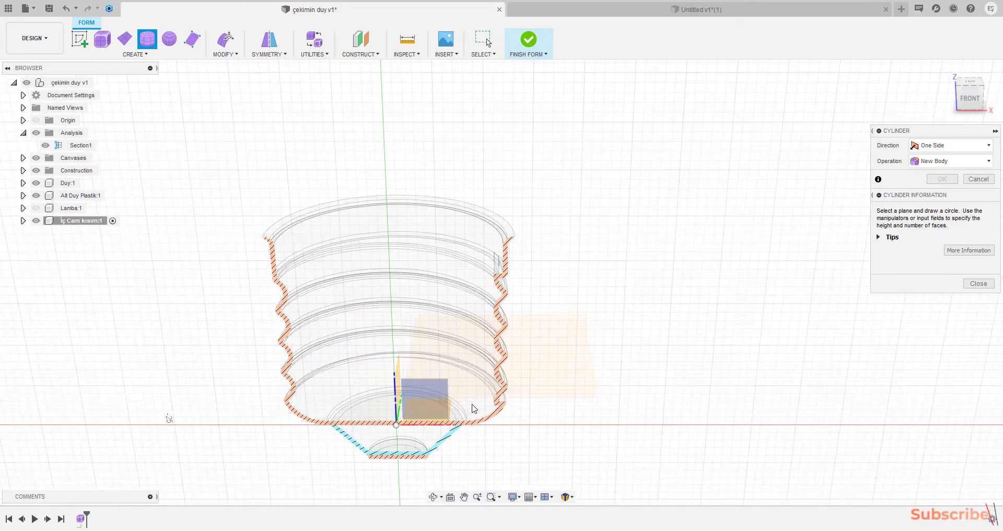
pyautogui.scroll(2, 440, 403)
pyautogui.scroll(1, 440, 400)
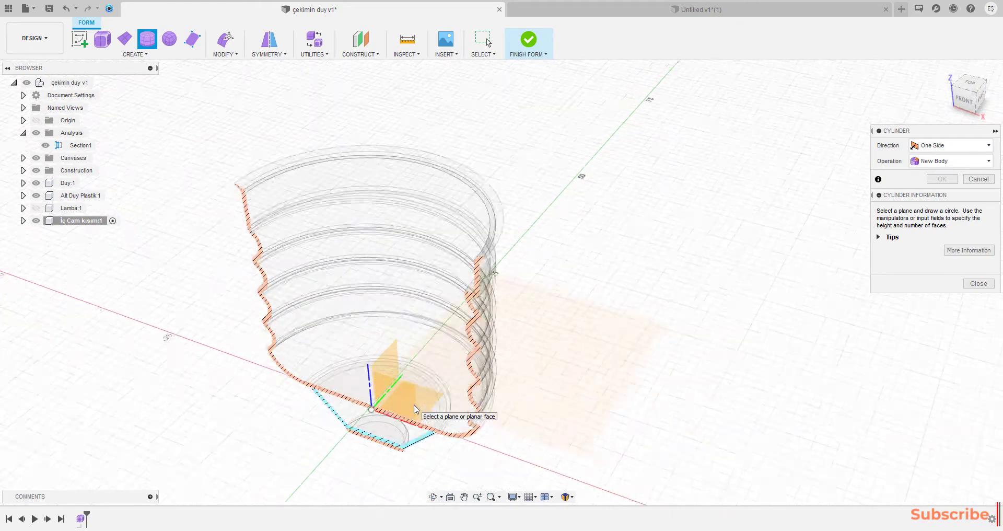
pyautogui.scroll(1, 418, 403)
pyautogui.keyDown('shift'); pyautogui.moveTo(410, 402); pyautogui.dragTo(368, 408, button='middle'); pyautogui.keyUp('shift')
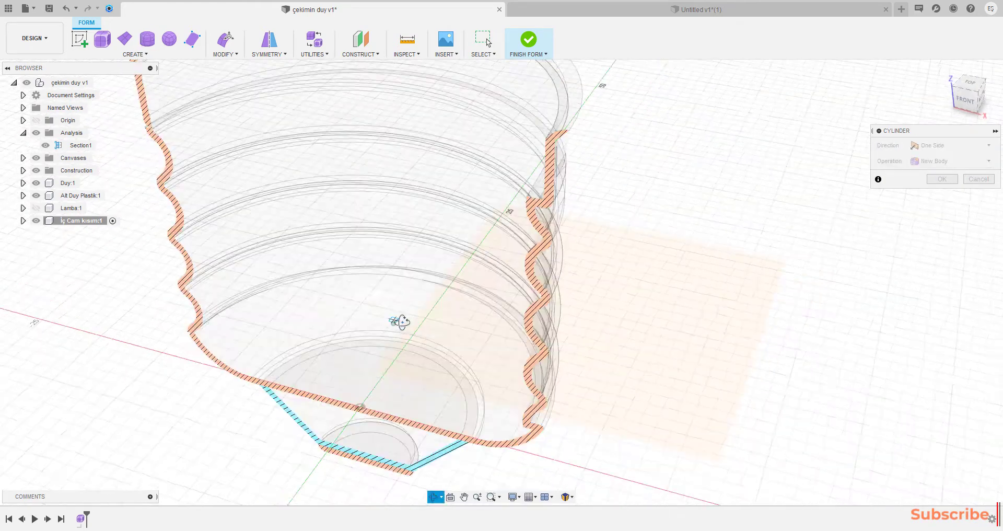
pyautogui.click(368, 409)
# Step: Size the cylinder to 10 mm diameter and 30 mm height with mirror symmetry
pyautogui.write('30')
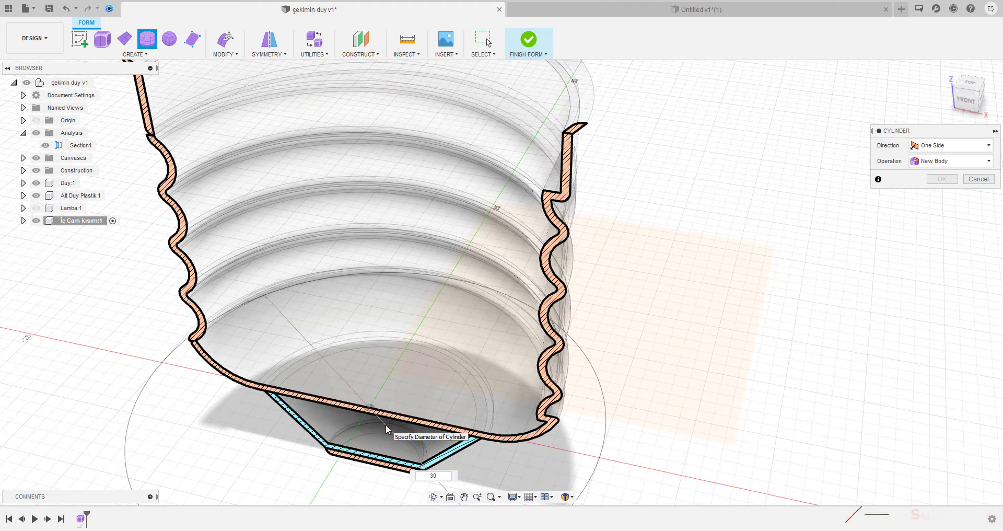
pyautogui.press('BackSpace')
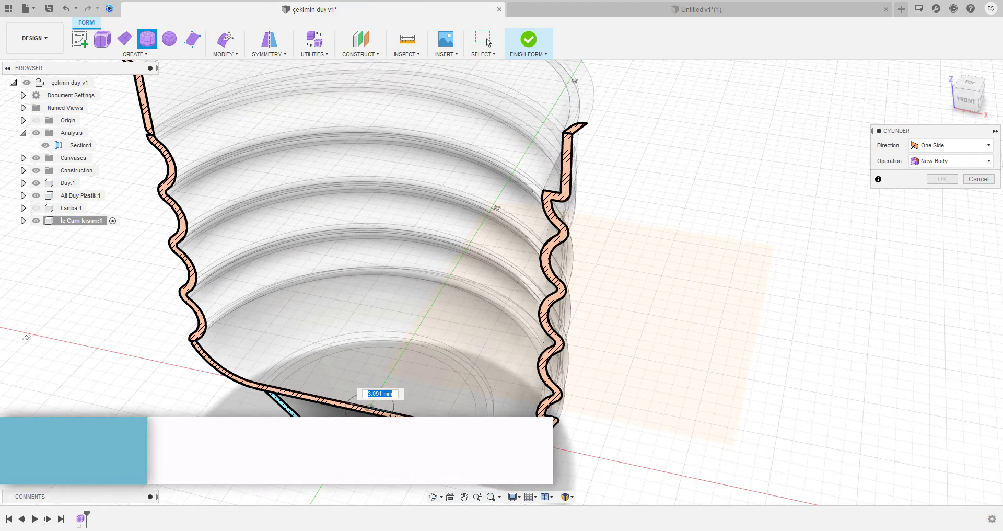
pyautogui.write('313')
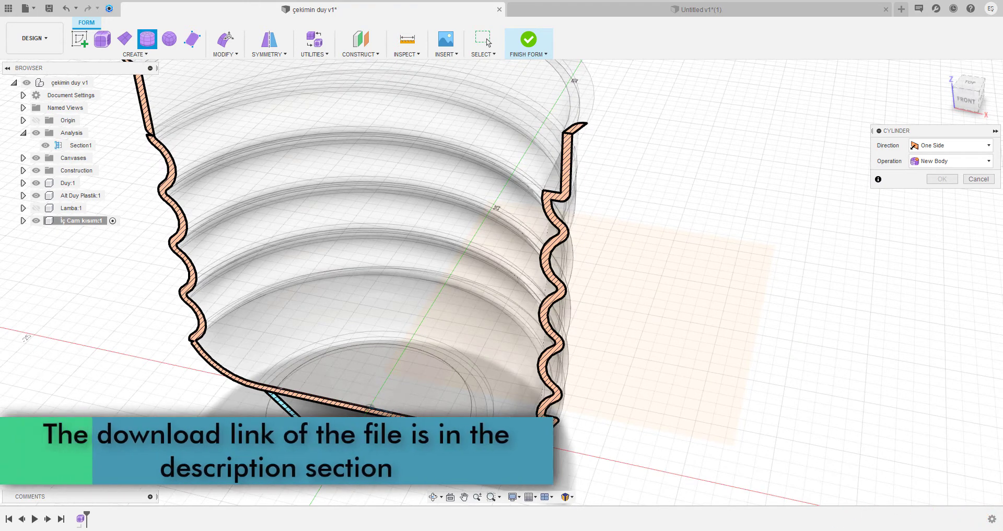
pyautogui.press('Return')
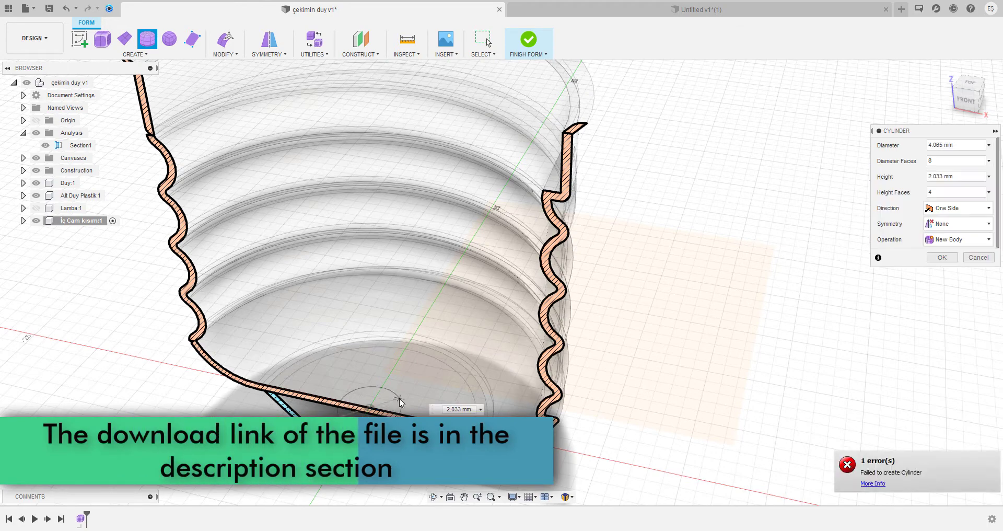
pyautogui.write('14')
pyautogui.scroll(-5, 407, 320)
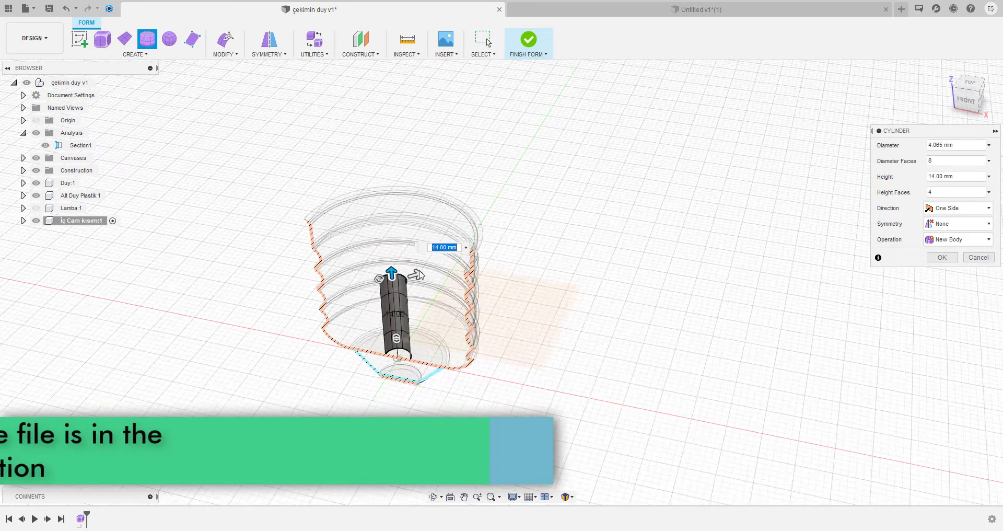
pyautogui.write('27')
pyautogui.write('40')
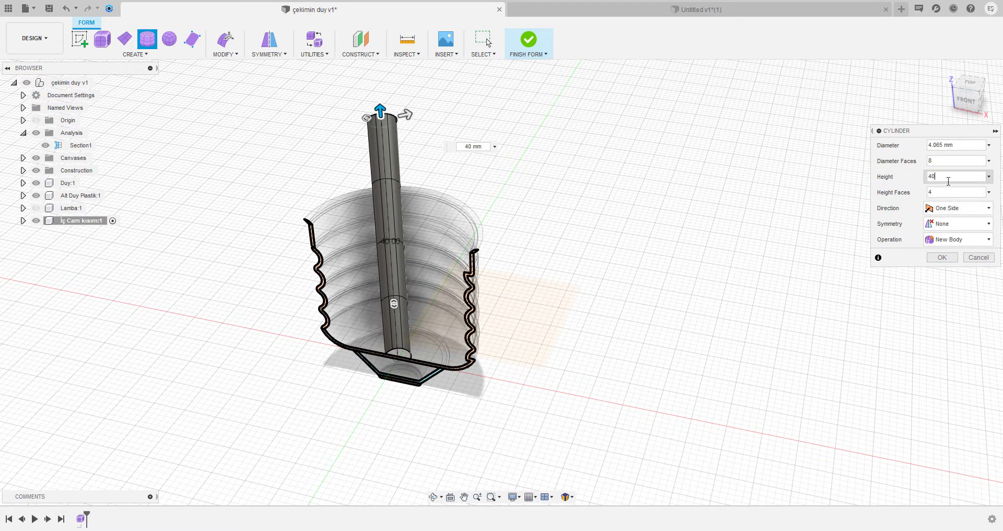
pyautogui.write('30')
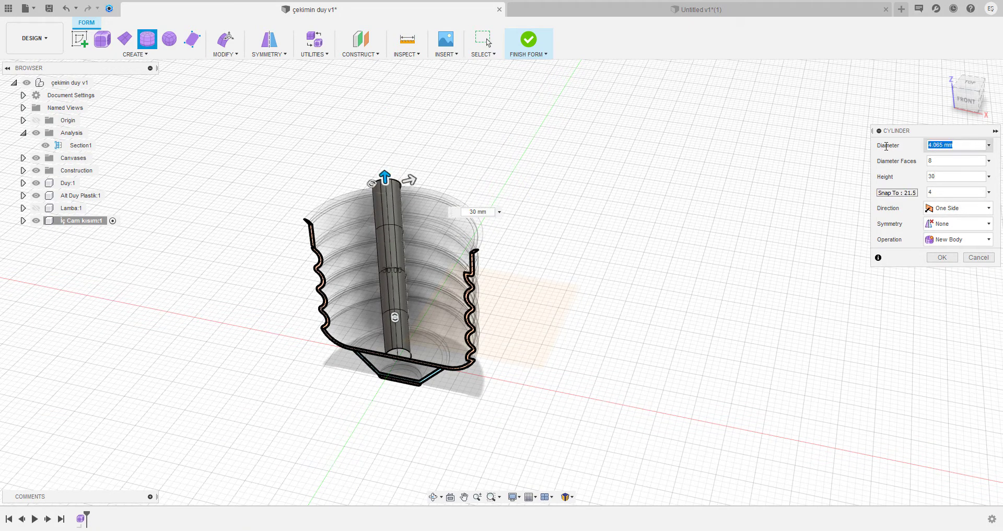
pyautogui.click(956, 107)
pyautogui.write('10')
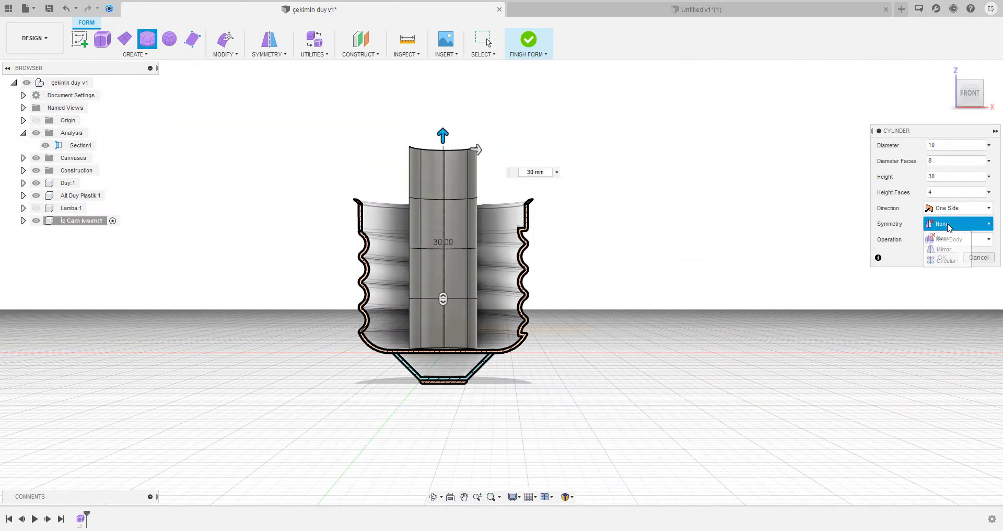
pyautogui.click(950, 249)
pyautogui.moveTo(750, 241)
pyautogui.keyDown('shift'); pyautogui.mouseDown(button='middle')
pyautogui.moveTo(718, 268)
pyautogui.moveTo(956, 258)
pyautogui.mouseUp(button='middle'); pyautogui.keyUp('shift')
pyautogui.write('8')
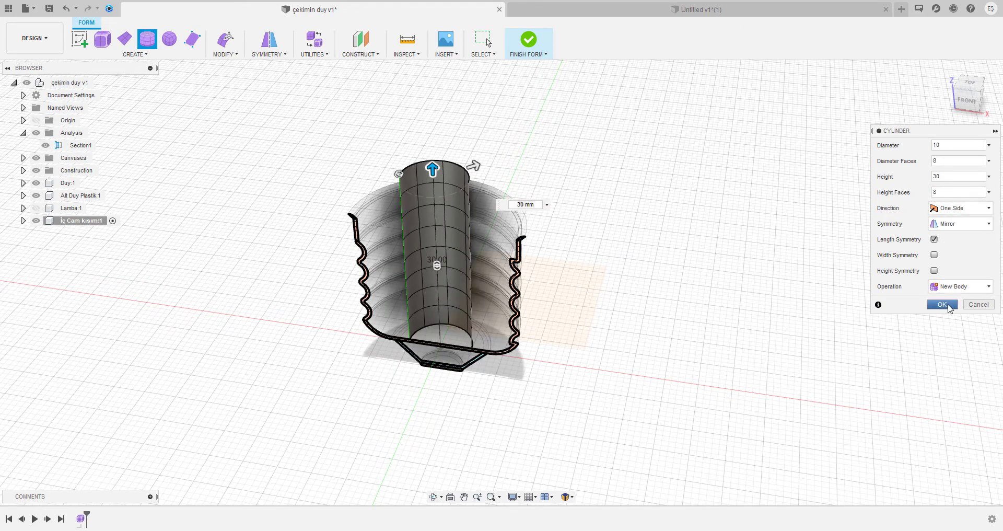
pyautogui.click(948, 306)
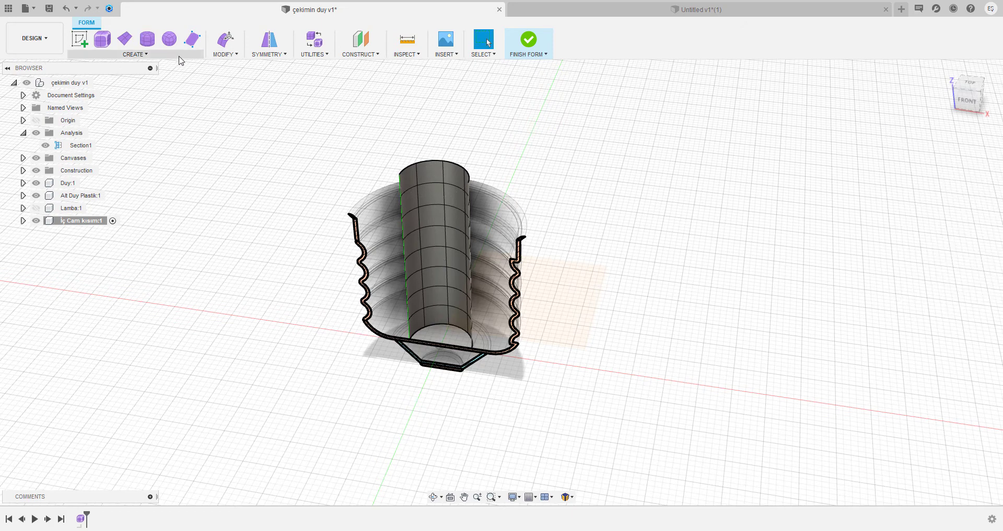
# Step: Move the form cylinder 17 mm up along Z
pyautogui.click(225, 47)
pyautogui.click(235, 299)
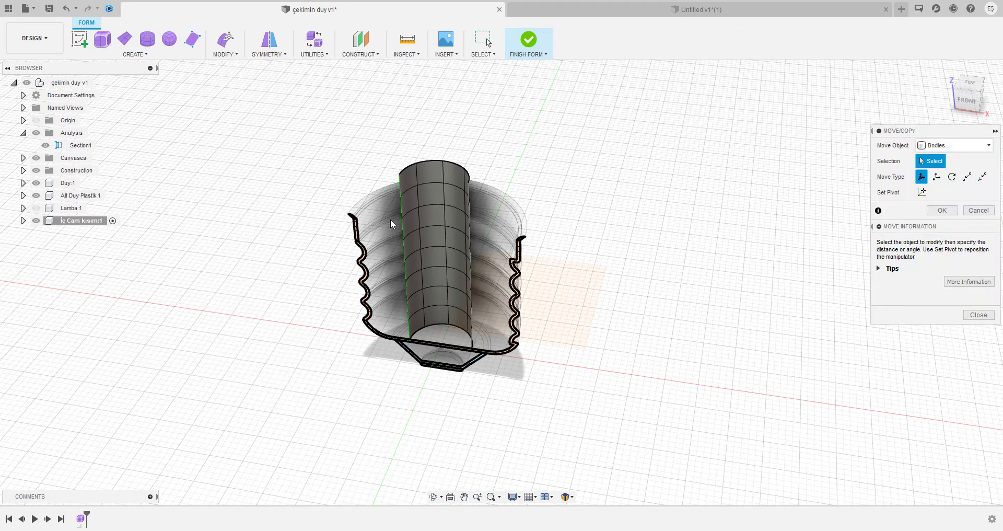
pyautogui.click(964, 99)
pyautogui.click(482, 219)
pyautogui.moveTo(462, 255); pyautogui.dragTo(461, 168)
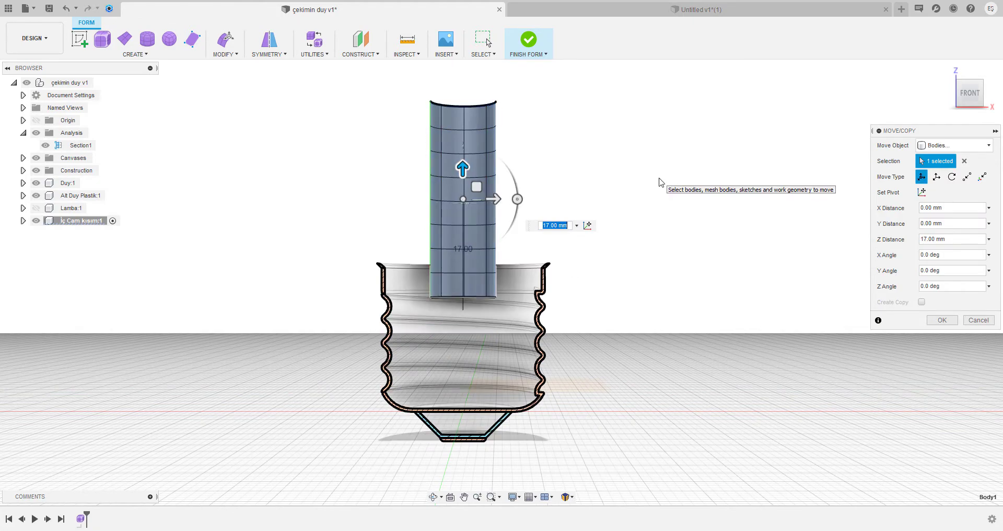
pyautogui.keyDown('shift'); pyautogui.moveTo(655, 190); pyautogui.dragTo(635, 203, button='middle'); pyautogui.keyUp('shift')
pyautogui.click(942, 320)
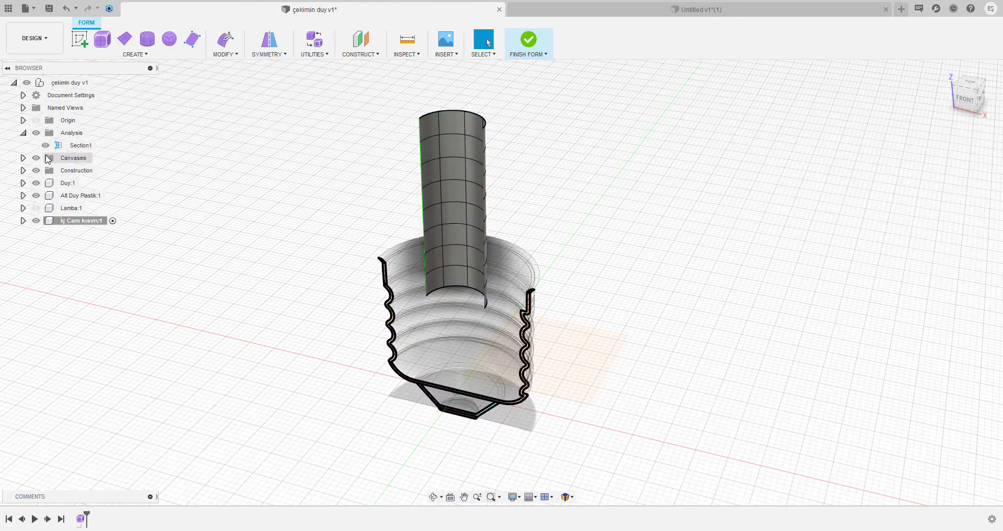
# Step: Hide the construction plane, Duy:1, Alt Duy Plastik:1 and Section1 to show the whole cylinder
pyautogui.click(36, 196)
pyautogui.click(36, 183)
pyautogui.click(36, 170)
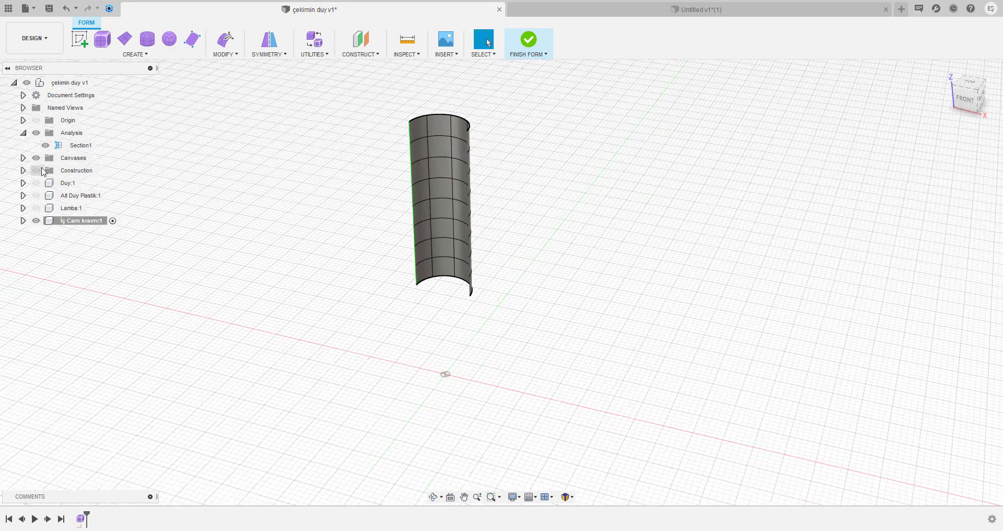
pyautogui.click(46, 145)
pyautogui.moveTo(439, 174)
pyautogui.keyDown('shift'); pyautogui.mouseDown(button='middle')
pyautogui.moveTo(538, 211)
pyautogui.moveTo(272, 58)
pyautogui.mouseUp(button='middle'); pyautogui.keyUp('shift')
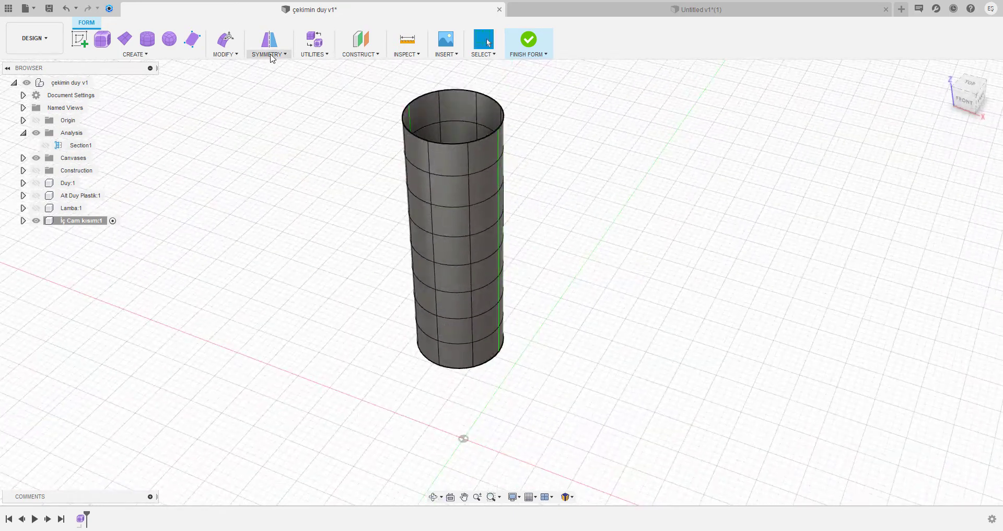
# Step: In Edit Form, select two wall edges and test a sideways bulge, then undo it
pyautogui.click(230, 59)
pyautogui.click(245, 68)
pyautogui.scroll(2, 438, 194)
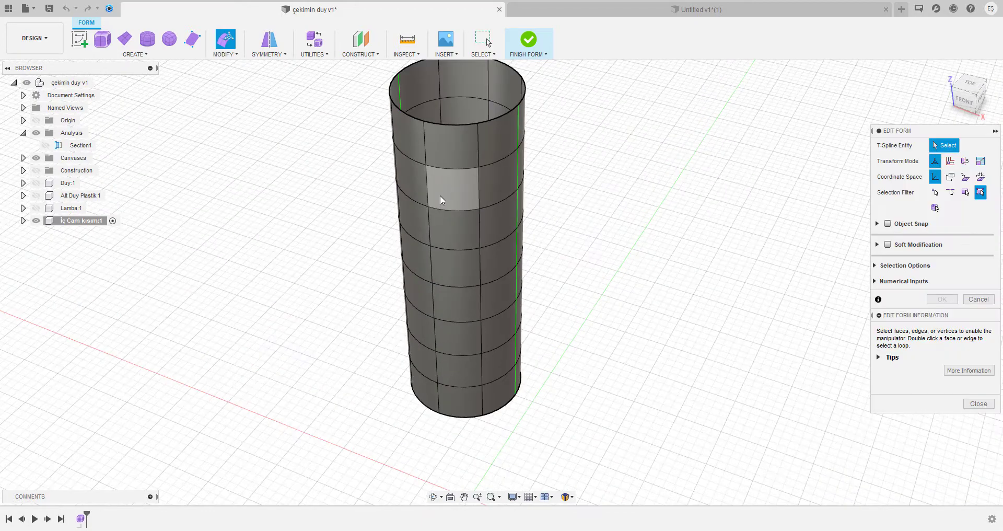
pyautogui.click(495, 182)
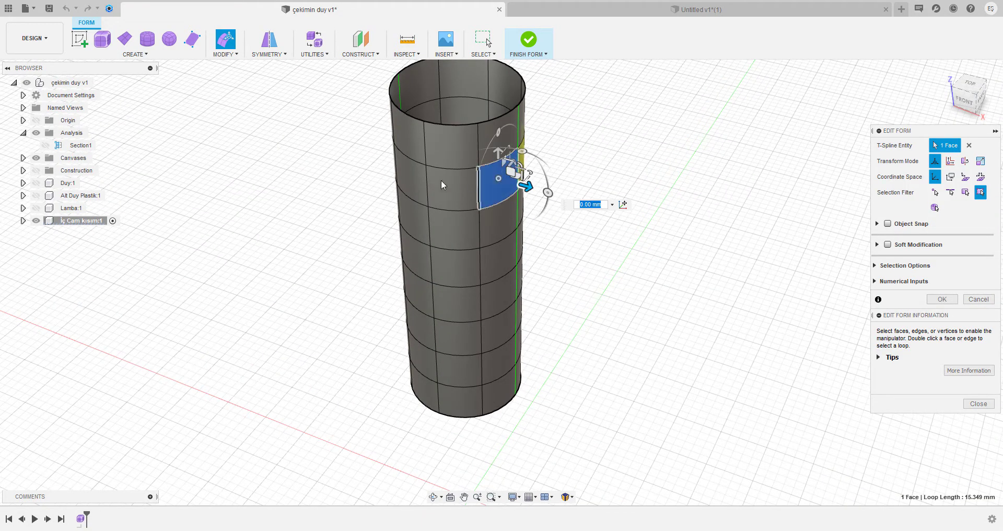
pyautogui.keyDown('shift'); pyautogui.moveTo(441, 180); pyautogui.dragTo(490, 187, button='middle'); pyautogui.keyUp('shift')
pyautogui.click(473, 202)
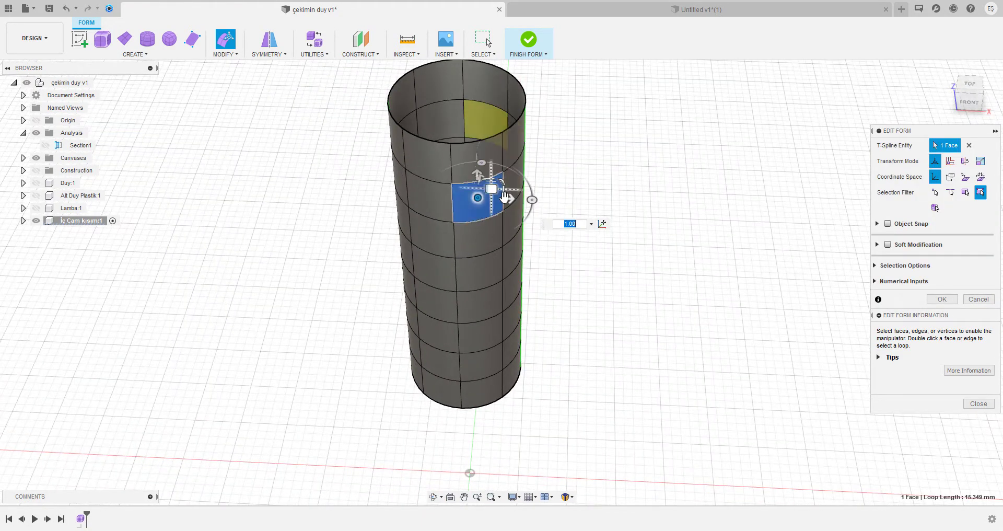
pyautogui.click(506, 207)
pyautogui.keyDown('shift'); pyautogui.moveTo(483, 194); pyautogui.dragTo(441, 220, button='middle'); pyautogui.keyUp('shift')
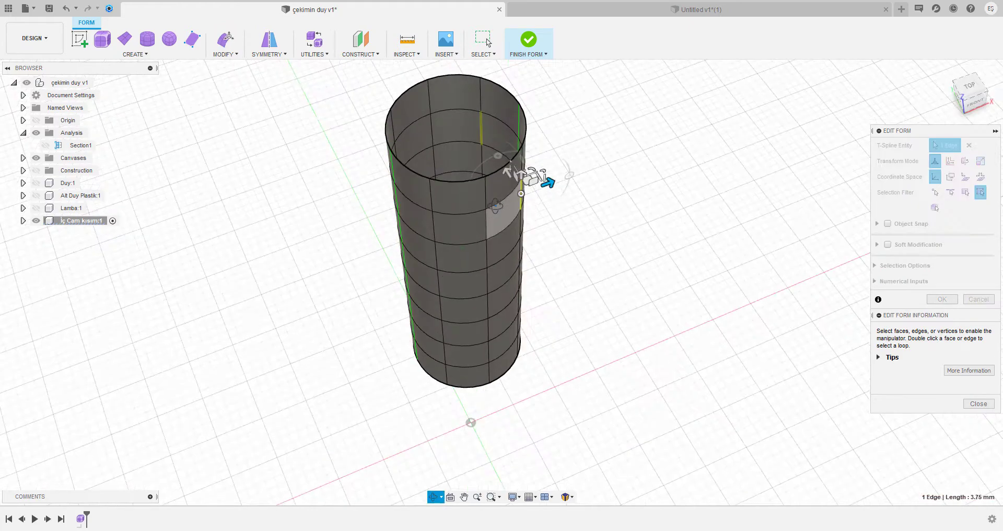
pyautogui.keyDown('shift'); pyautogui.click(443, 224); pyautogui.keyUp('shift')
pyautogui.click(950, 161)
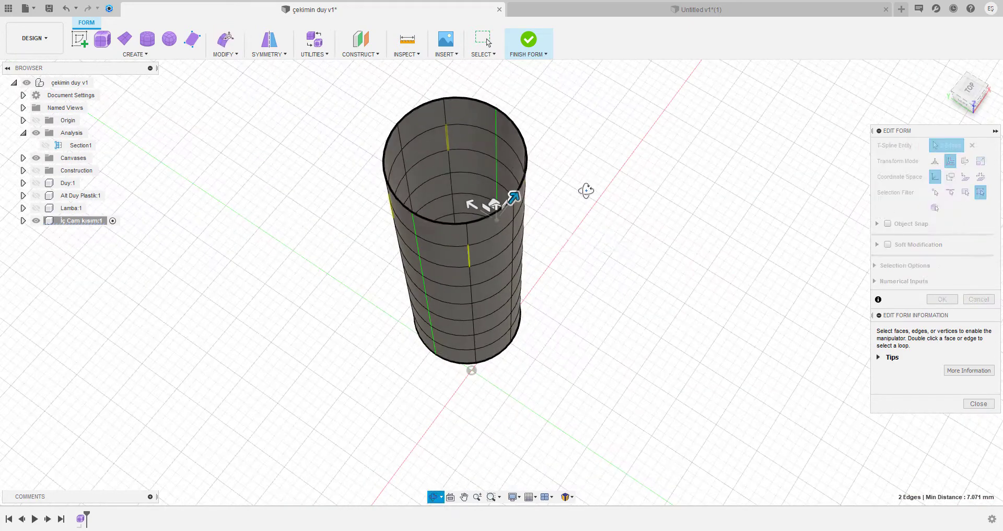
pyautogui.moveTo(481, 201); pyautogui.dragTo(421, 172)
pyautogui.moveTo(421, 172)
pyautogui.keyDown('shift'); pyautogui.mouseDown(button='middle')
pyautogui.moveTo(417, 238)
pyautogui.moveTo(447, 218)
pyautogui.mouseUp(button='middle'); pyautogui.keyUp('shift')
pyautogui.hotkey('ctrl', 'z')
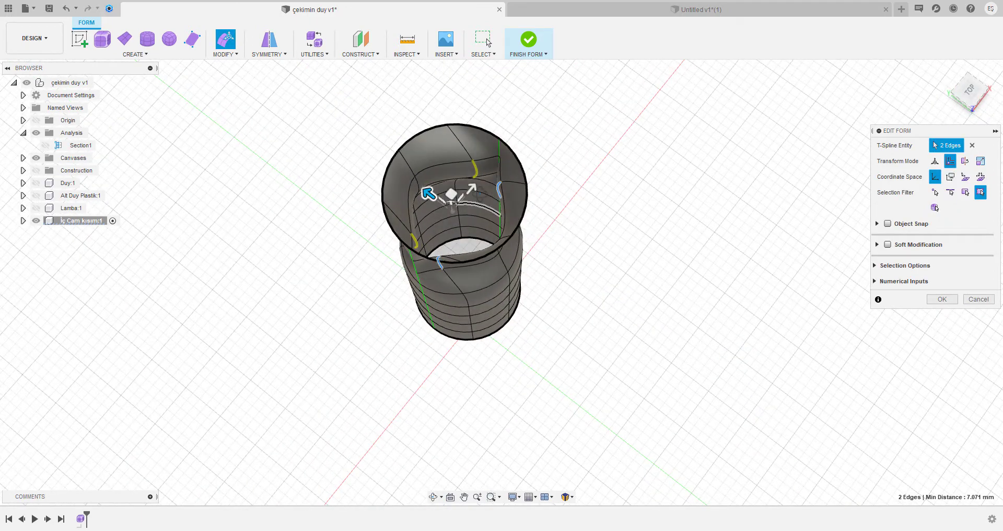
# Step: Add a wall face to the selection and pull the edges out 2.00 mm
pyautogui.keyDown('shift'); pyautogui.click(432, 208); pyautogui.keyUp('shift')
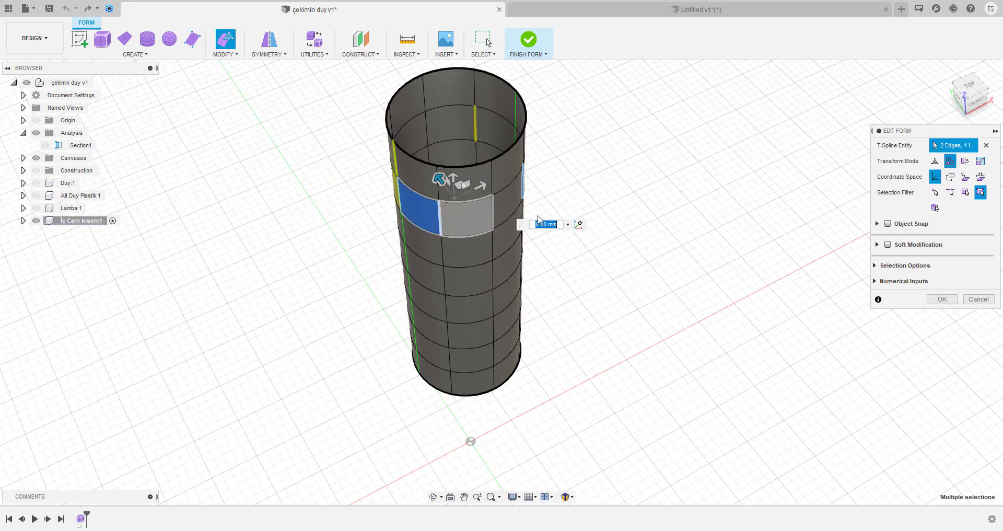
pyautogui.keyDown('shift'); pyautogui.moveTo(432, 208); pyautogui.dragTo(514, 229, button='middle'); pyautogui.keyUp('shift')
pyautogui.moveTo(469, 164)
pyautogui.keyDown('shift'); pyautogui.mouseDown(button='middle')
pyautogui.moveTo(461, 231)
pyautogui.moveTo(455, 197)
pyautogui.mouseUp(button='middle'); pyautogui.keyUp('shift')
pyautogui.moveTo(455, 198); pyautogui.dragTo(442, 165)
pyautogui.keyDown('shift'); pyautogui.moveTo(437, 148); pyautogui.dragTo(431, 120, button='middle'); pyautogui.keyUp('shift')
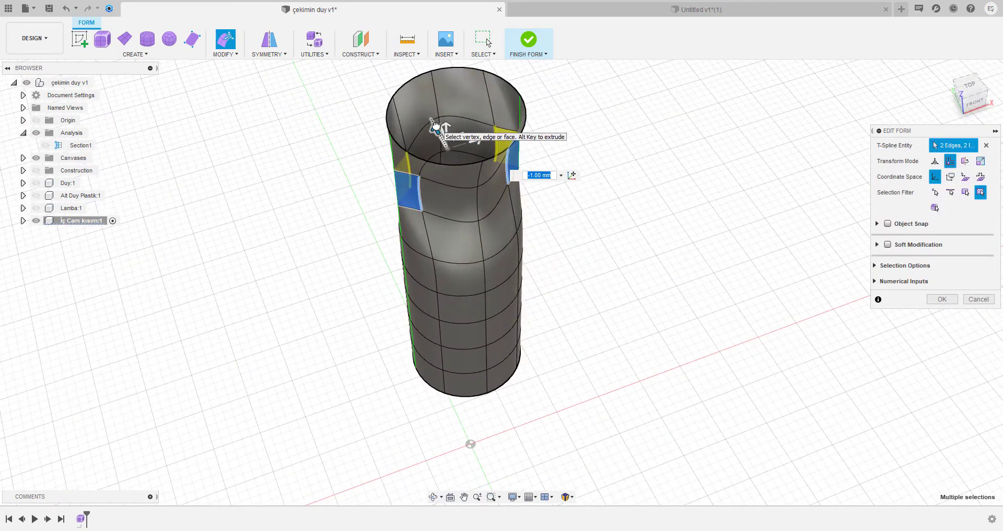
# Step: Push two inner-wall faces of the tube inward by 1 mm
pyautogui.click(465, 201)
pyautogui.keyDown('shift'); pyautogui.click(489, 200); pyautogui.keyUp('shift')
pyautogui.keyDown('shift'); pyautogui.moveTo(488, 201); pyautogui.dragTo(453, 173, button='middle'); pyautogui.keyUp('shift')
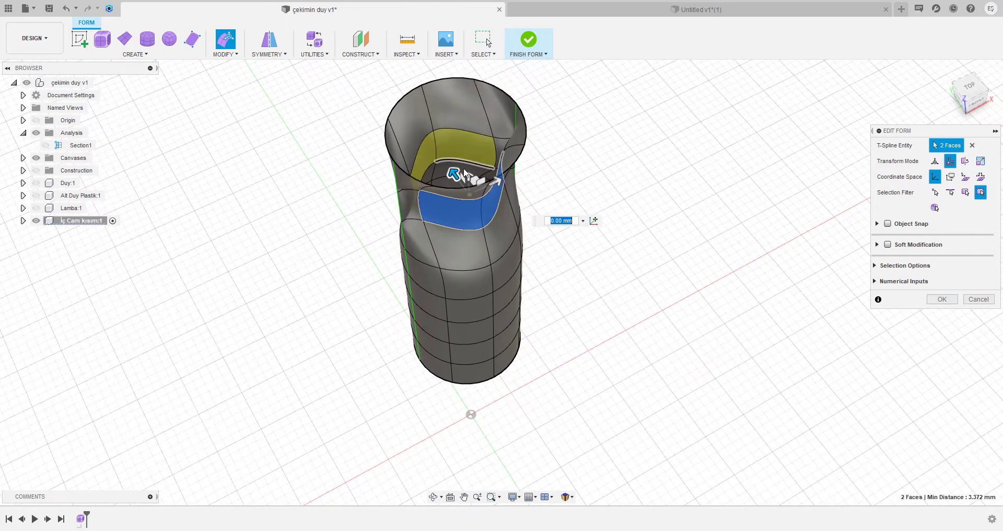
pyautogui.moveTo(452, 172); pyautogui.dragTo(517, 211)
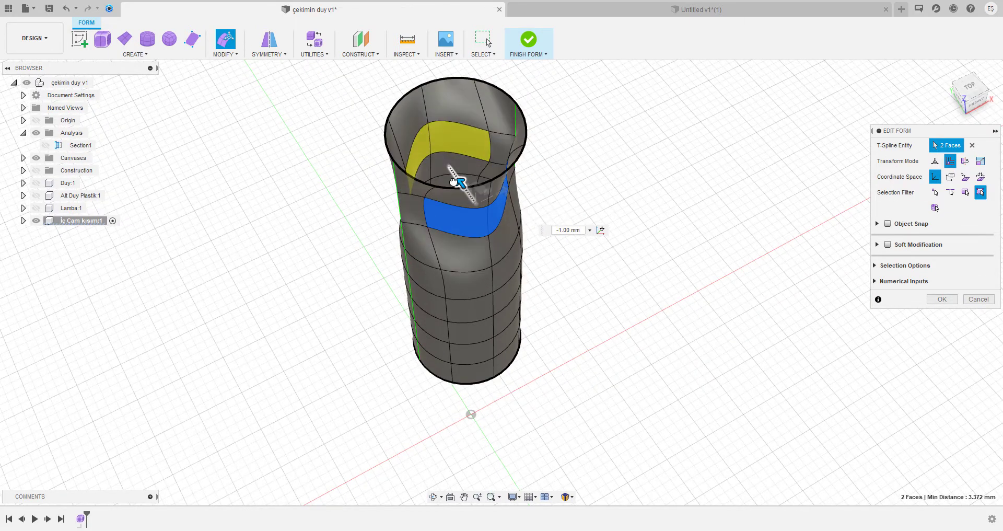
# Step: Drag an upper tube edge to pinch and narrow the top opening
pyautogui.click(424, 216)
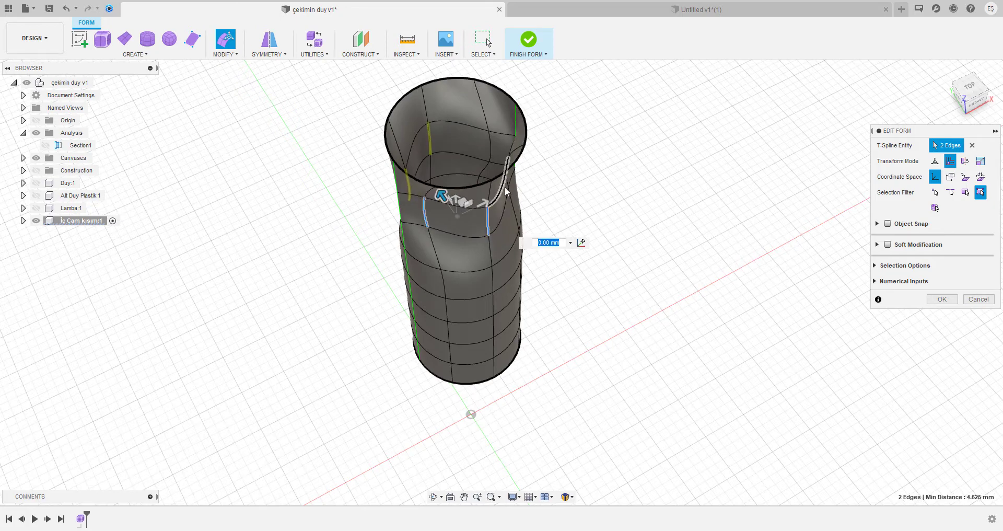
pyautogui.moveTo(490, 220); pyautogui.dragTo(443, 161)
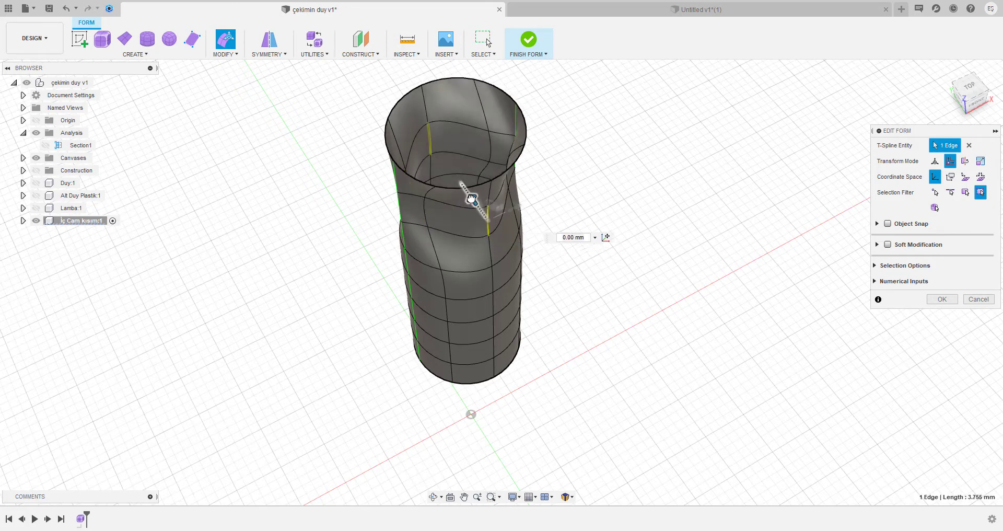
pyautogui.keyDown('shift'); pyautogui.moveTo(443, 161); pyautogui.dragTo(458, 228, button='middle'); pyautogui.keyUp('shift')
pyautogui.moveTo(458, 229); pyautogui.dragTo(413, 217)
pyautogui.keyDown('shift'); pyautogui.moveTo(410, 212); pyautogui.dragTo(728, 163, button='middle'); pyautogui.keyUp('shift')
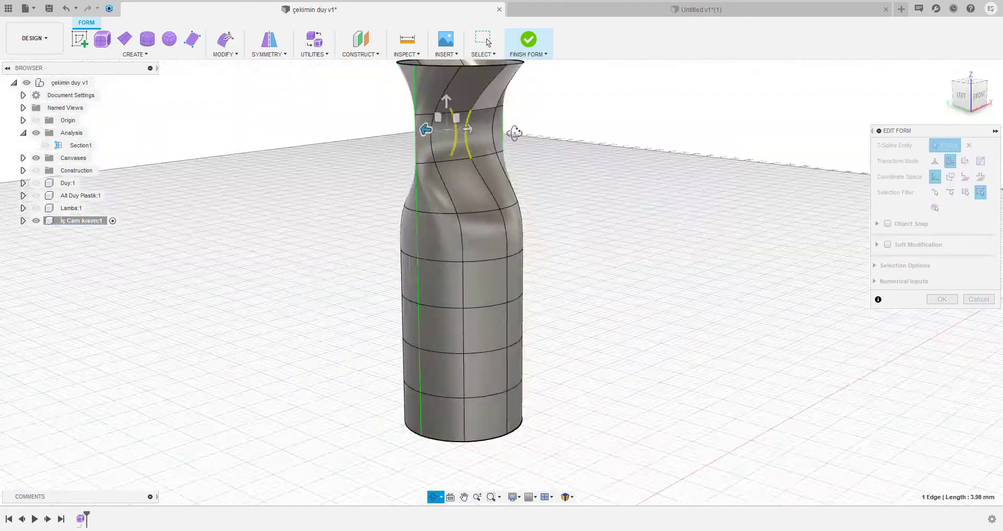
pyautogui.scroll(3, 493, 195)
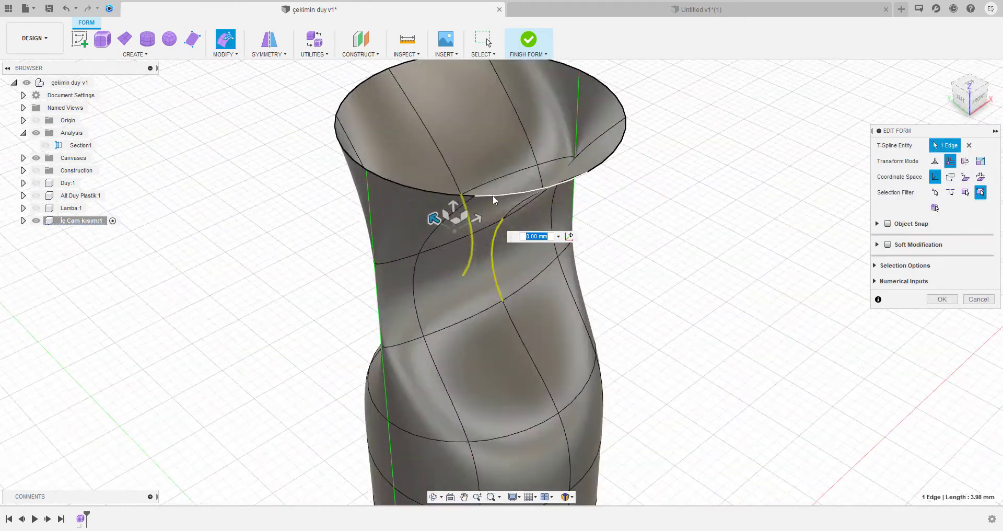
# Step: Select the two rim edges of the top opening
pyautogui.click(496, 200)
pyautogui.scroll(-3, 525, 215)
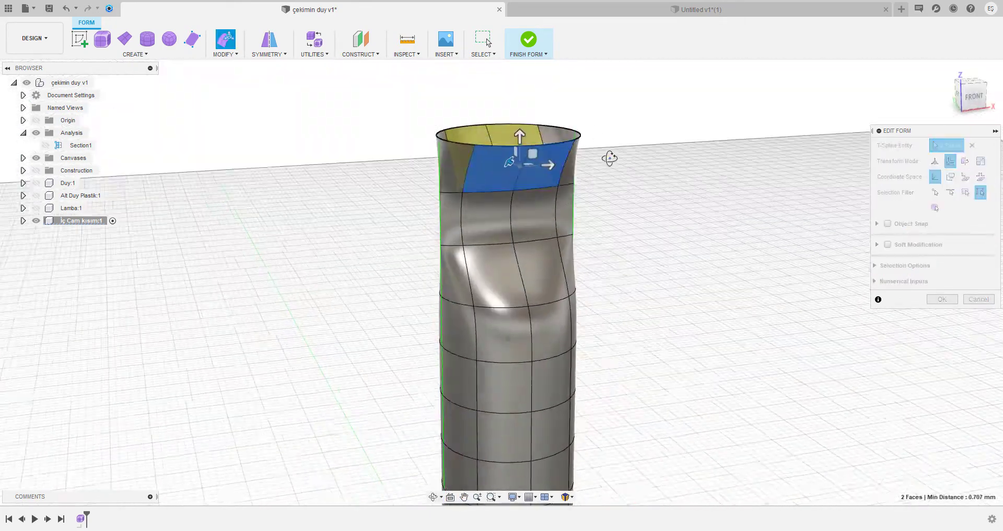
pyautogui.moveTo(524, 215)
pyautogui.keyDown('shift'); pyautogui.mouseDown(button='middle')
pyautogui.moveTo(497, 230)
pyautogui.moveTo(511, 163)
pyautogui.moveTo(657, 195)
pyautogui.moveTo(602, 129)
pyautogui.moveTo(596, 209)
pyautogui.mouseUp(button='middle'); pyautogui.keyUp('shift')
pyautogui.press('Escape')
pyautogui.click(490, 152)
pyautogui.keyDown('shift'); pyautogui.click(518, 155); pyautogui.keyUp('shift')
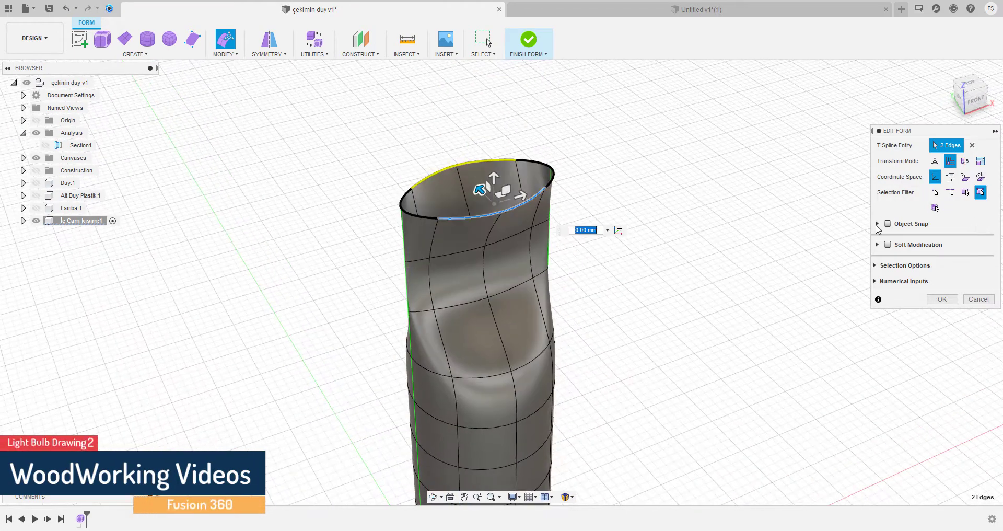
# Step: Cap the tube's open top with Fill Hole on the two rim edges
pyautogui.click(942, 299)
pyautogui.click(137, 54)
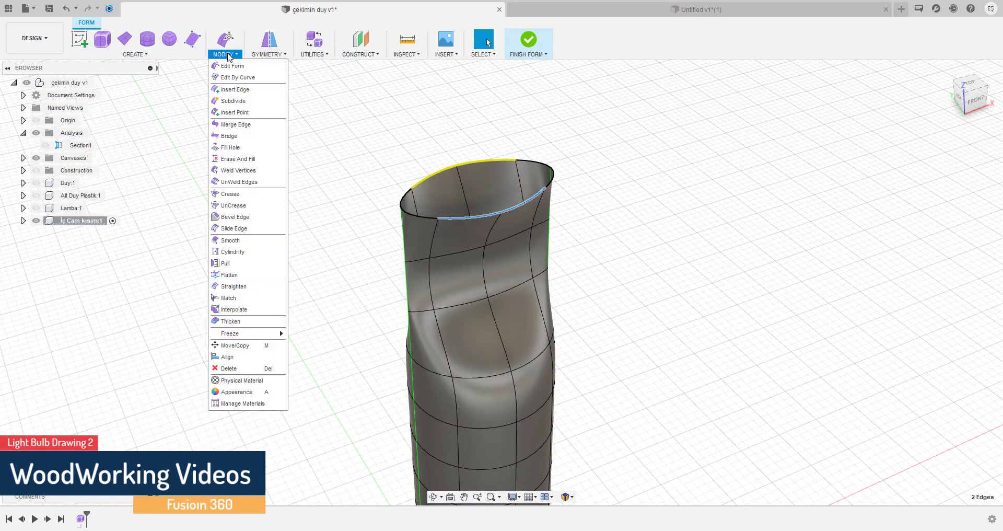
pyautogui.click(230, 147)
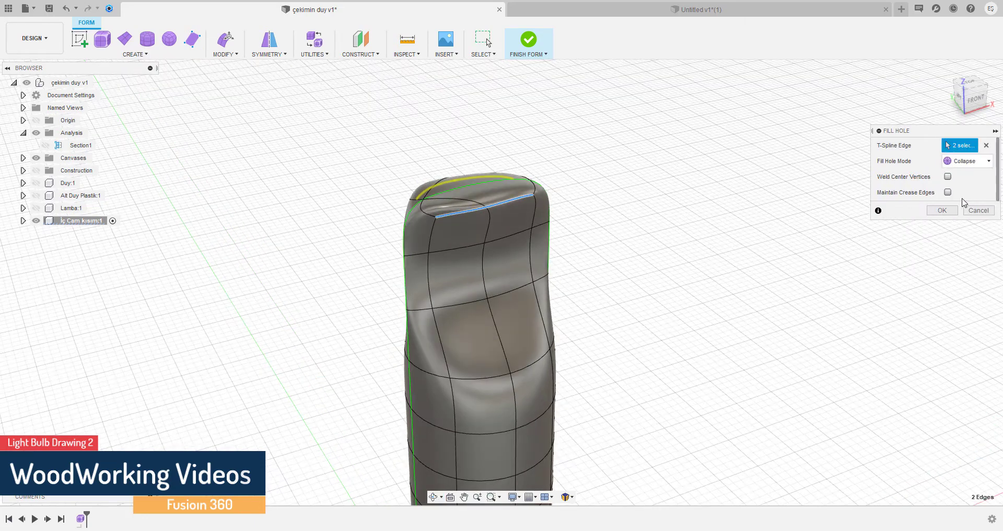
pyautogui.click(942, 210)
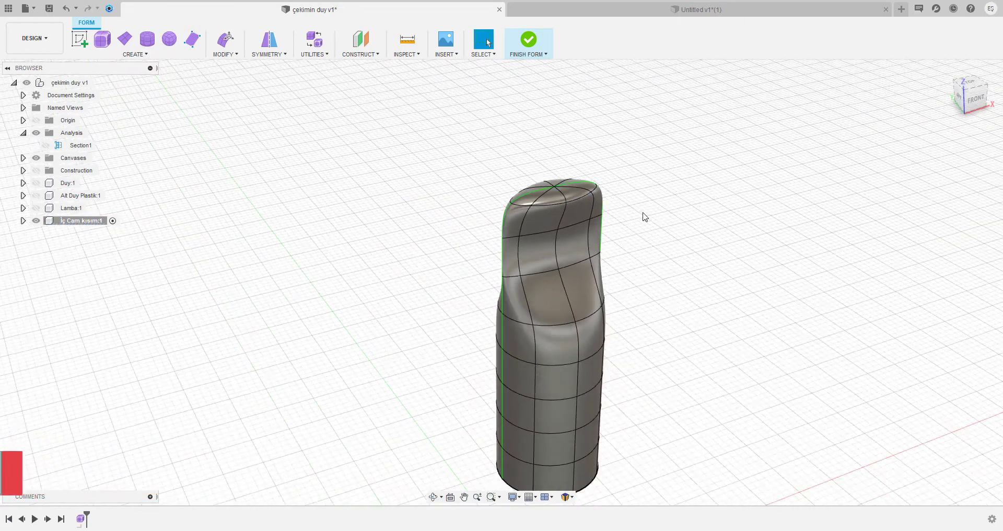
pyautogui.moveTo(644, 216)
pyautogui.mouseDown(button='middle')
pyautogui.moveTo(527, 179)
pyautogui.moveTo(564, 181)
pyautogui.mouseUp(button='middle')
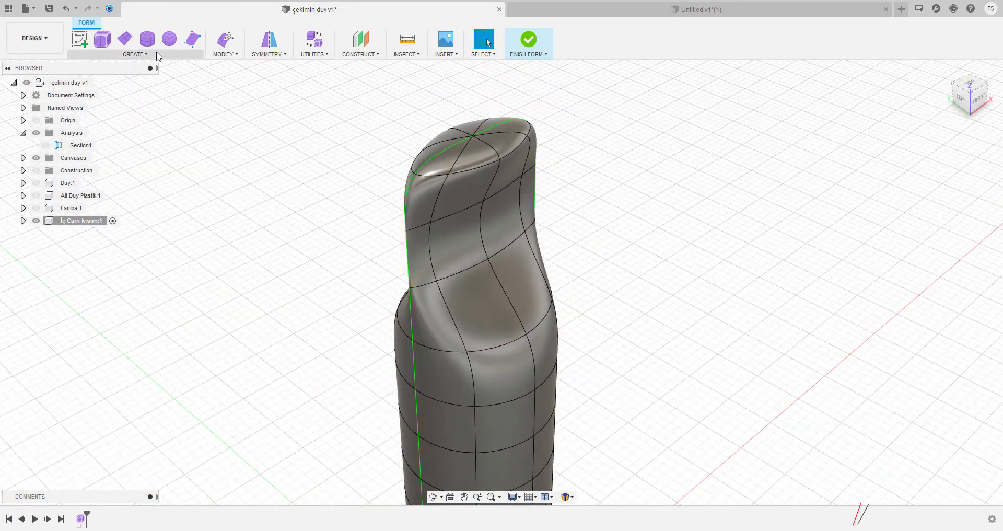
# Step: Reopen Edit Form and select a face near the top corner
pyautogui.click(230, 36)
pyautogui.scroll(-2, 423, 198)
pyautogui.click(427, 203)
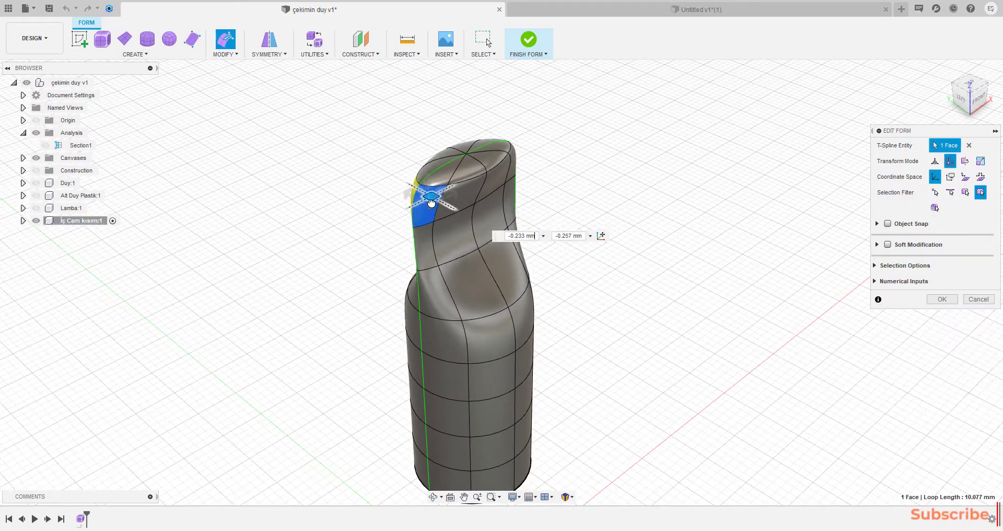
# Step: Offset the top-corner face about 0.9 mm outward and -1 mm down
pyautogui.keyDown('shift'); pyautogui.moveTo(430, 202); pyautogui.dragTo(519, 120, button='middle'); pyautogui.keyUp('shift')
pyautogui.scroll(3, 544, 173)
pyautogui.scroll(-3, 529, 225)
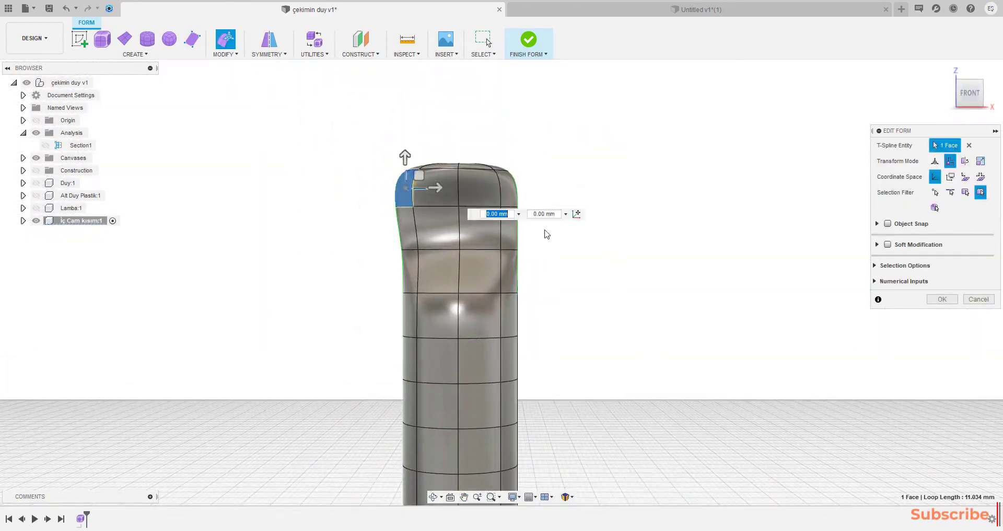
pyautogui.keyDown('shift'); pyautogui.moveTo(530, 226); pyautogui.dragTo(504, 254, button='middle'); pyautogui.keyUp('shift')
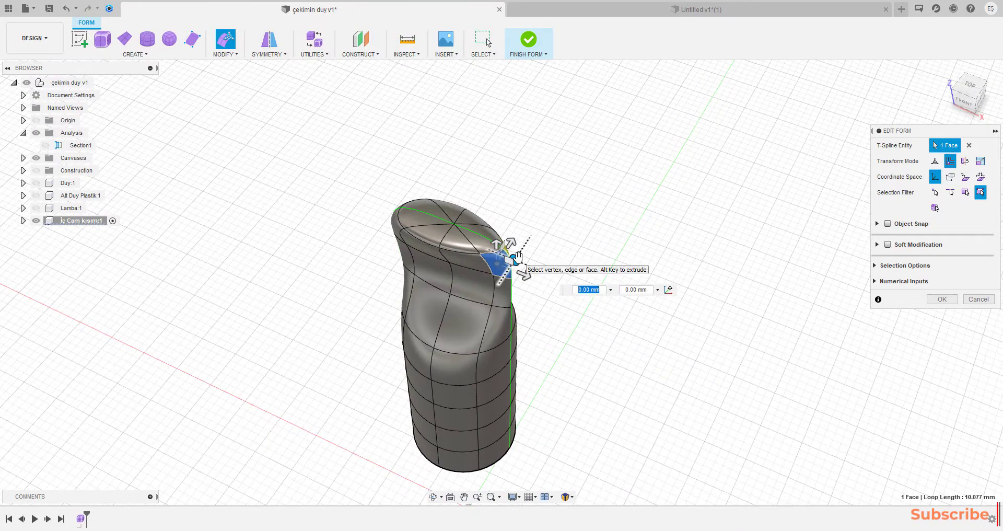
pyautogui.moveTo(517, 256); pyautogui.dragTo(511, 282)
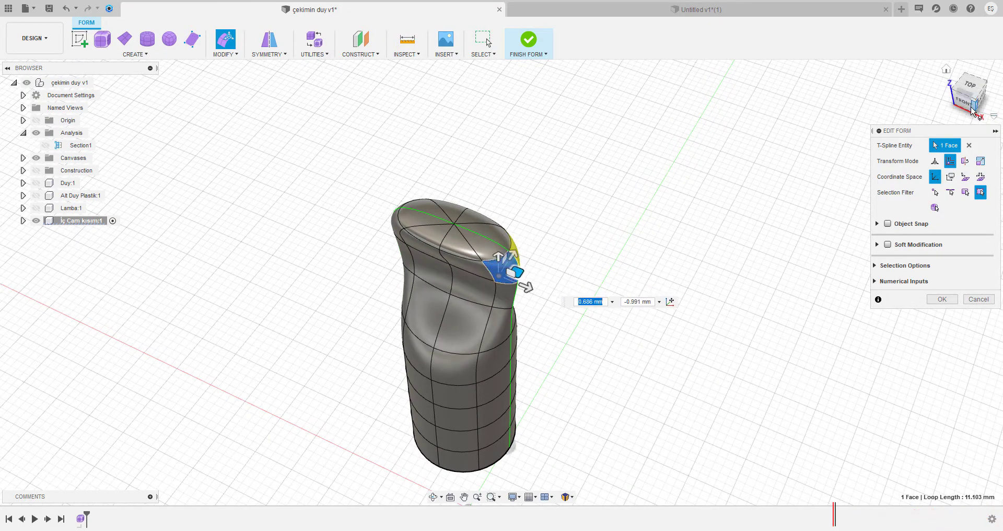
pyautogui.keyDown('shift'); pyautogui.moveTo(511, 282); pyautogui.dragTo(806, 123, button='middle'); pyautogui.keyUp('shift')
pyautogui.scroll(-3, 667, 197)
pyautogui.moveTo(667, 197)
pyautogui.keyDown('shift'); pyautogui.mouseDown(button='middle')
pyautogui.moveTo(996, 219)
pyautogui.moveTo(627, 258)
pyautogui.moveTo(600, 251)
pyautogui.mouseUp(button='middle'); pyautogui.keyUp('shift')
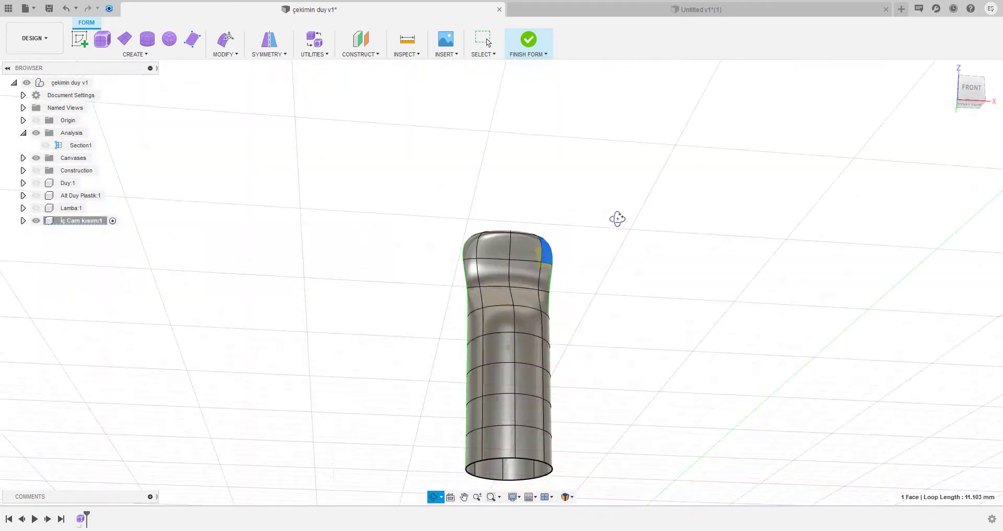
# Step: Delete a front face just below the top to open a hole
pyautogui.scroll(5, 549, 261)
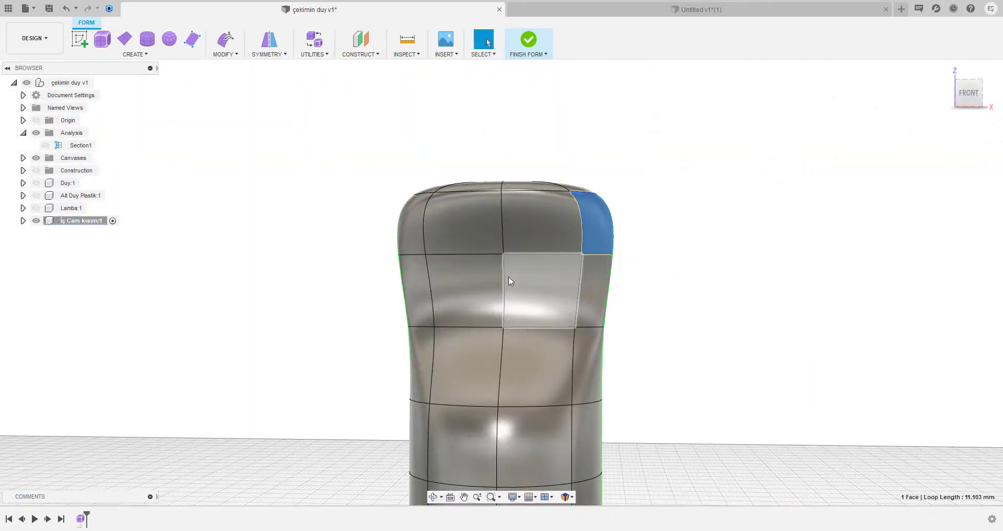
pyautogui.scroll(2, 511, 278)
pyautogui.click(525, 281)
pyautogui.press('Delete')
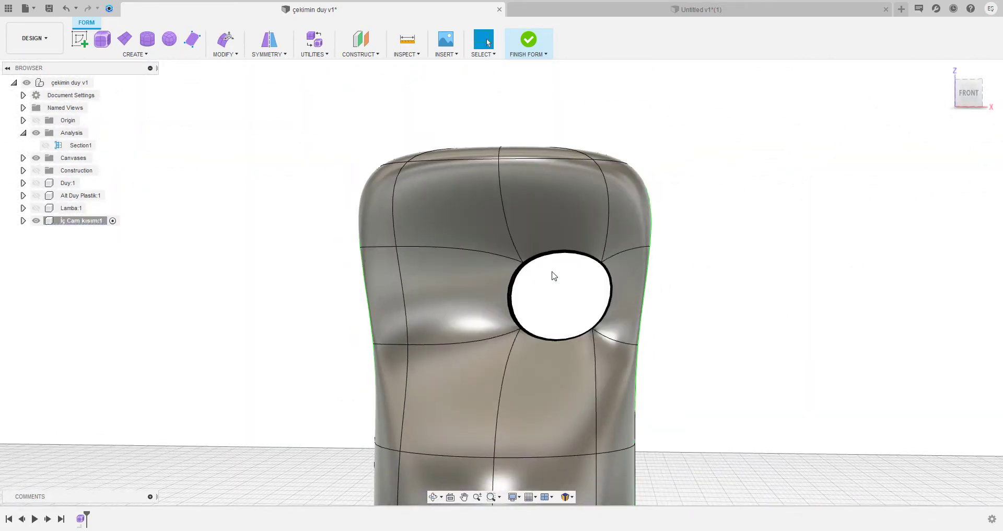
pyautogui.scroll(-5, 606, 257)
pyautogui.keyDown('shift'); pyautogui.moveTo(593, 264); pyautogui.dragTo(643, 240, button='middle'); pyautogui.keyUp('shift')
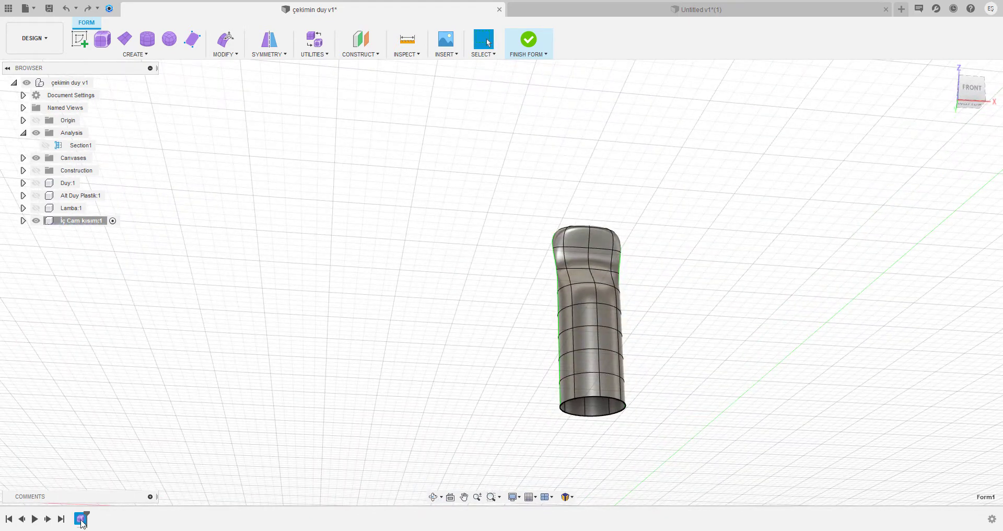
pyautogui.keyDown('shift'); pyautogui.moveTo(582, 254); pyautogui.dragTo(604, 261, button='middle'); pyautogui.keyUp('shift')
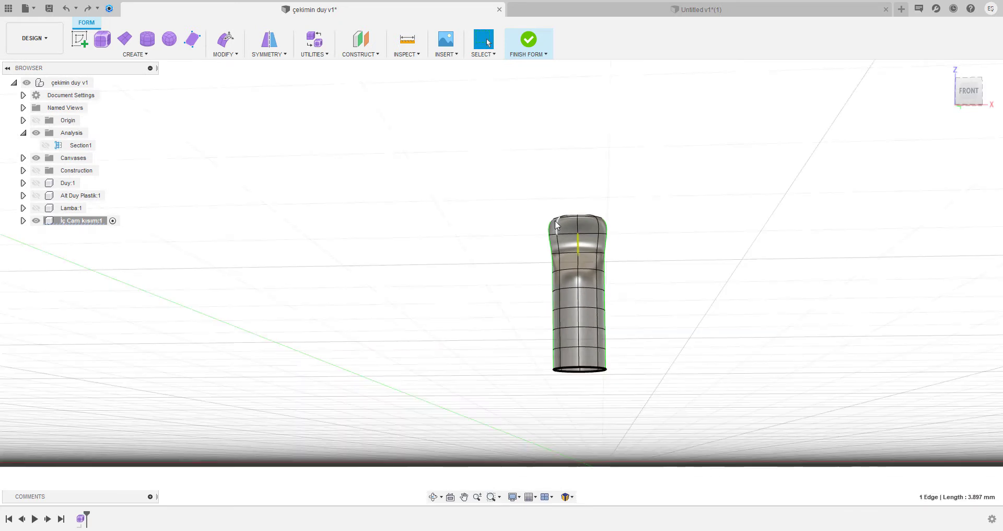
pyautogui.scroll(3, 589, 258)
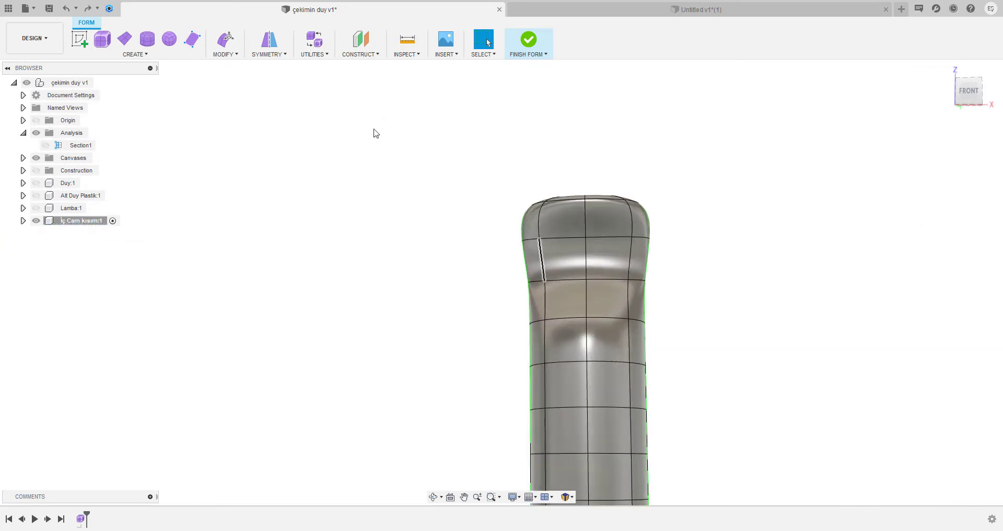
# Step: Subdivide two front faces below the top, including the centre face
pyautogui.click(225, 54)
pyautogui.click(232, 86)
pyautogui.click(553, 269)
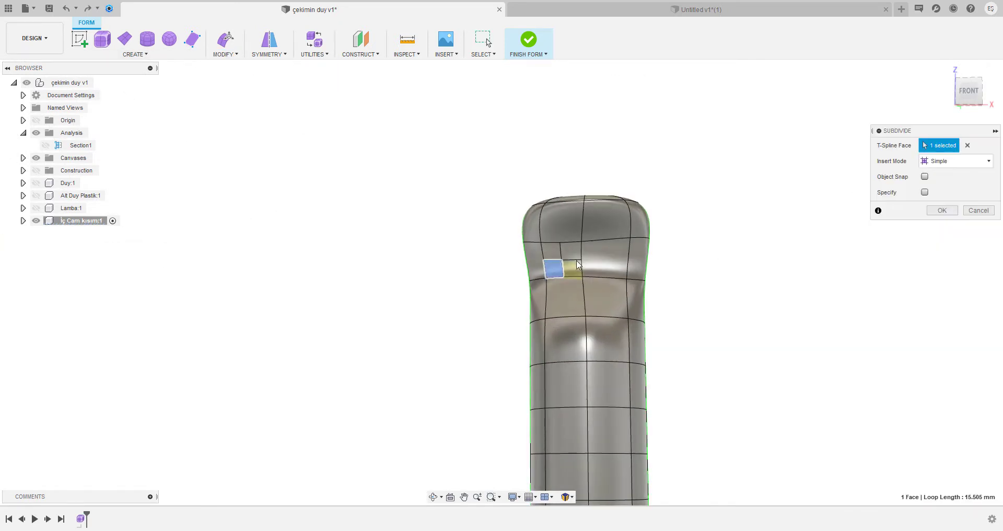
pyautogui.click(942, 210)
pyautogui.click(225, 54)
pyautogui.click(232, 86)
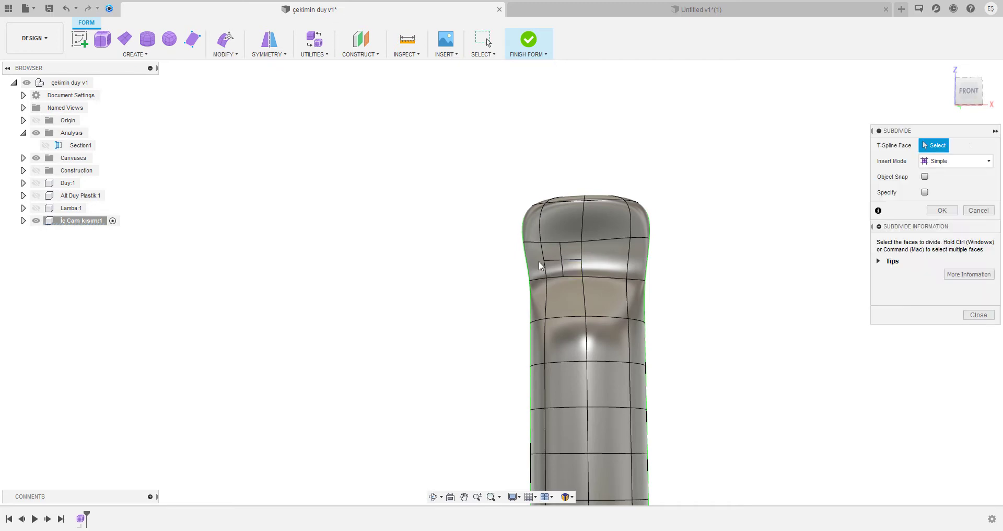
pyautogui.click(597, 268)
pyautogui.scroll(3, 600, 253)
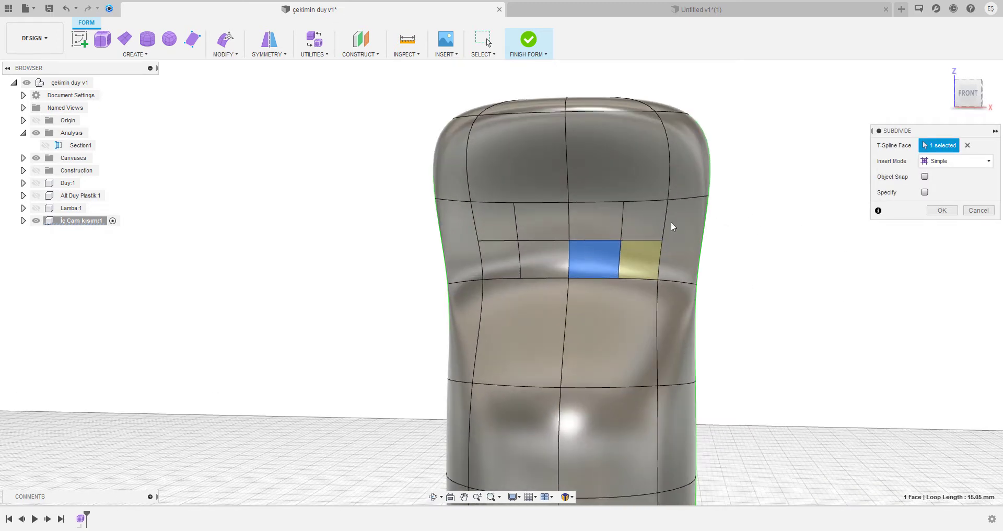
pyautogui.keyDown('shift'); pyautogui.moveTo(754, 125); pyautogui.dragTo(751, 74, button='middle'); pyautogui.keyUp('shift')
pyautogui.press('Return')
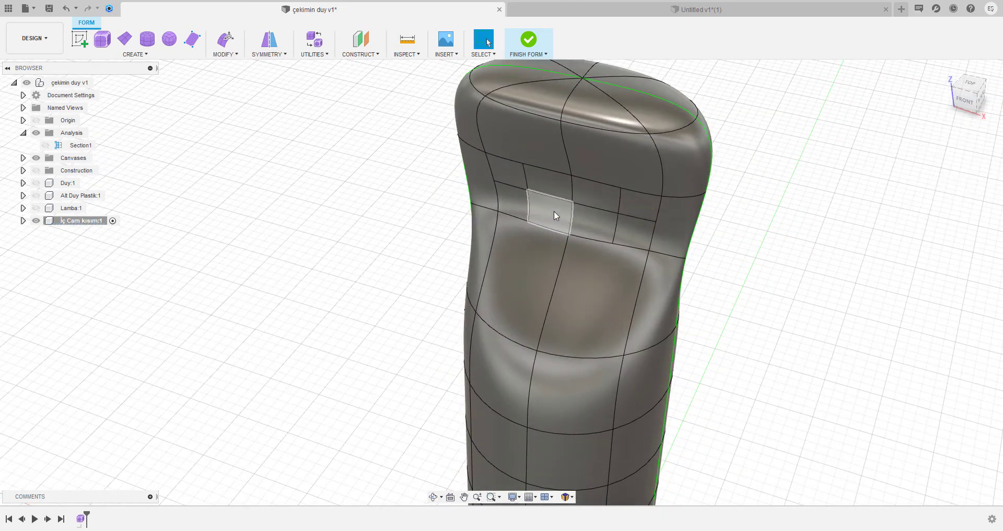
# Step: Delete the subdivided front faces to cut an oval slot, undoing one excess deletion
pyautogui.press('Delete')
pyautogui.click(587, 218)
pyautogui.press('Delete')
pyautogui.keyDown('shift'); pyautogui.moveTo(659, 196); pyautogui.dragTo(590, 223, button='middle'); pyautogui.keyUp('shift')
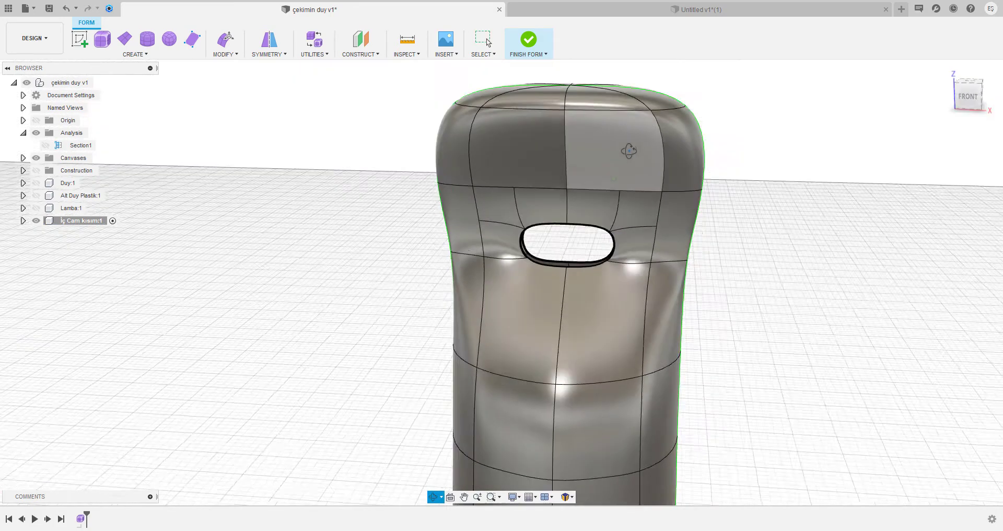
pyautogui.click(544, 211)
pyautogui.press('Delete')
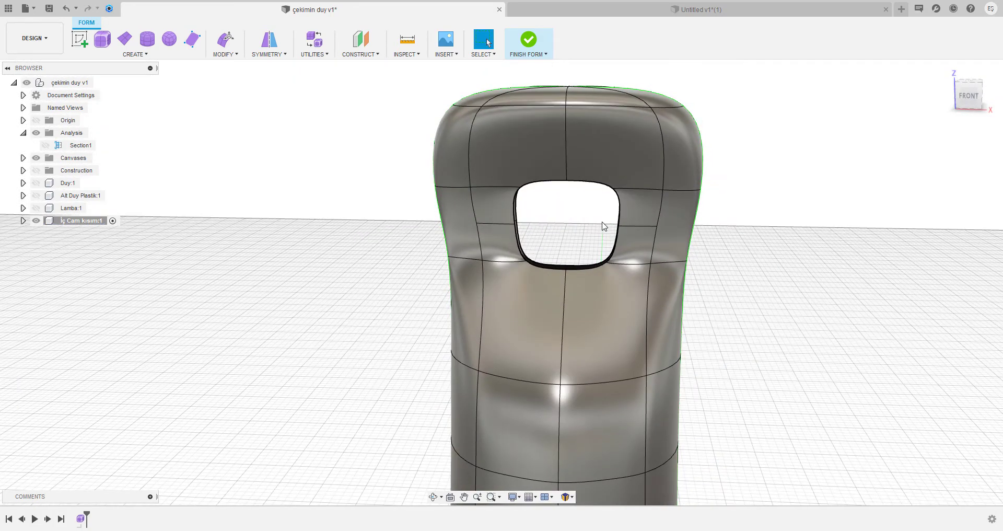
pyautogui.hotkey('ctrl', 'z')
pyautogui.moveTo(603, 226)
pyautogui.keyDown('shift'); pyautogui.mouseDown(button='middle')
pyautogui.moveTo(576, 217)
pyautogui.moveTo(569, 255)
pyautogui.moveTo(665, 135)
pyautogui.mouseUp(button='middle'); pyautogui.keyUp('shift')
pyautogui.scroll(3, 570, 255)
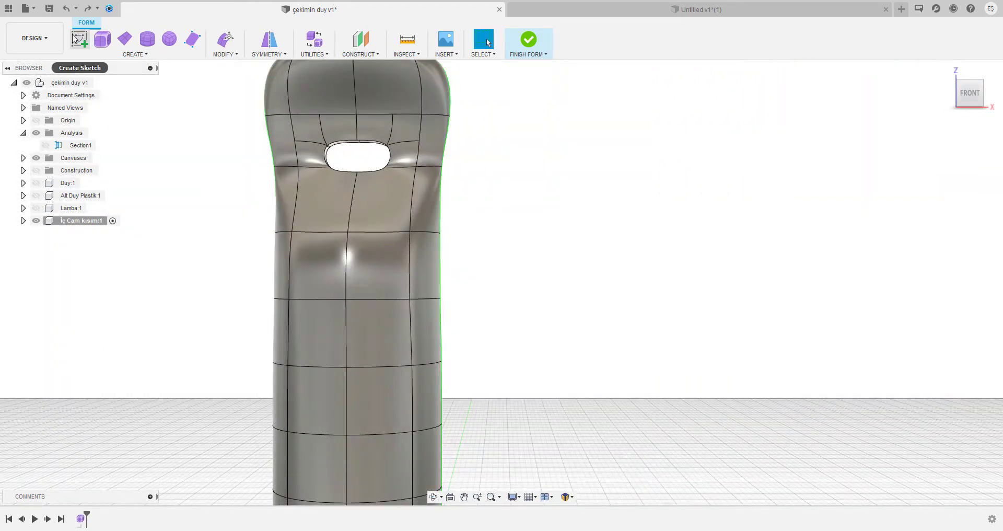
# Step: On the front plane, draw a circle about 1.031 mm across centred in the oval opening, then finish the sketch
pyautogui.click(80, 40)
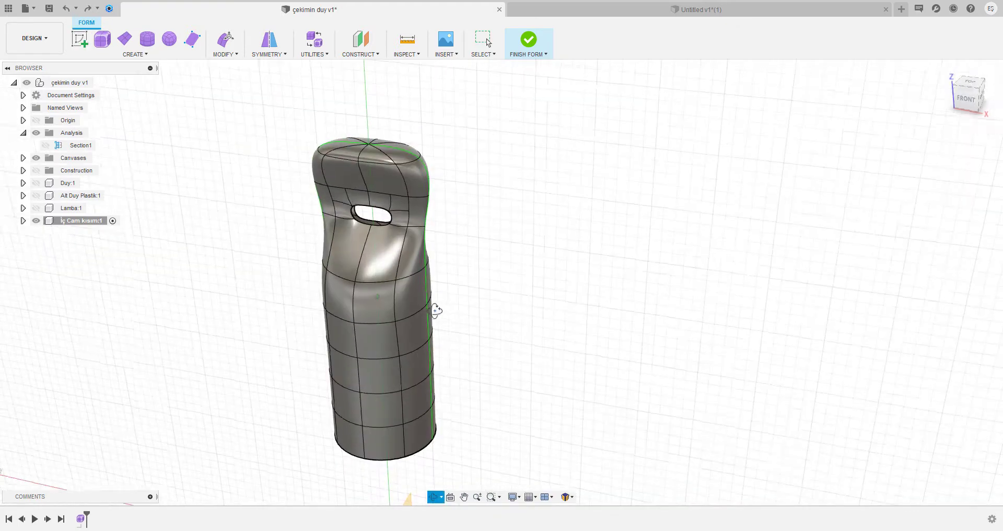
pyautogui.click(424, 441)
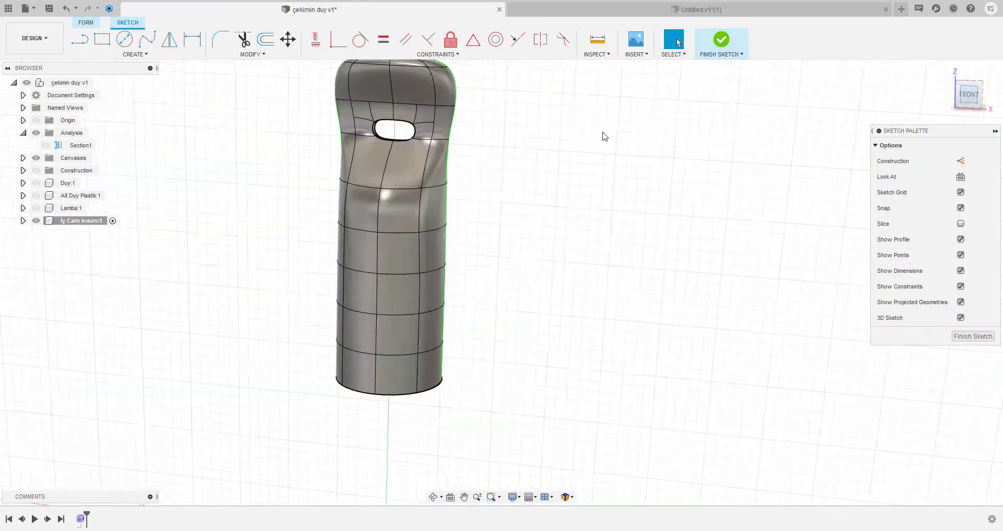
pyautogui.scroll(2, 421, 209)
pyautogui.press('c')
pyautogui.scroll(2, 423, 217)
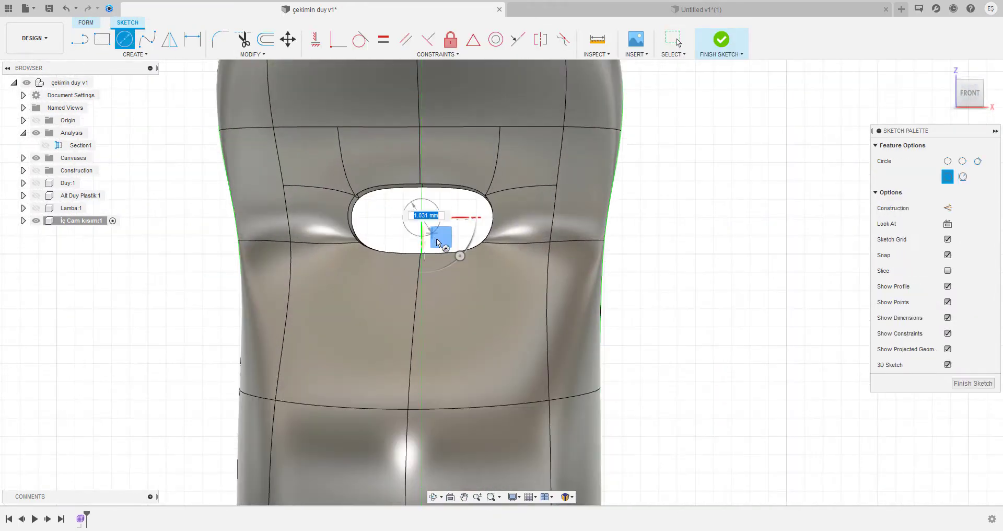
pyautogui.click(436, 238)
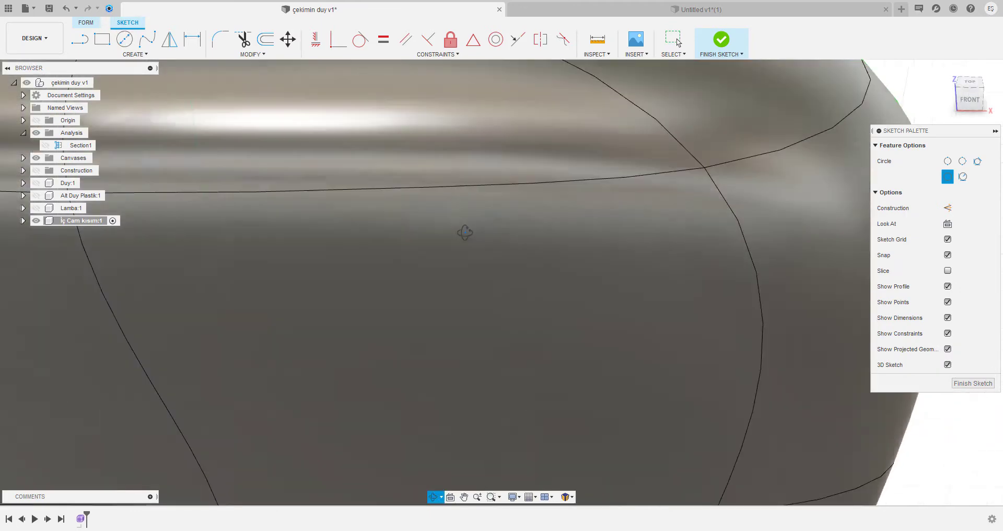
pyautogui.scroll(-5, 462, 227)
pyautogui.keyDown('shift'); pyautogui.moveTo(459, 227); pyautogui.dragTo(578, 174, button='middle'); pyautogui.keyUp('shift')
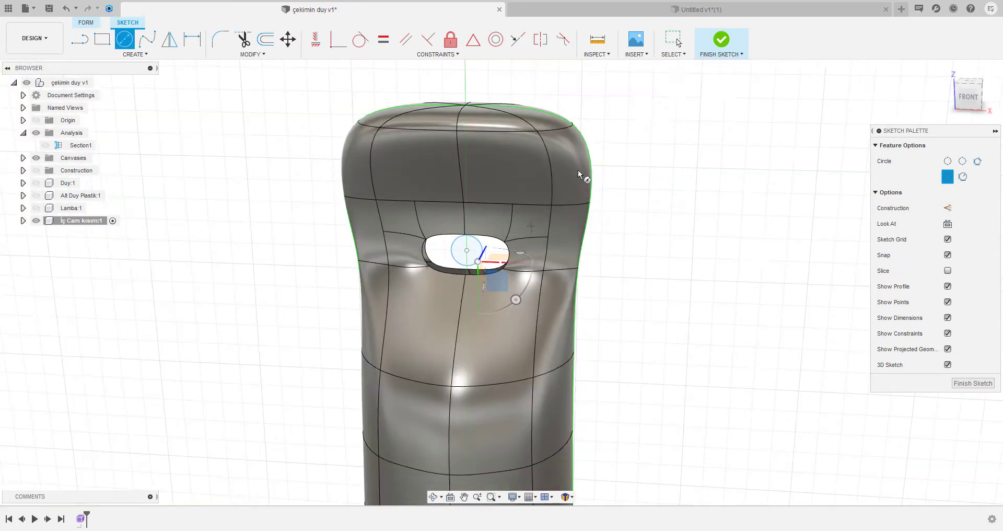
pyautogui.click(721, 40)
pyautogui.scroll(3, 344, 143)
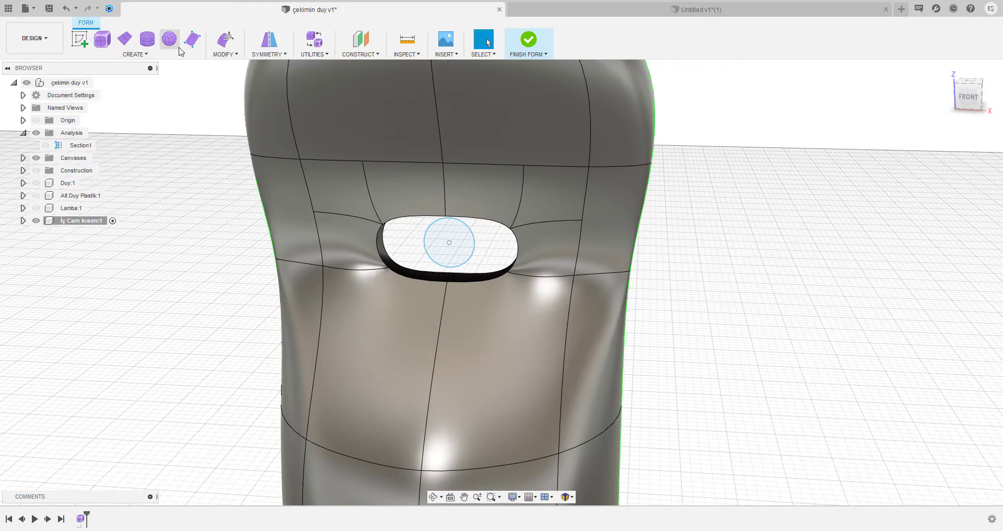
pyautogui.click(136, 54)
pyautogui.moveTo(224, 54)
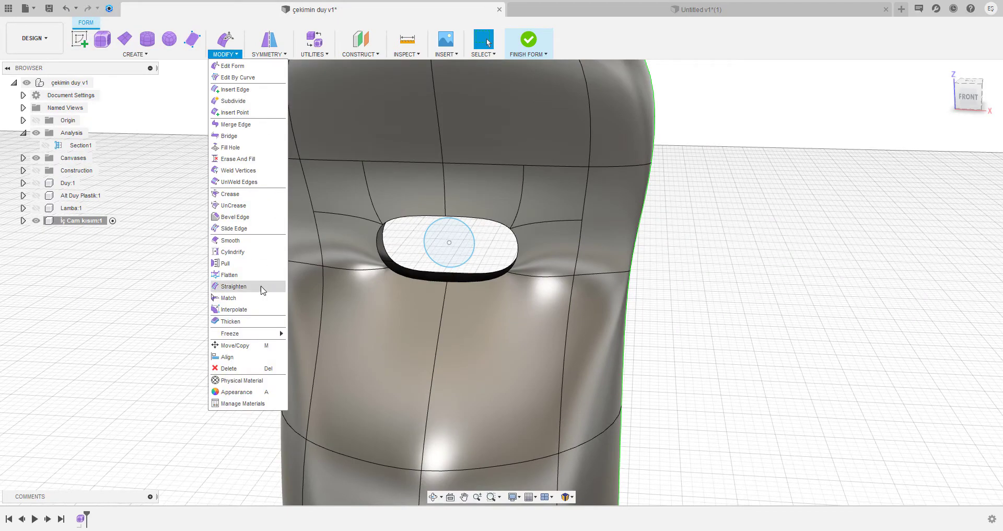
pyautogui.click(256, 298)
pyautogui.scroll(3, 459, 262)
pyautogui.scroll(1, 377, 278)
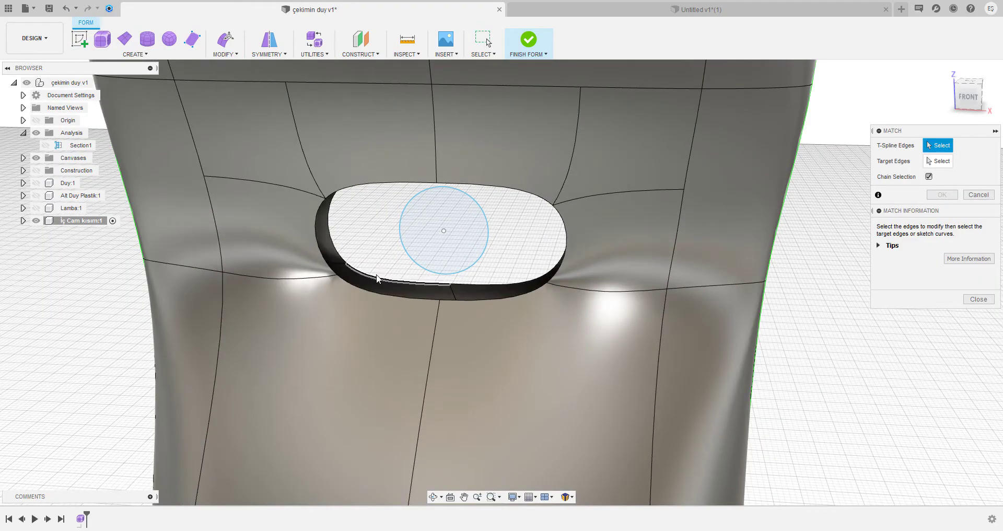
pyautogui.scroll(2, 402, 228)
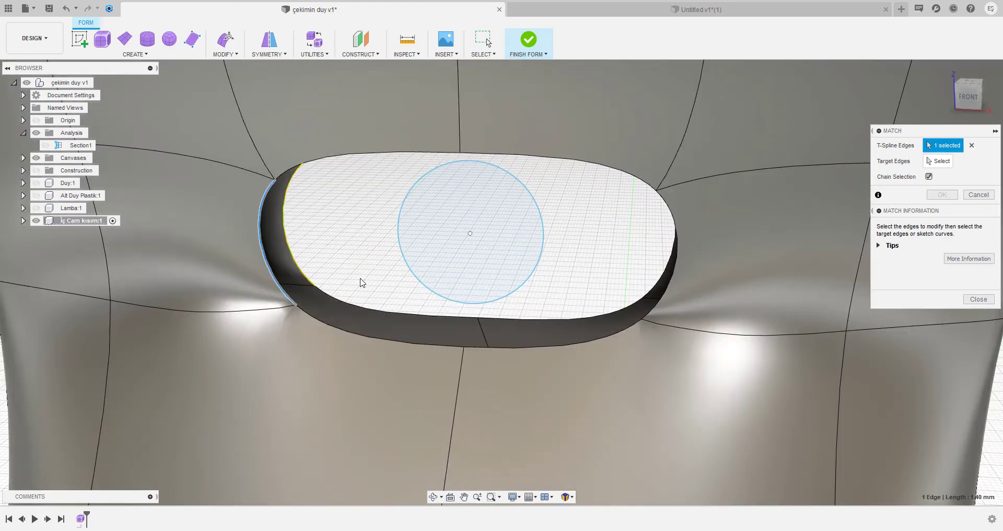
pyautogui.click(673, 230)
pyautogui.keyDown('shift'); pyautogui.moveTo(647, 225); pyautogui.dragTo(650, 188, button='middle'); pyautogui.keyUp('shift')
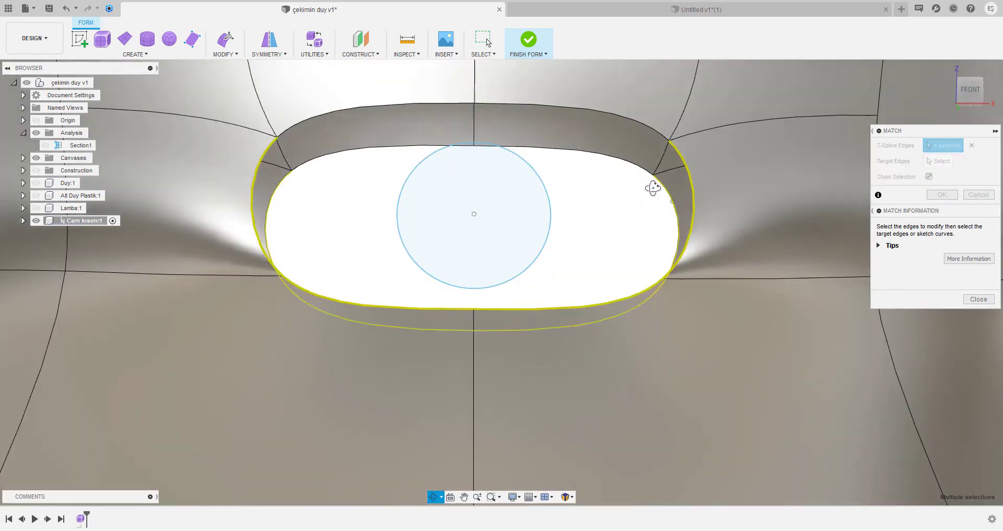
pyautogui.keyDown('shift'); pyautogui.moveTo(421, 158); pyautogui.dragTo(488, 168, button='middle'); pyautogui.keyUp('shift')
pyautogui.click(490, 170)
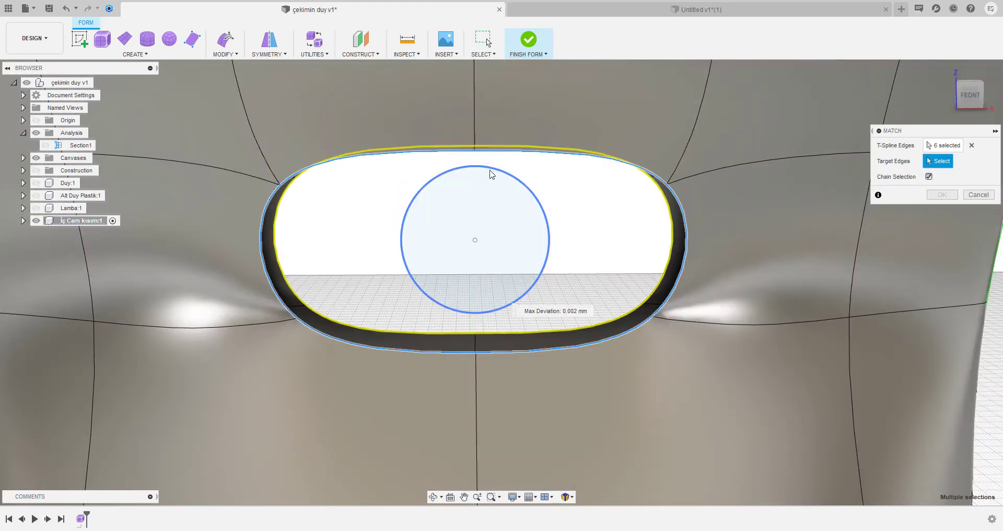
pyautogui.keyDown('shift'); pyautogui.moveTo(502, 229); pyautogui.dragTo(488, 240, button='middle'); pyautogui.keyUp('shift')
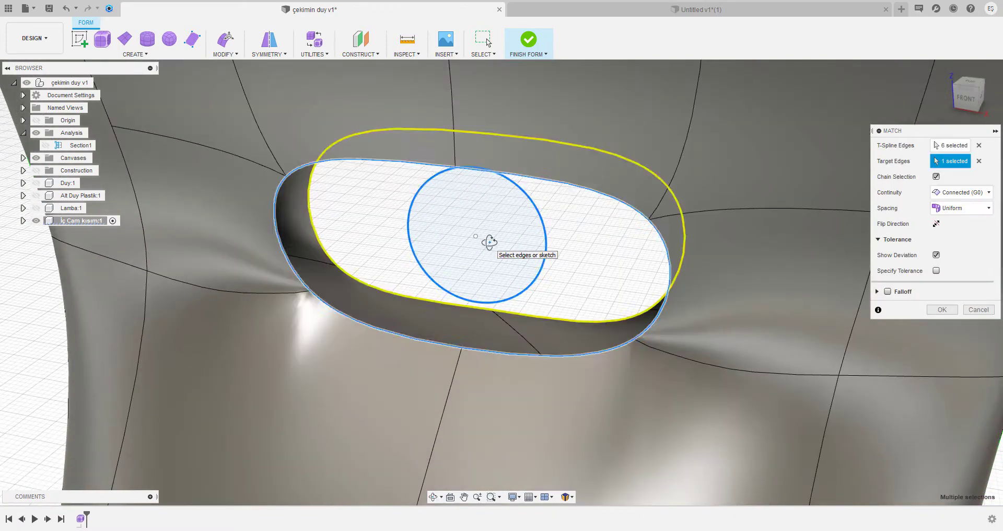
pyautogui.press('Return')
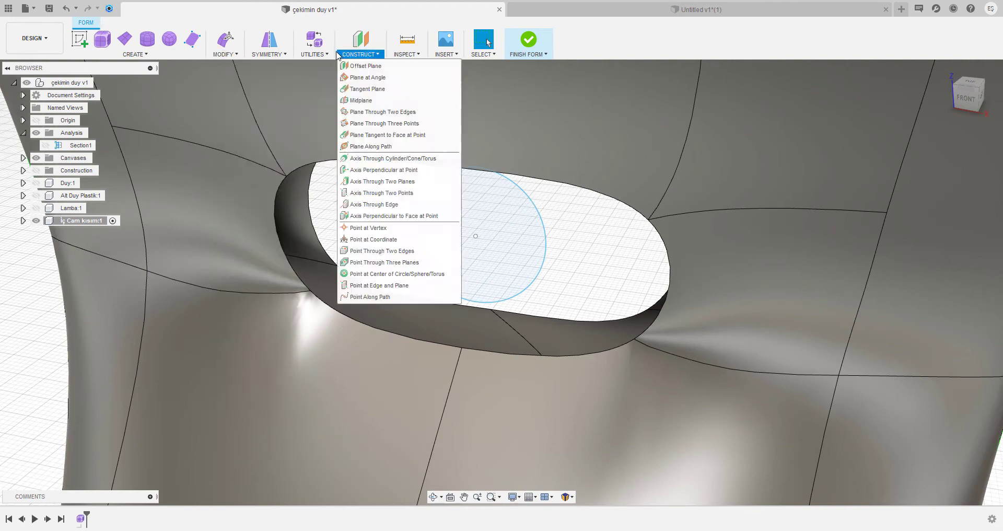
pyautogui.moveTo(268, 54)
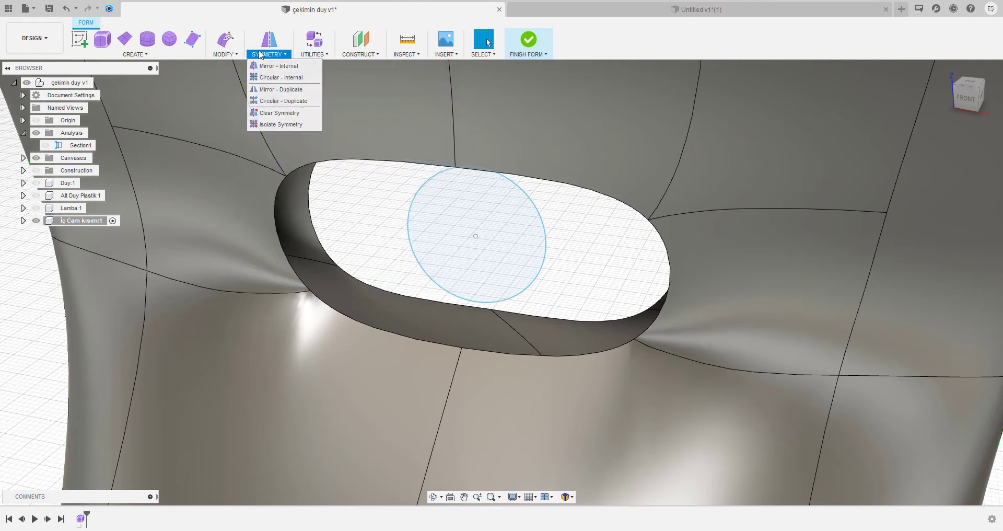
pyautogui.scroll(-2, 382, 256)
pyautogui.scroll(-2, 382, 256)
pyautogui.scroll(-3, 395, 249)
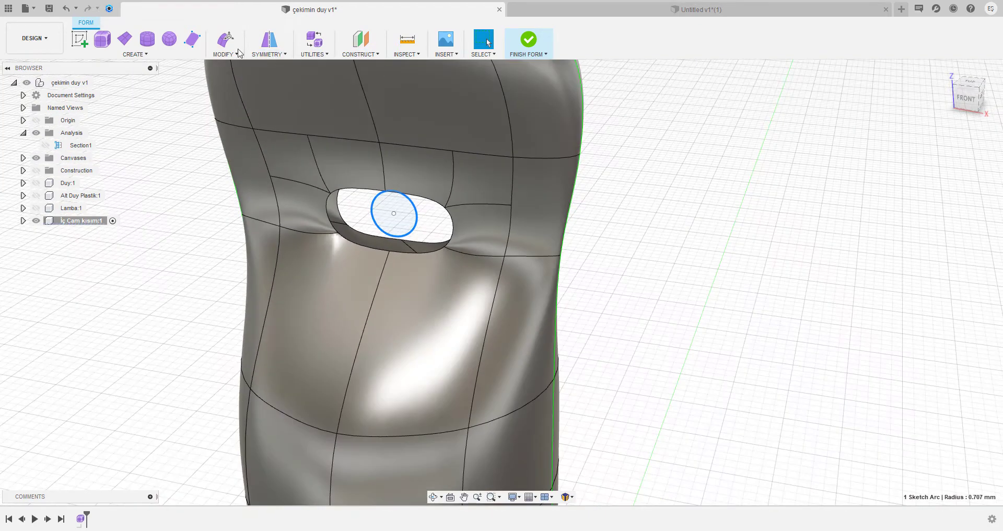
pyautogui.click(236, 55)
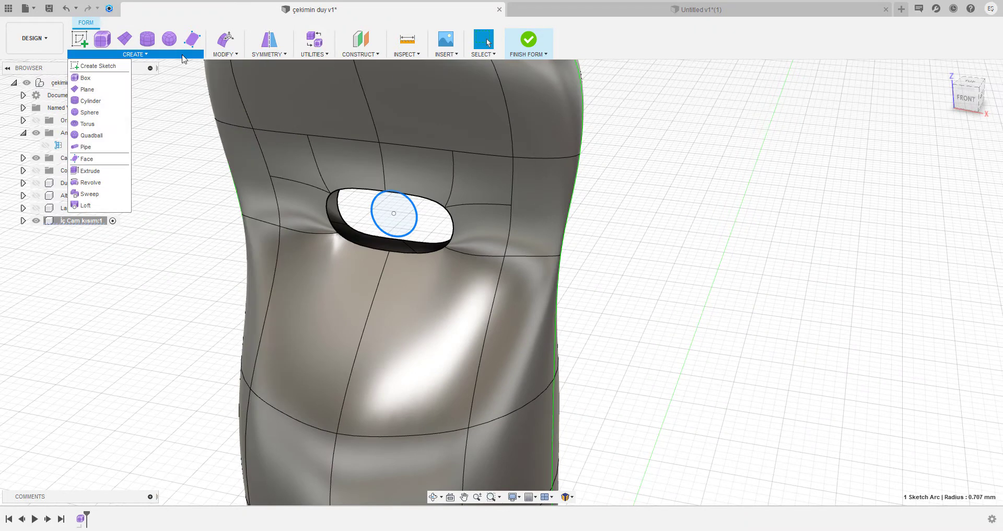
pyautogui.click(238, 346)
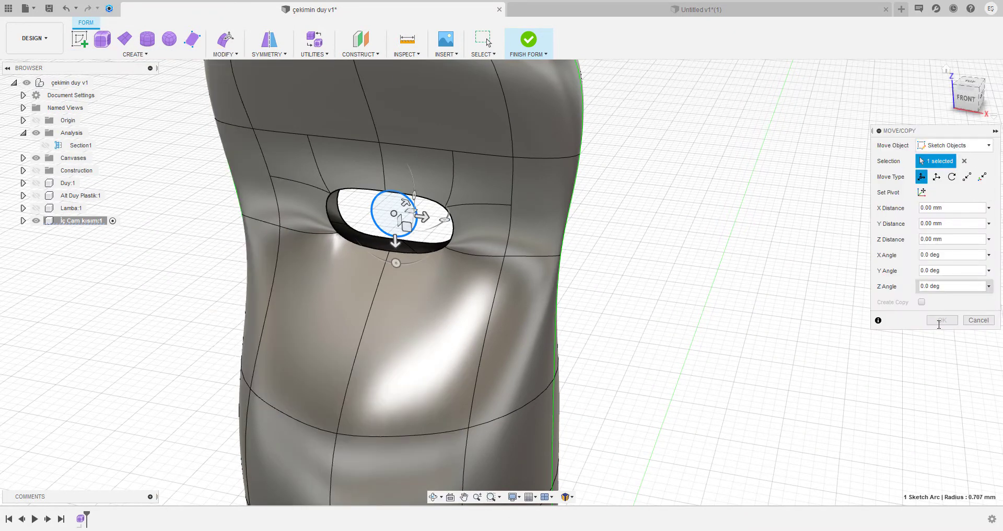
pyautogui.scroll(-3, 398, 225)
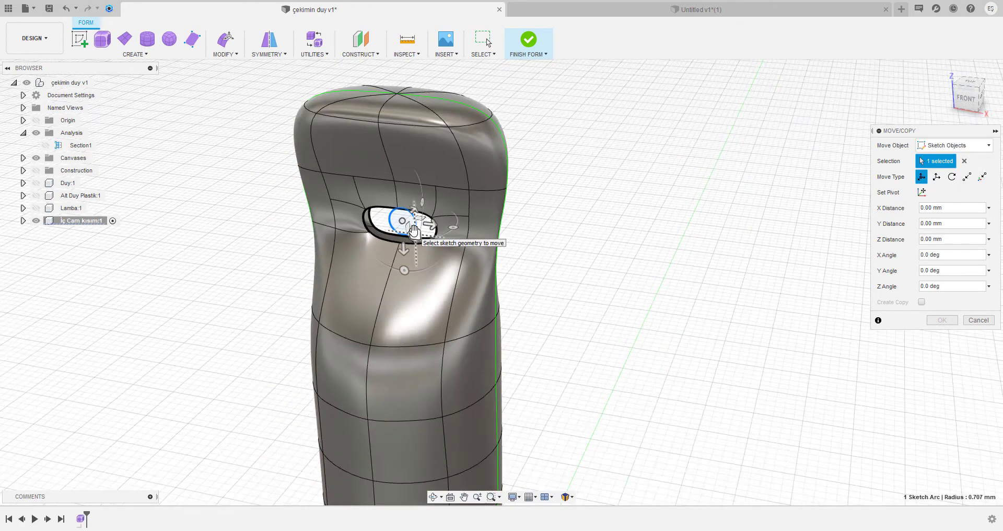
pyautogui.scroll(6, 398, 225)
pyautogui.moveTo(398, 224)
pyautogui.keyDown('shift'); pyautogui.mouseDown(button='middle')
pyautogui.moveTo(560, 224)
pyautogui.moveTo(453, 154)
pyautogui.mouseUp(button='middle'); pyautogui.keyUp('shift')
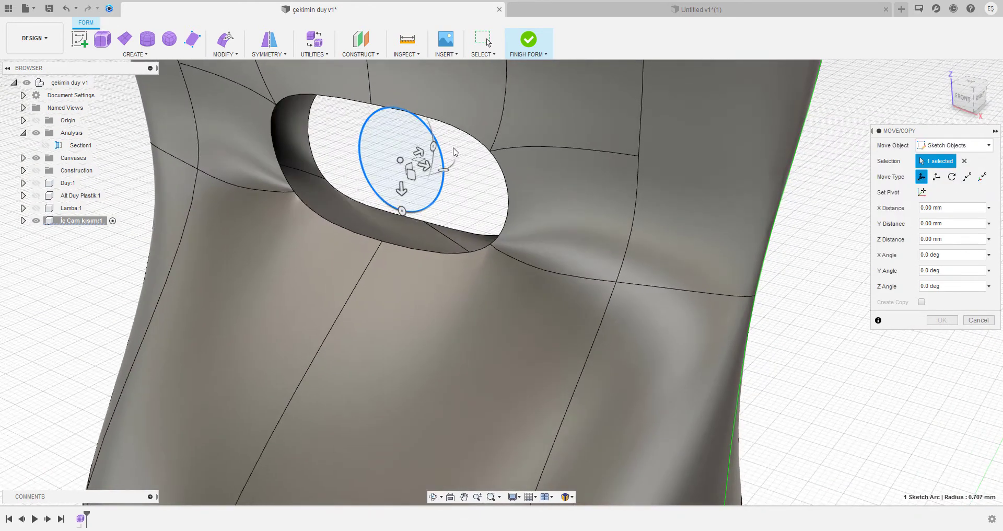
pyautogui.click(439, 152)
pyautogui.click(952, 177)
pyautogui.scroll(-3, 409, 198)
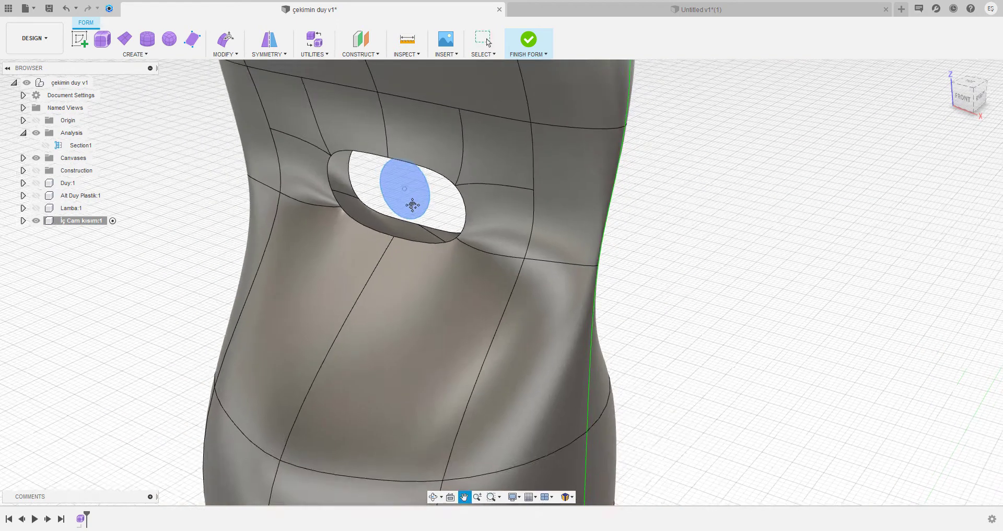
pyautogui.click(269, 54)
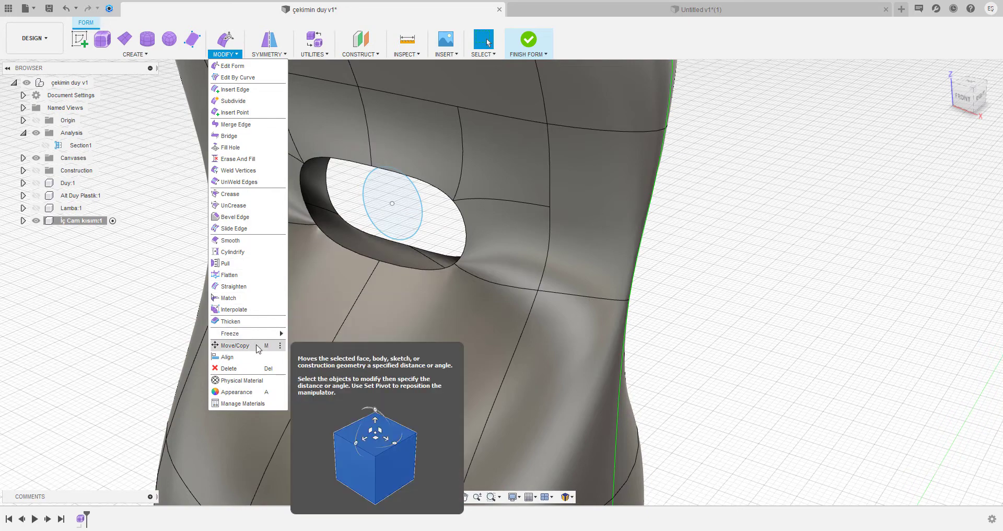
# Step: Copy the disk body and move the copy 0.2 mm down along Z
pyautogui.click(235, 345)
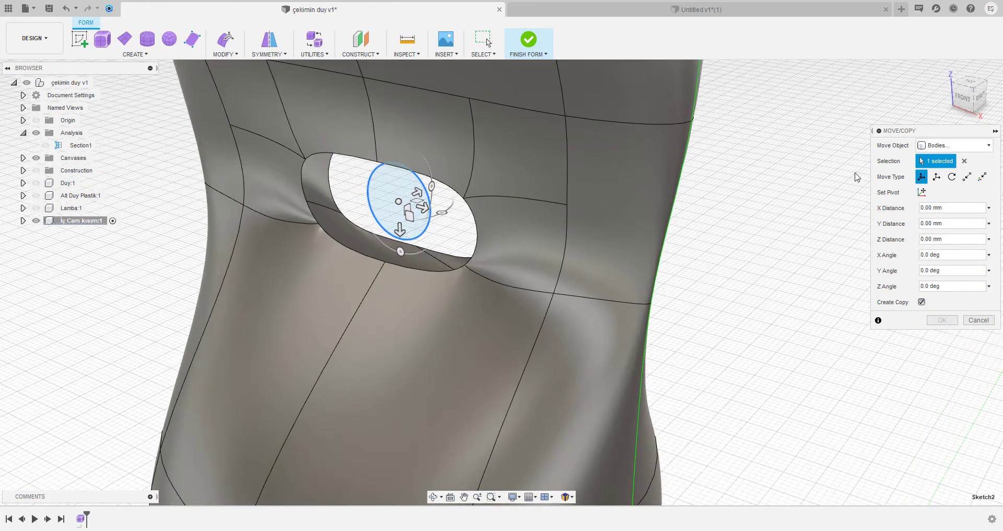
pyautogui.click(940, 145)
pyautogui.click(943, 182)
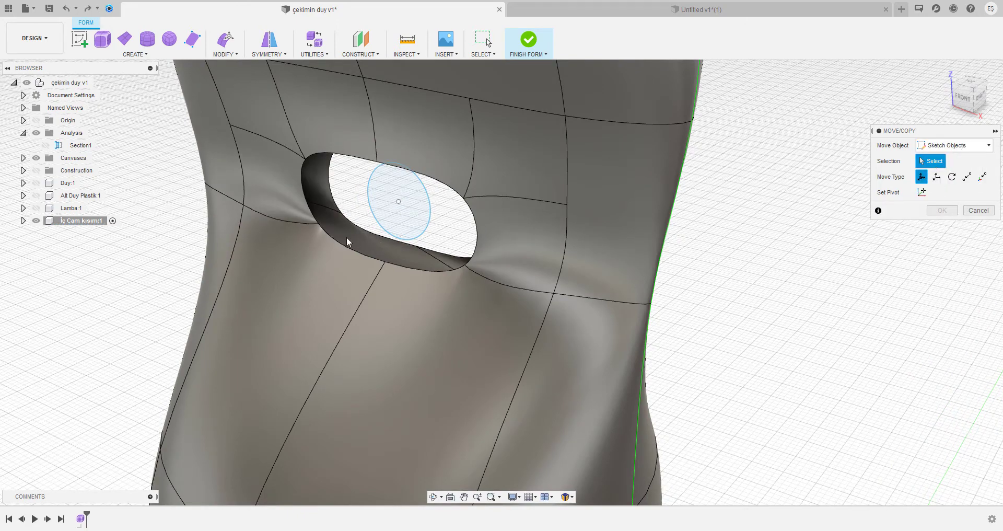
pyautogui.click(936, 160)
pyautogui.click(921, 302)
pyautogui.moveTo(417, 192); pyautogui.dragTo(428, 209)
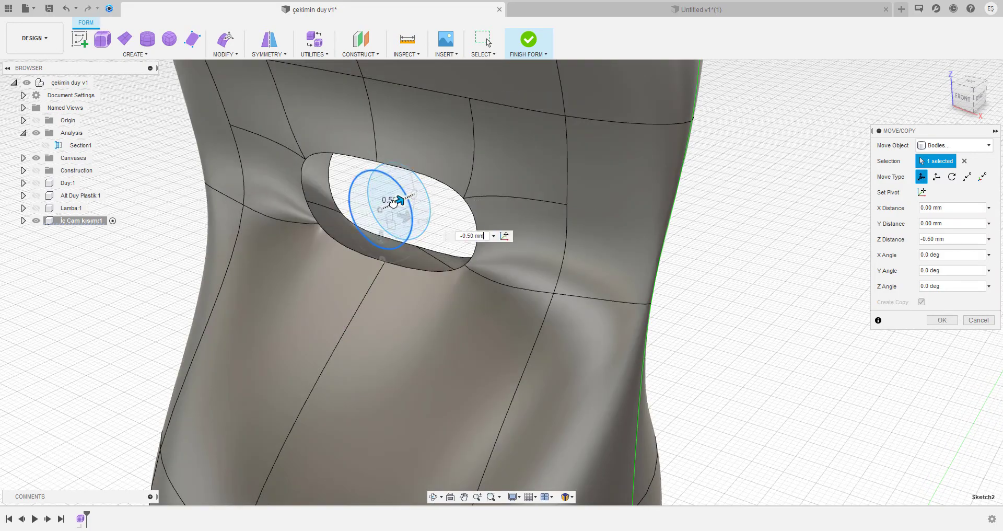
pyautogui.keyDown('shift'); pyautogui.moveTo(438, 220); pyautogui.dragTo(764, 178, button='middle'); pyautogui.keyUp('shift')
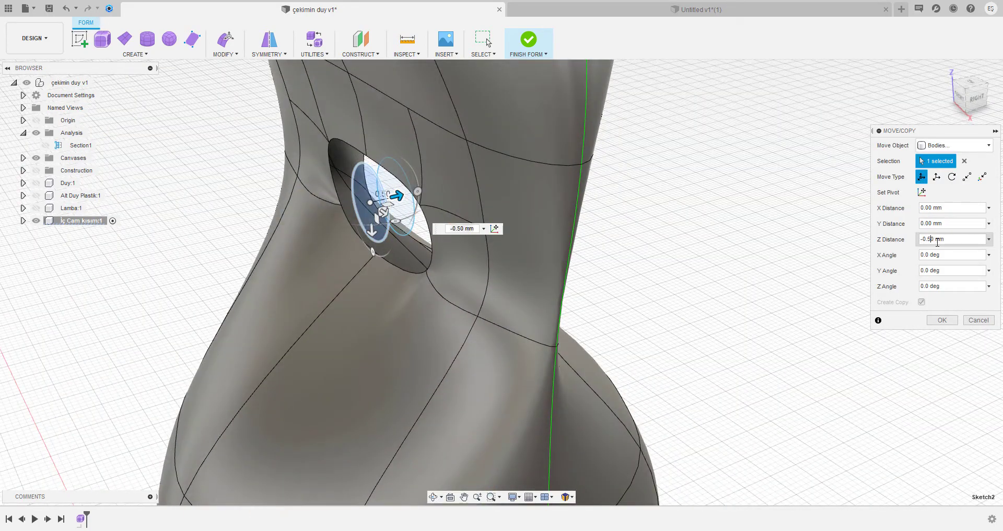
pyautogui.click(942, 319)
pyautogui.keyDown('shift'); pyautogui.moveTo(459, 212); pyautogui.dragTo(444, 209, button='middle'); pyautogui.keyUp('shift')
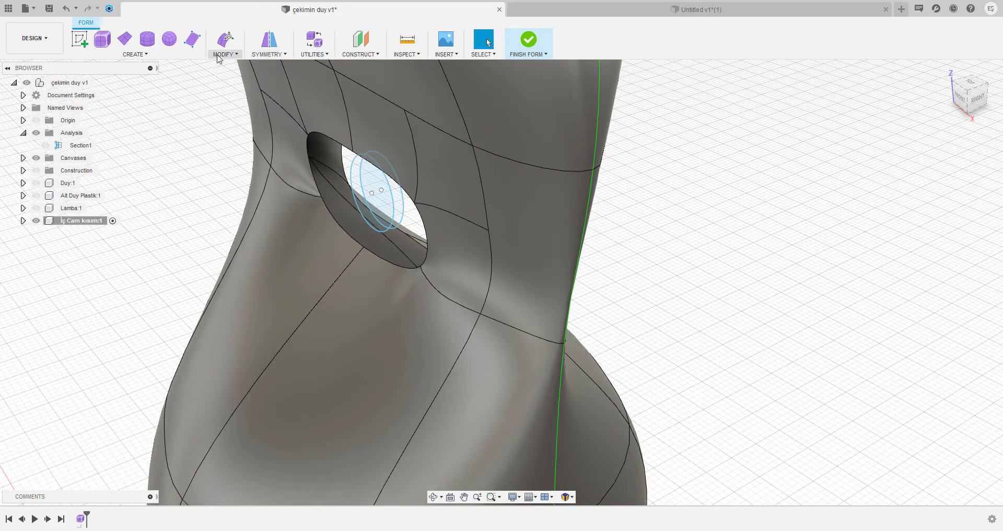
# Step: Rotate the disk copy by about 2.9 degrees with Move/Copy
pyautogui.click(135, 54)
pyautogui.click(230, 344)
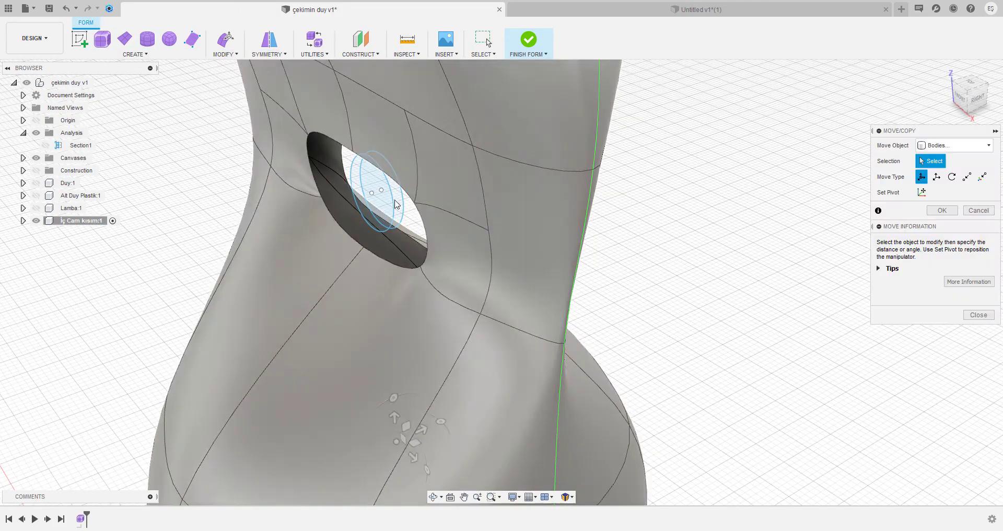
pyautogui.scroll(2, 395, 204)
pyautogui.scroll(3, 313, 213)
pyautogui.scroll(3, 315, 208)
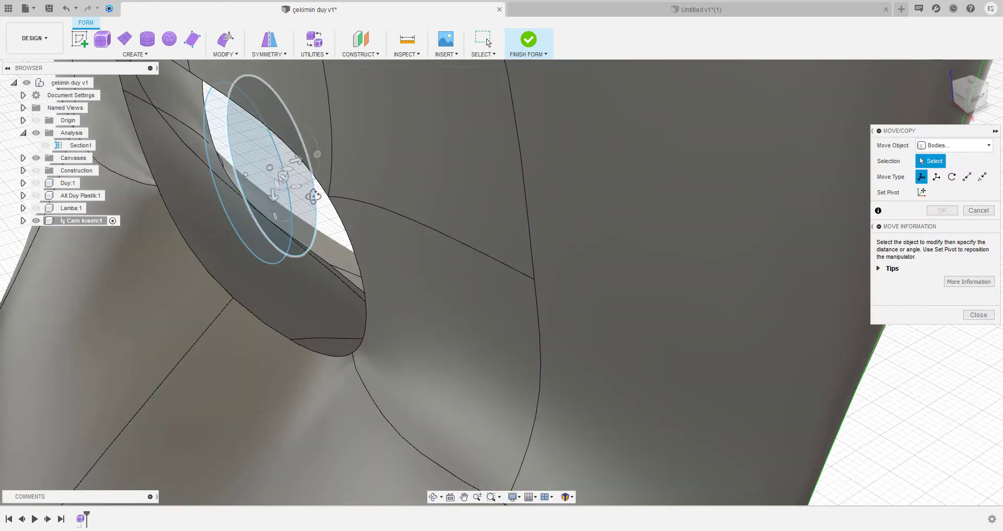
pyautogui.scroll(1, 314, 196)
pyautogui.moveTo(307, 156); pyautogui.dragTo(329, 159)
pyautogui.press('Return')
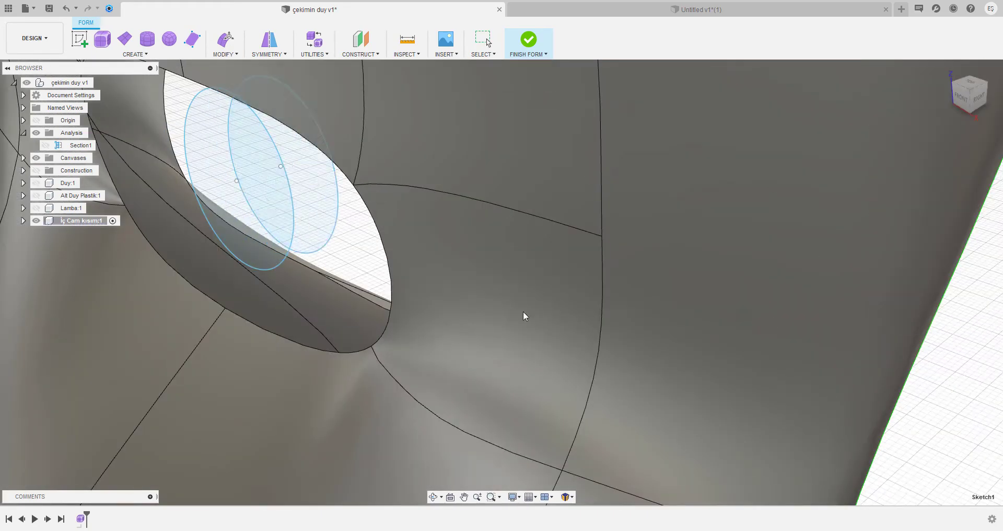
pyautogui.scroll(-5, 524, 316)
pyautogui.keyDown('shift'); pyautogui.moveTo(524, 315); pyautogui.dragTo(537, 197, button='middle'); pyautogui.keyUp('shift')
# Step: Drop the first edge-match attempt and clear symmetry on the stem body
pyautogui.scroll(3, 537, 197)
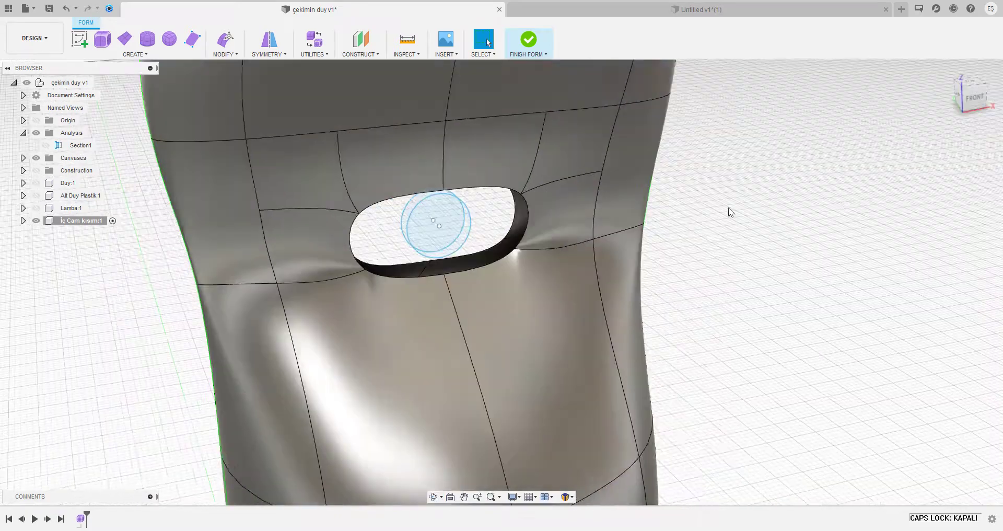
pyautogui.click(225, 54)
pyautogui.click(230, 272)
pyautogui.keyDown('shift'); pyautogui.moveTo(229, 271); pyautogui.dragTo(318, 198, button='middle'); pyautogui.keyUp('shift')
pyautogui.scroll(2, 308, 196)
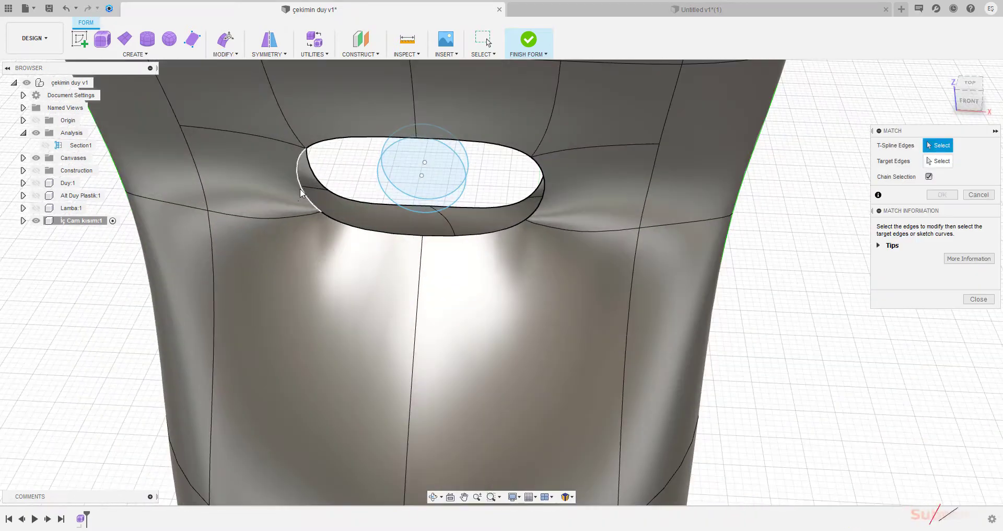
pyautogui.click(269, 54)
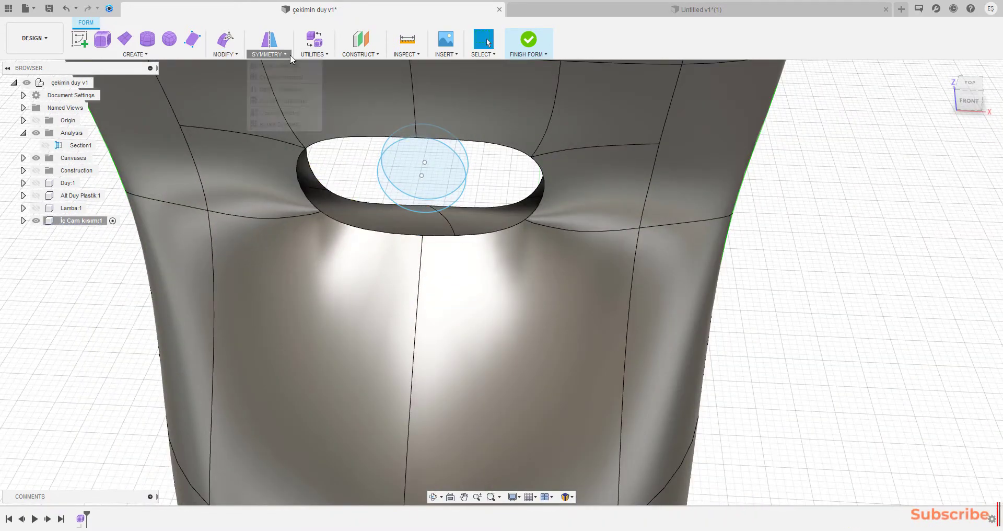
pyautogui.click(292, 133)
pyautogui.click(278, 266)
pyautogui.scroll(-2, 836, 284)
pyautogui.click(942, 163)
# Step: Match the hole's T-Spline edges to the sketched ellipse
pyautogui.scroll(3, 452, 227)
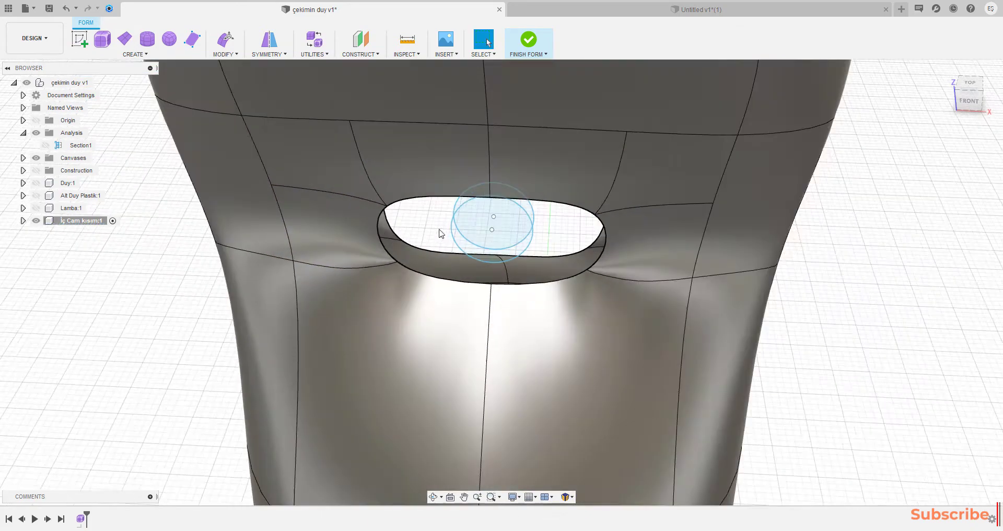
pyautogui.scroll(2, 313, 156)
pyautogui.click(225, 54)
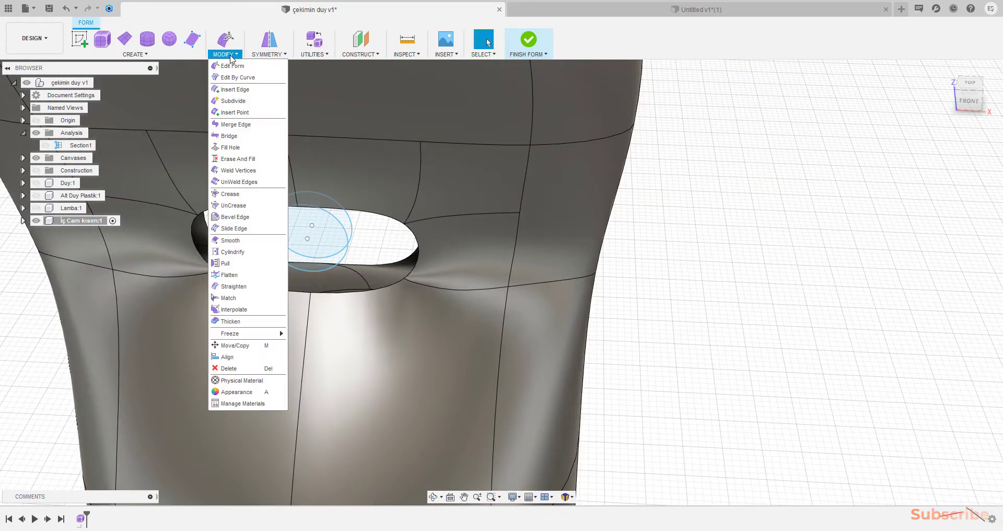
pyautogui.click(232, 298)
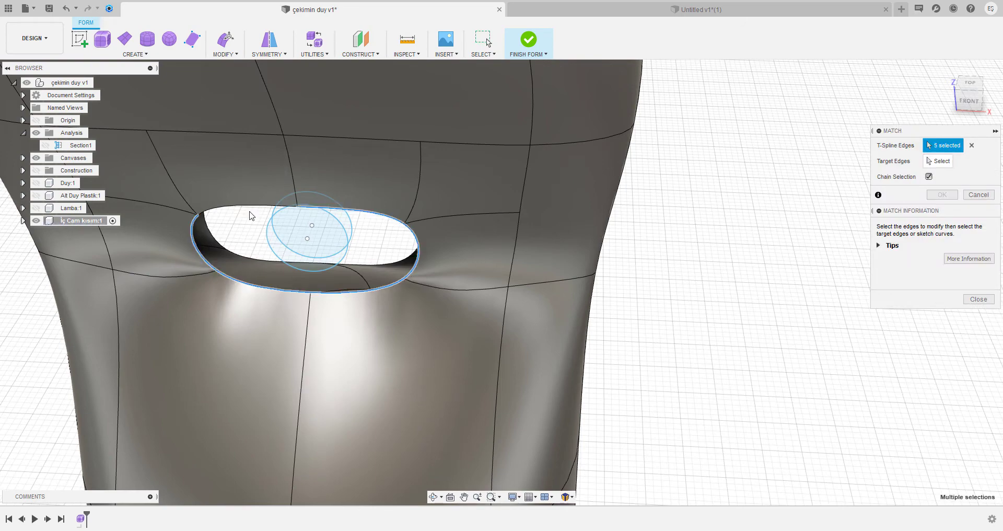
pyautogui.click(349, 249)
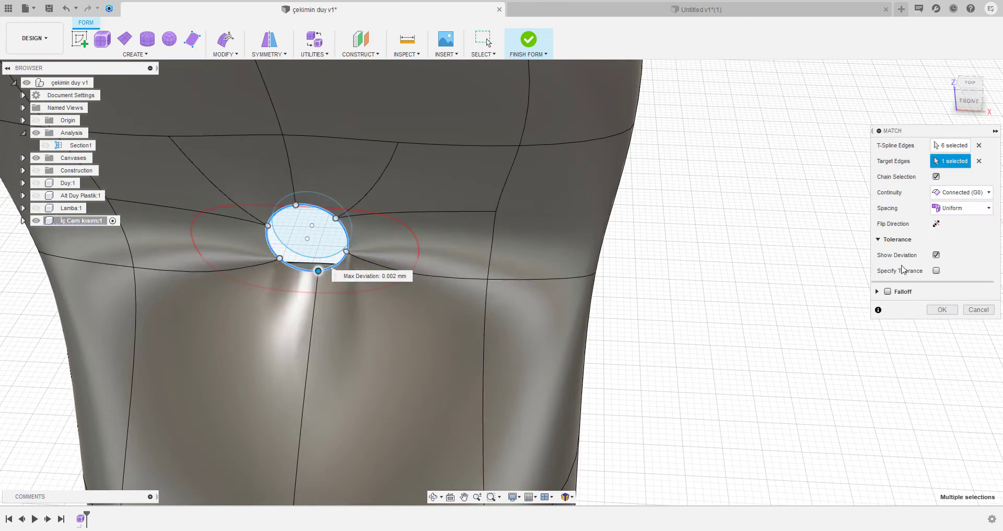
pyautogui.click(949, 310)
pyautogui.scroll(-5, 422, 296)
# Step: Match the hole's remaining edge chain to its target edge from behind
pyautogui.moveTo(422, 297)
pyautogui.keyDown('shift'); pyautogui.mouseDown(button='middle')
pyautogui.moveTo(307, 207)
pyautogui.moveTo(605, 268)
pyautogui.mouseUp(button='middle'); pyautogui.keyUp('shift')
pyautogui.scroll(3, 605, 269)
pyautogui.click(225, 54)
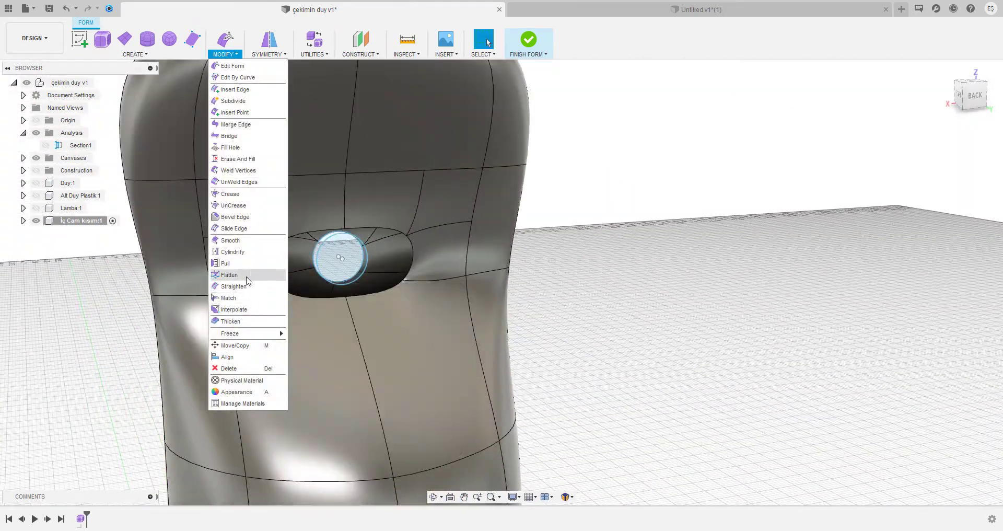
pyautogui.click(229, 298)
pyautogui.scroll(4, 401, 256)
pyautogui.click(395, 307)
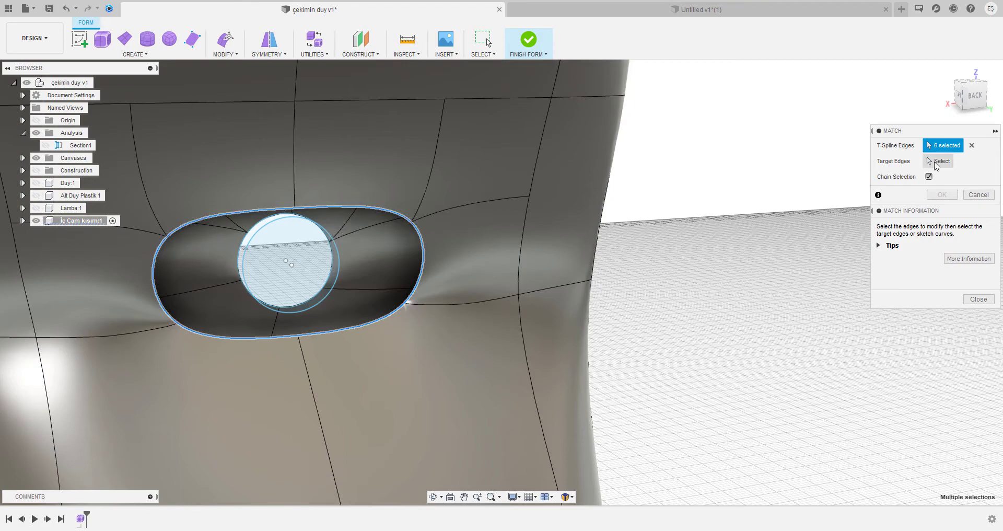
pyautogui.click(327, 231)
pyautogui.press('Return')
# Step: Start a Bridge with the hole's outer rim loop as Side One
pyautogui.scroll(-5, 387, 253)
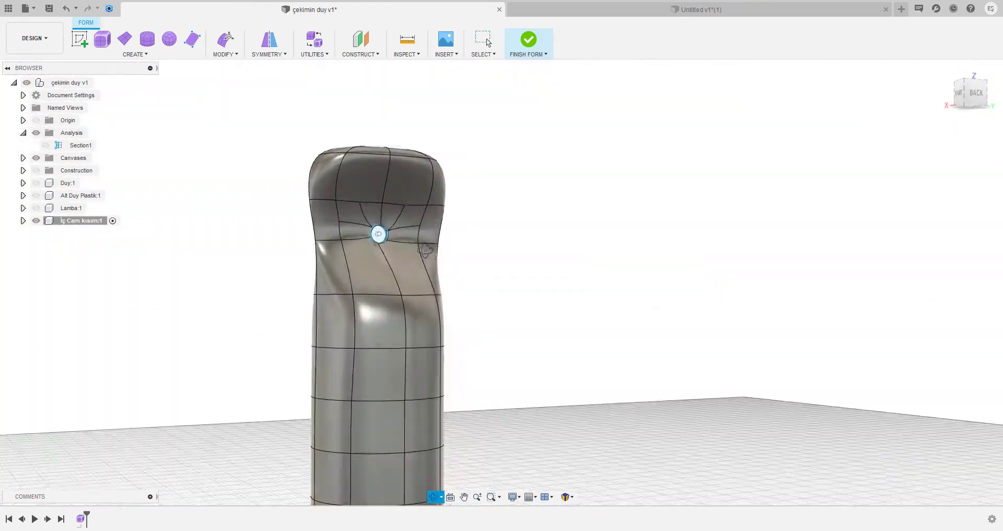
pyautogui.keyDown('shift'); pyautogui.moveTo(430, 253); pyautogui.dragTo(437, 264, button='middle'); pyautogui.keyUp('shift')
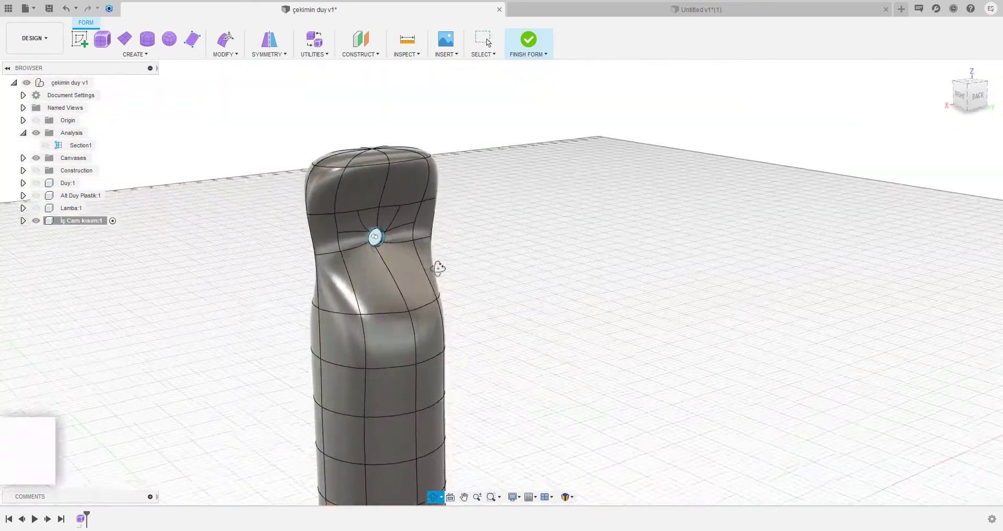
pyautogui.scroll(5, 393, 244)
pyautogui.scroll(-1, 393, 244)
pyautogui.click(225, 54)
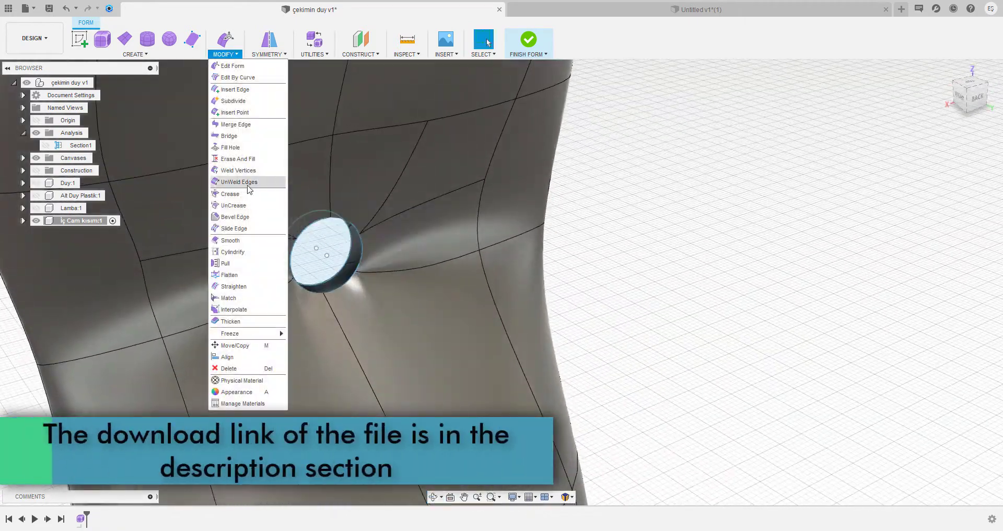
pyautogui.click(229, 136)
pyautogui.scroll(2, 355, 243)
pyautogui.doubleClick(361, 225)
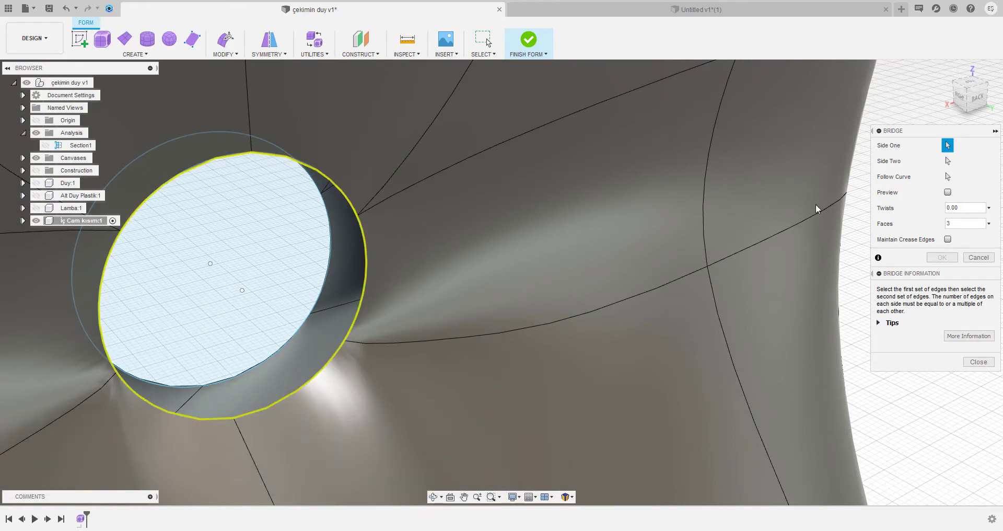
pyautogui.click(947, 160)
# Step: Pick the inner disc edge as Side Two and apply the 3-face bridge
pyautogui.moveTo(288, 217)
pyautogui.keyDown('shift'); pyautogui.mouseDown(button='middle')
pyautogui.moveTo(291, 197)
pyautogui.moveTo(238, 175)
pyautogui.mouseUp(button='middle'); pyautogui.keyUp('shift')
pyautogui.click(291, 197)
pyautogui.keyDown('shift'); pyautogui.moveTo(135, 259); pyautogui.dragTo(197, 363, button='middle'); pyautogui.keyUp('shift')
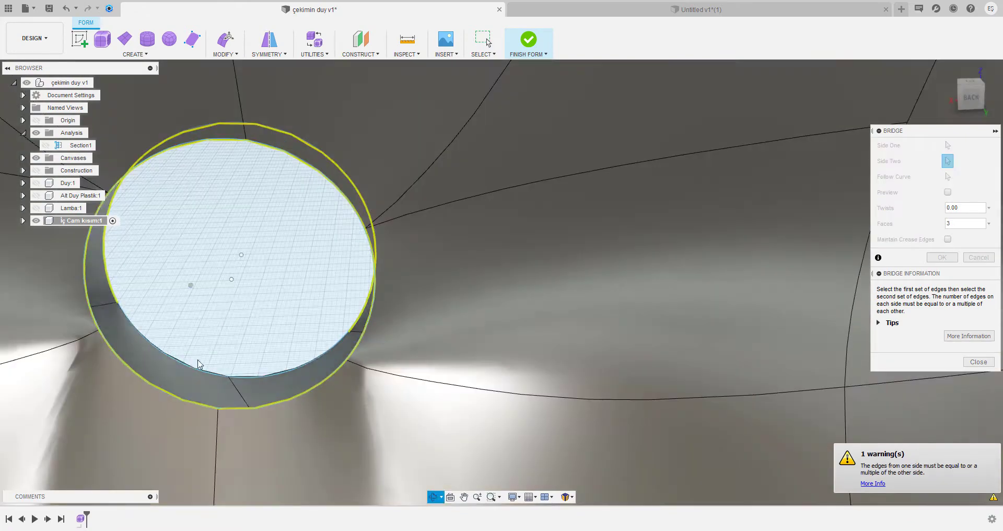
pyautogui.click(199, 368)
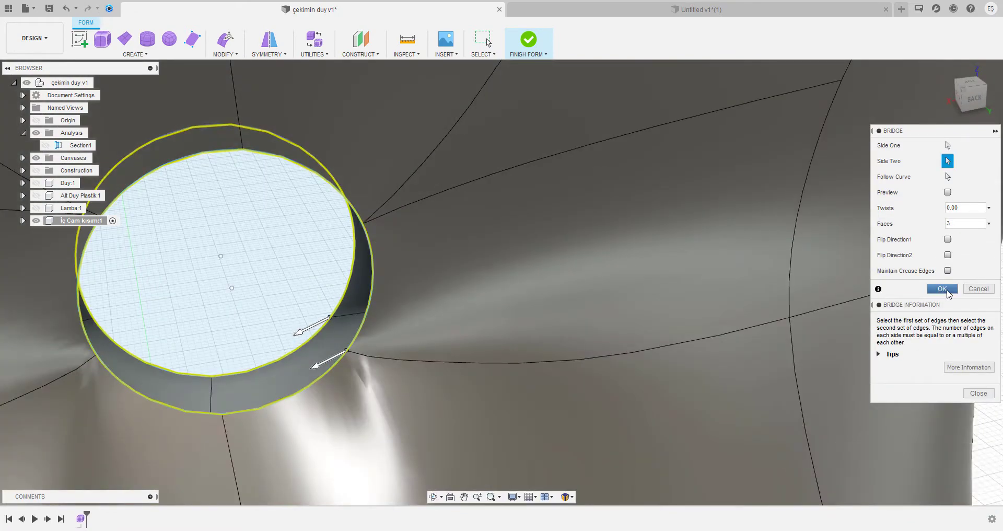
pyautogui.click(942, 288)
pyautogui.keyDown('shift'); pyautogui.moveTo(385, 297); pyautogui.dragTo(369, 293, button='middle'); pyautogui.keyUp('shift')
pyautogui.scroll(5, 310, 339)
pyautogui.scroll(-5, 310, 338)
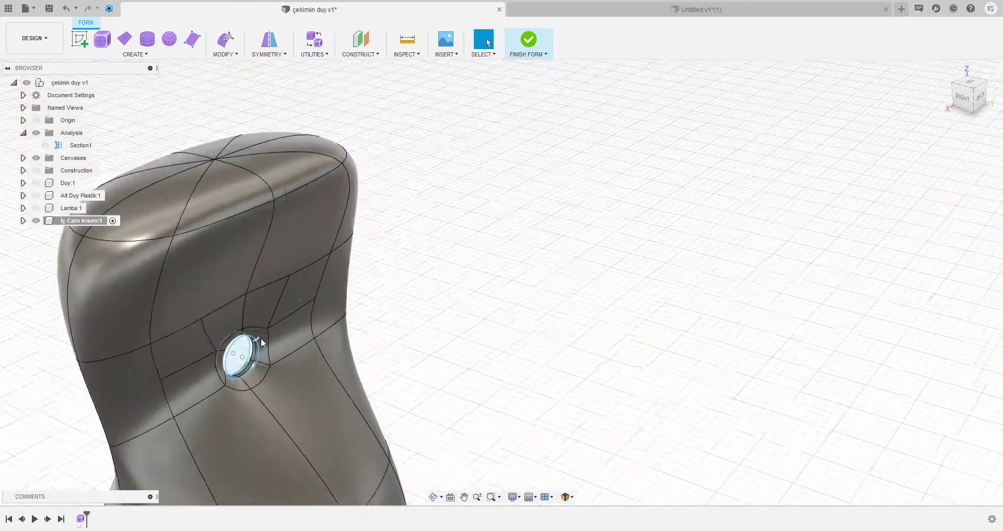
pyautogui.keyDown('shift'); pyautogui.moveTo(261, 337); pyautogui.dragTo(366, 235, button='middle'); pyautogui.keyUp('shift')
pyautogui.scroll(5, 397, 251)
# Step: Hide Sketch1 and Sketch2 under İç Cam kısım:1 > Sketches
pyautogui.scroll(-3, 448, 276)
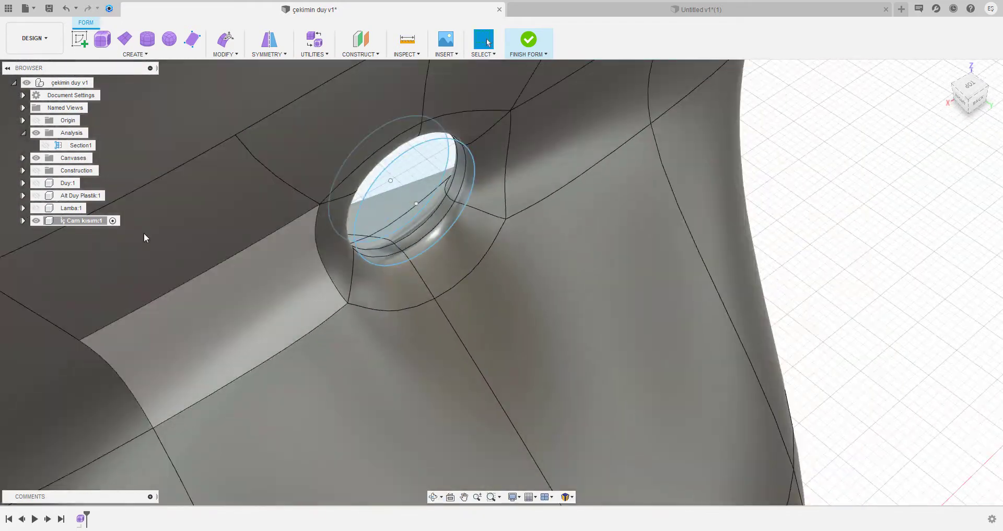
pyautogui.click(23, 220)
pyautogui.click(33, 258)
pyautogui.click(55, 271)
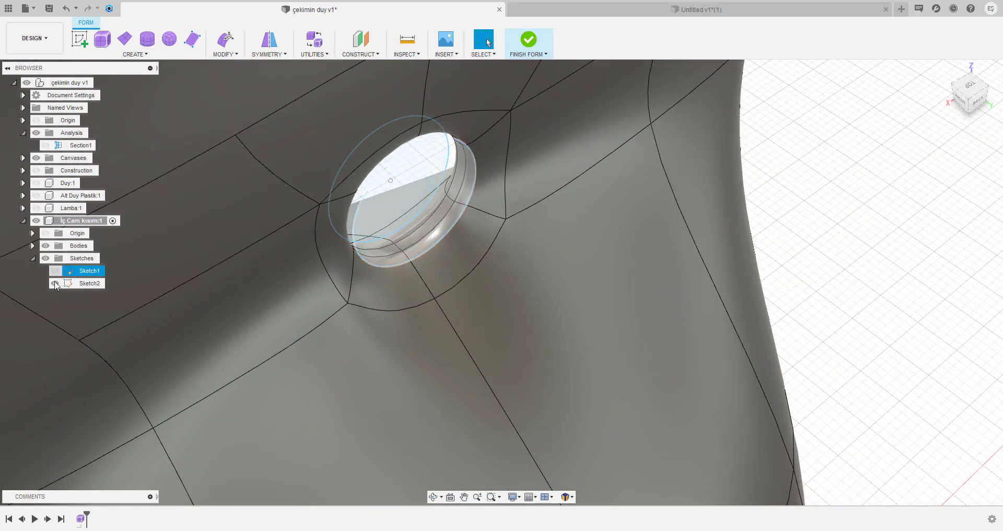
pyautogui.click(55, 283)
pyautogui.scroll(-3, 402, 243)
pyautogui.scroll(6, 363, 262)
pyautogui.scroll(-2, 313, 290)
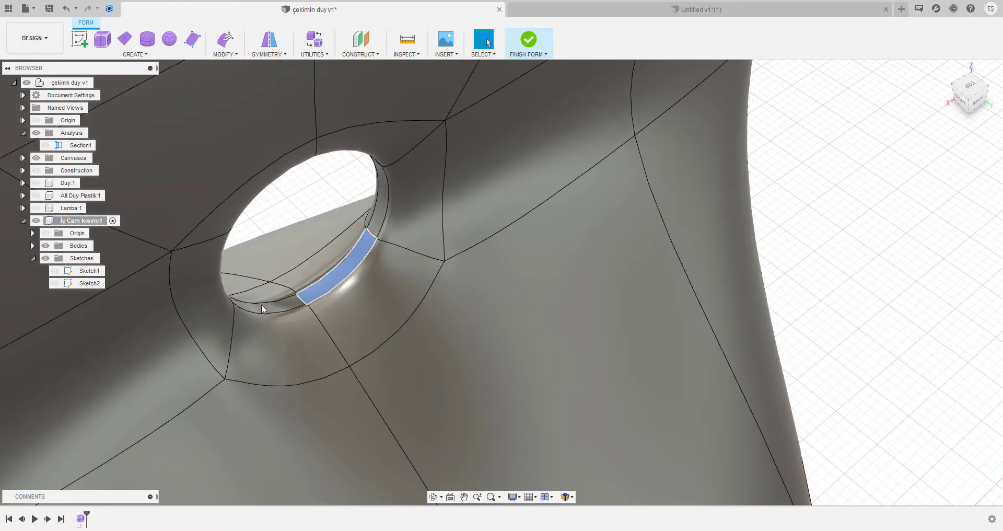
# Step: Orbit around the stem to inspect the clean hole from several angles
pyautogui.moveTo(286, 304)
pyautogui.keyDown('shift'); pyautogui.mouseDown(button='middle')
pyautogui.moveTo(276, 324)
pyautogui.moveTo(305, 331)
pyautogui.mouseUp(button='middle'); pyautogui.keyUp('shift')
pyautogui.scroll(-5, 304, 331)
pyautogui.scroll(-3, 338, 199)
pyautogui.scroll(5, 331, 296)
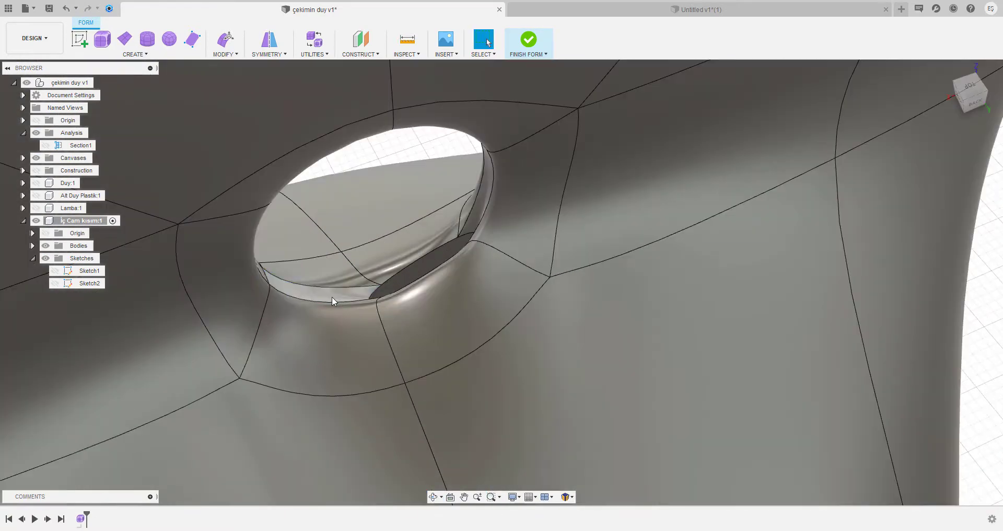
pyautogui.scroll(-6, 331, 297)
pyautogui.keyDown('shift'); pyautogui.moveTo(528, 239); pyautogui.dragTo(520, 163, button='middle'); pyautogui.keyUp('shift')
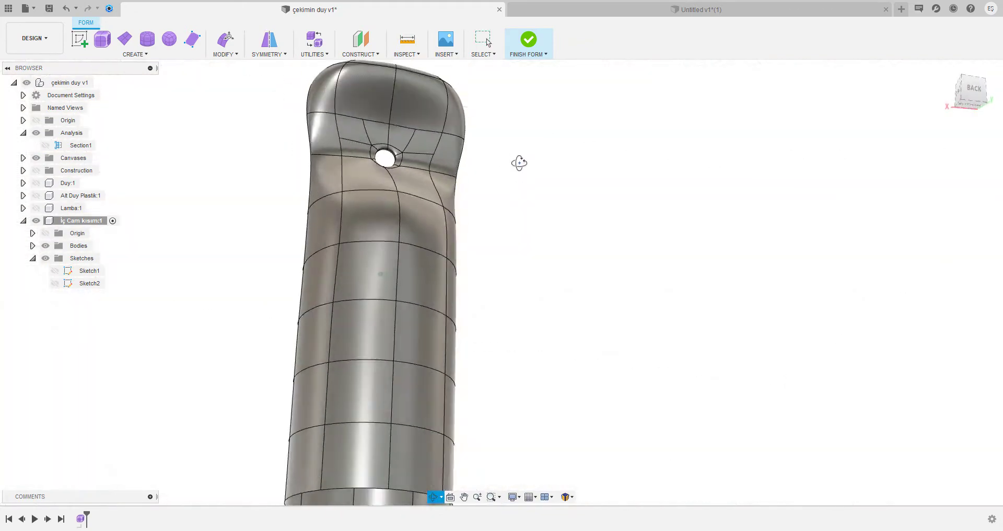
pyautogui.keyDown('shift'); pyautogui.moveTo(80, 43); pyautogui.dragTo(974, 88, button='middle'); pyautogui.keyUp('shift')
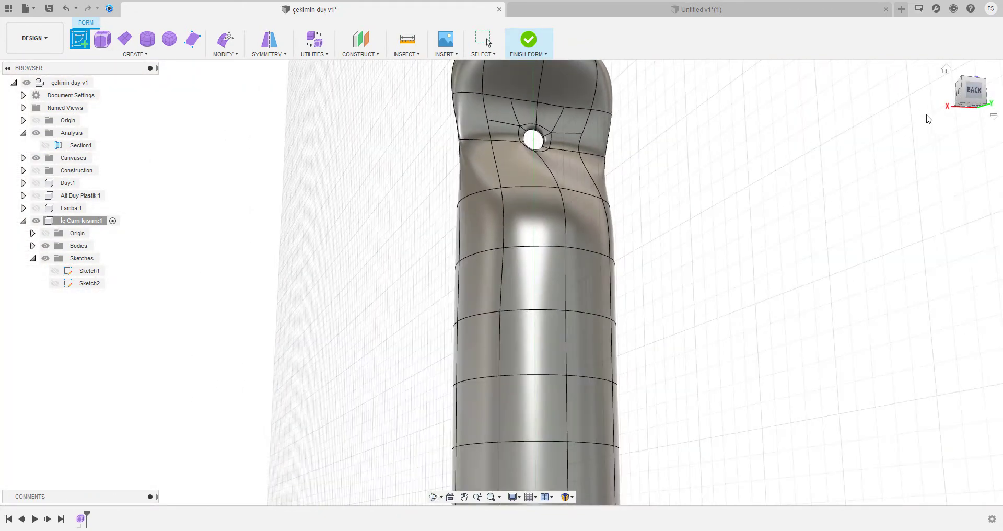
# Step: Hide the bodies and create a 2 mm, 40 mm-tall form cylinder with 11 height faces on XY
pyautogui.click(974, 88)
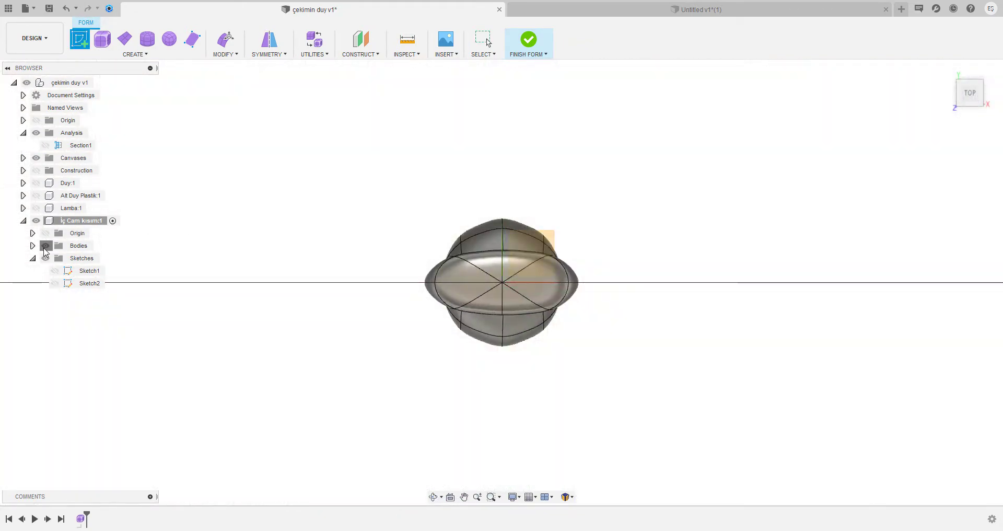
pyautogui.click(45, 246)
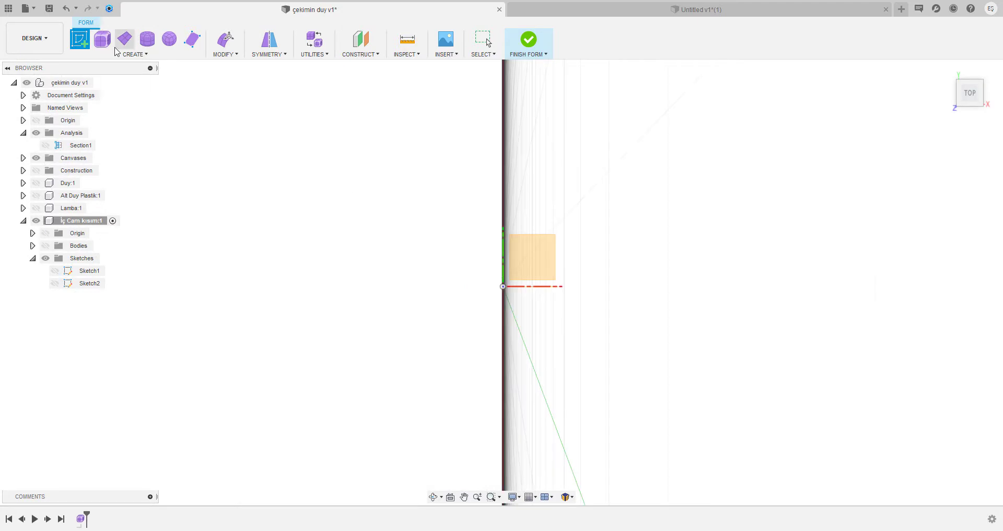
pyautogui.click(519, 242)
pyautogui.press('c')
pyautogui.hotkey('ctrl', 'z')
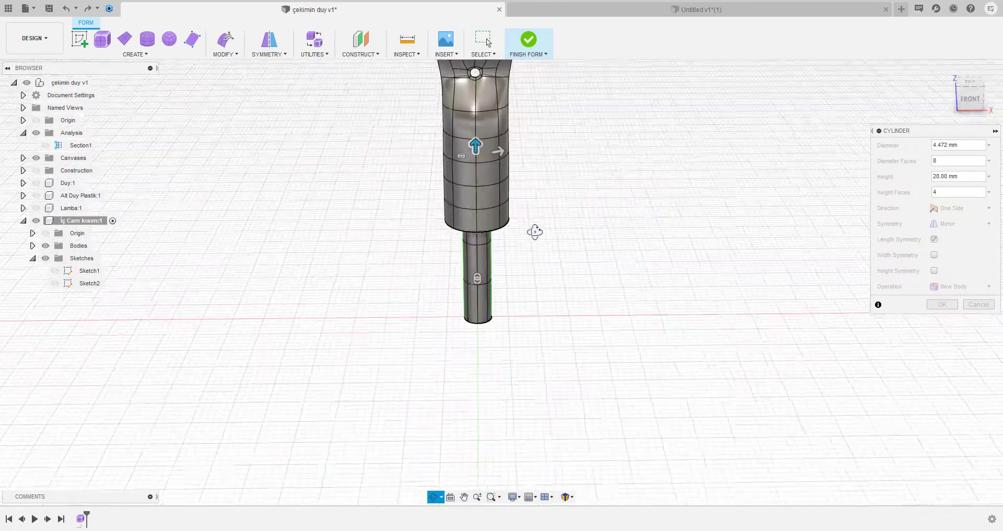
pyautogui.click(885, 148)
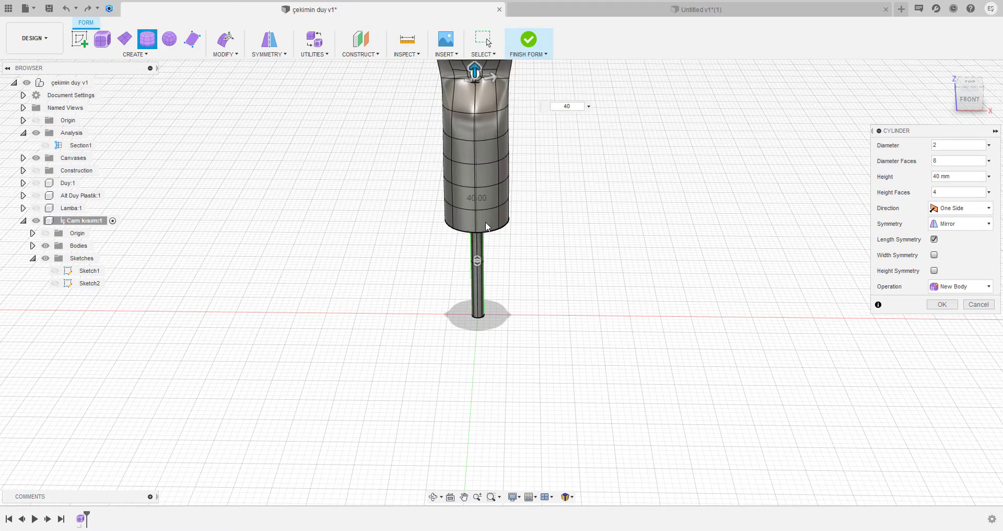
pyautogui.scroll(-2, 486, 226)
# Step: Show the bulb Lamba:1 and orbit to view the rod within it
pyautogui.click(36, 208)
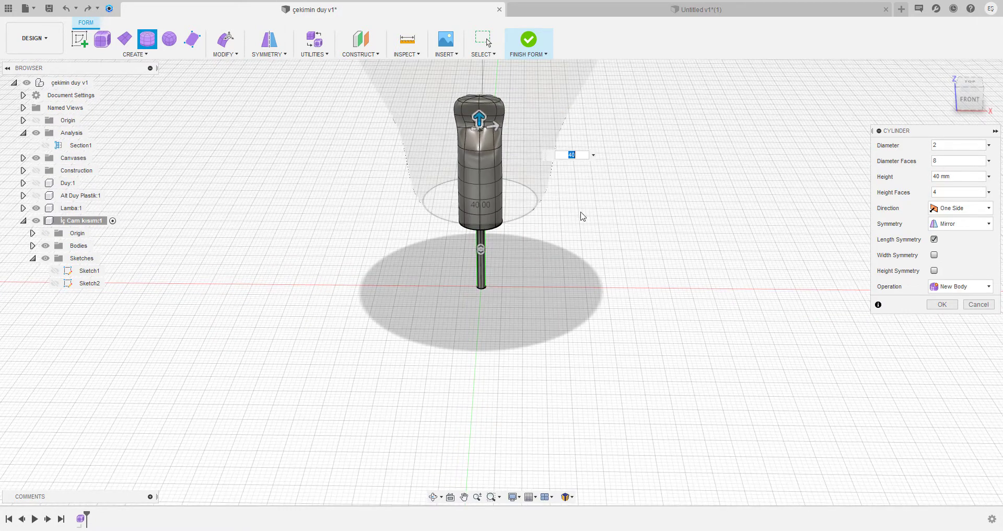
pyautogui.keyDown('shift'); pyautogui.moveTo(583, 217); pyautogui.dragTo(579, 193, button='middle'); pyautogui.keyUp('shift')
pyautogui.write('9')
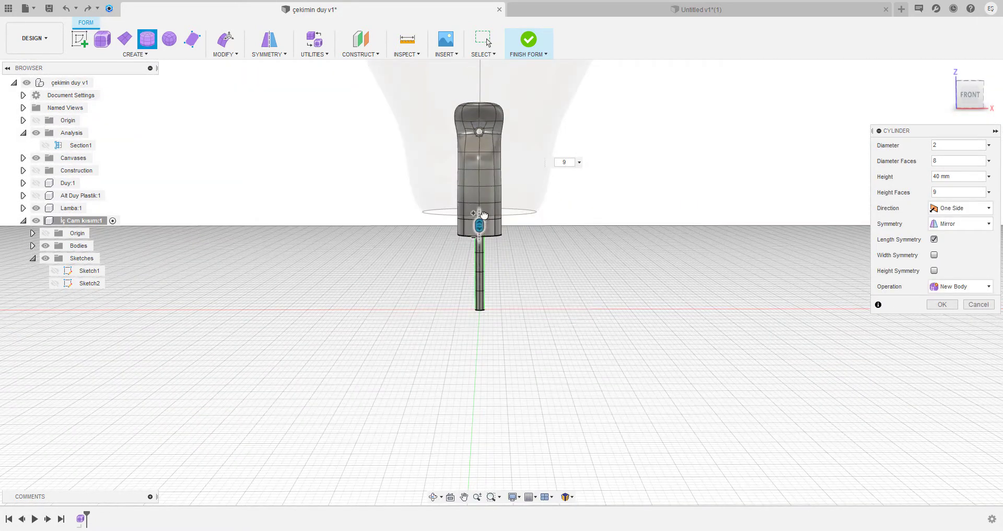
pyautogui.moveTo(483, 213)
pyautogui.keyDown('shift'); pyautogui.mouseDown(button='middle')
pyautogui.moveTo(573, 258)
pyautogui.moveTo(569, 300)
pyautogui.moveTo(672, 267)
pyautogui.mouseUp(button='middle'); pyautogui.keyUp('shift')
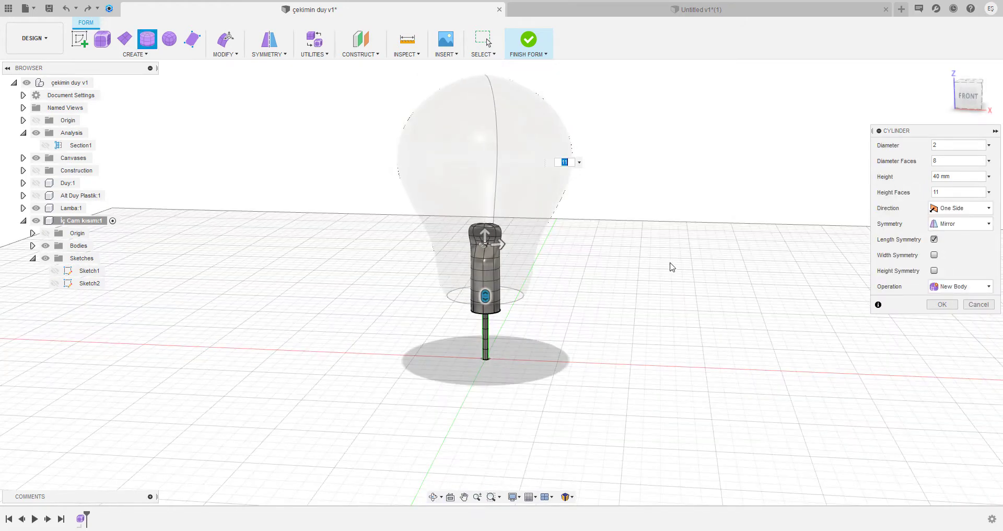
pyautogui.click(225, 53)
# Step: Raise the thin rod 47 mm along Z, then hide Lamba:1 again
pyautogui.click(233, 357)
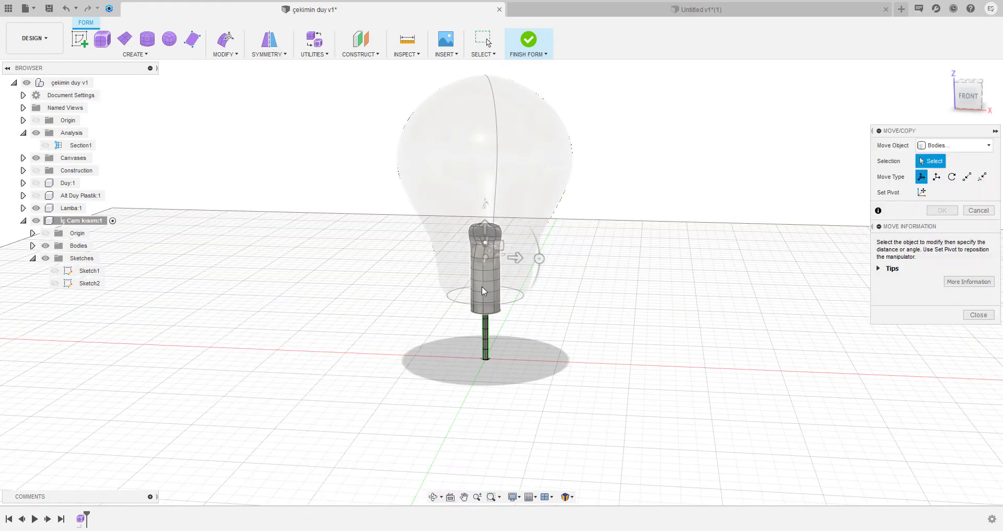
pyautogui.moveTo(810, 152)
pyautogui.keyDown('shift'); pyautogui.mouseDown(button='middle')
pyautogui.moveTo(609, 180)
pyautogui.moveTo(488, 312)
pyautogui.mouseUp(button='middle'); pyautogui.keyUp('shift')
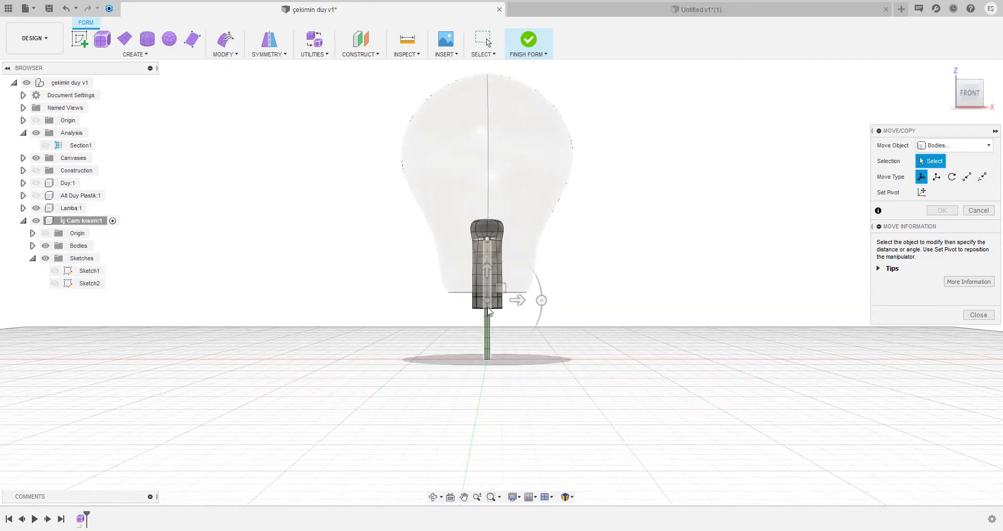
pyautogui.click(486, 328)
pyautogui.scroll(3, 486, 328)
pyautogui.moveTo(448, 175); pyautogui.dragTo(448, 162)
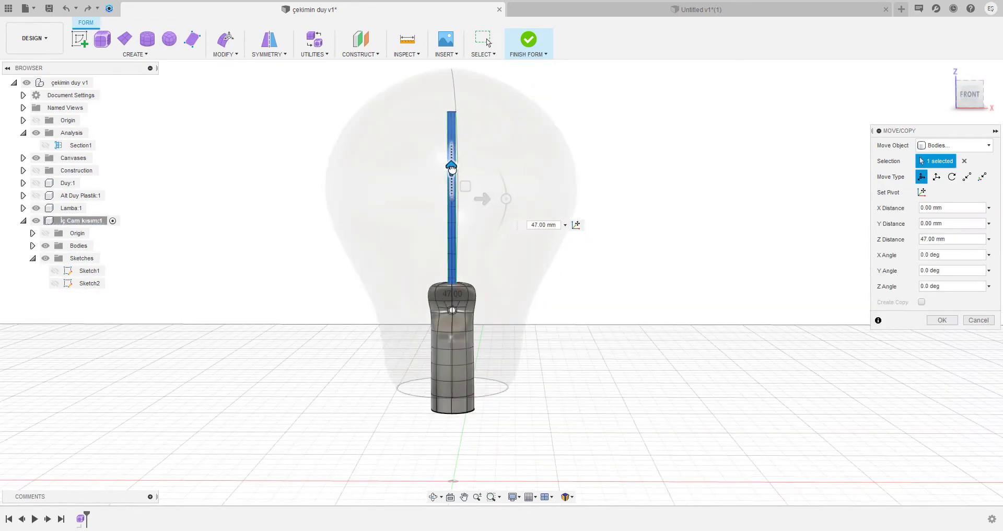
pyautogui.moveTo(838, 274)
pyautogui.keyDown('shift'); pyautogui.mouseDown(button='middle')
pyautogui.moveTo(653, 277)
pyautogui.moveTo(666, 262)
pyautogui.mouseUp(button='middle'); pyautogui.keyUp('shift')
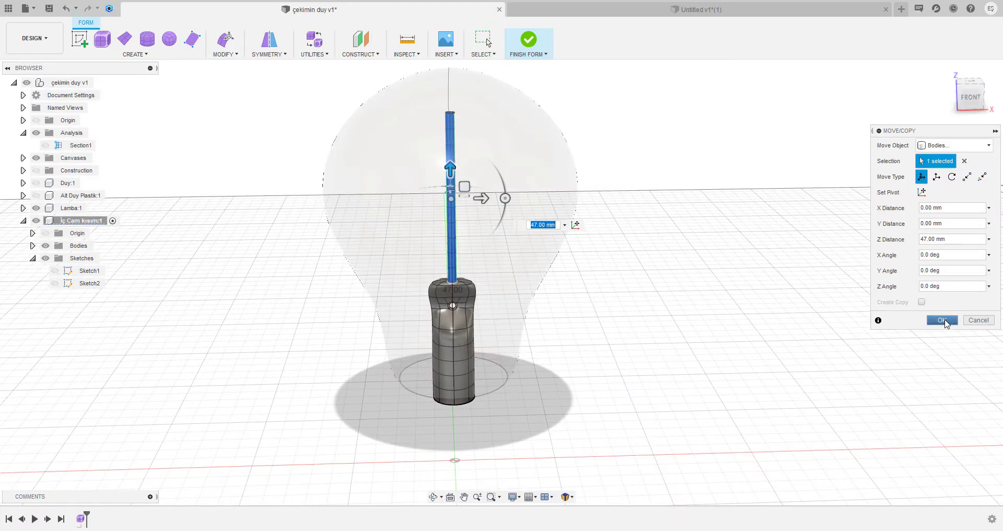
pyautogui.click(944, 320)
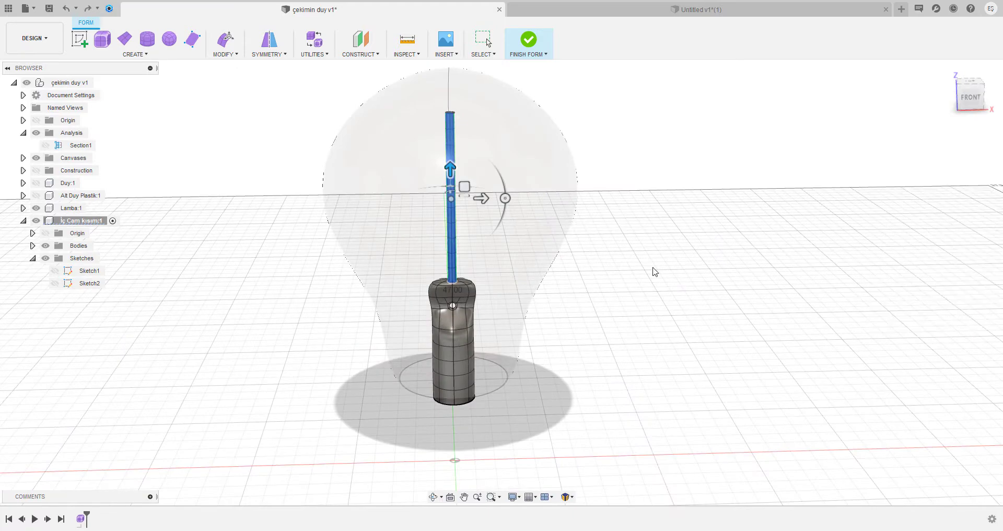
pyautogui.click(35, 208)
pyautogui.keyDown('shift'); pyautogui.moveTo(480, 185); pyautogui.dragTo(477, 219, button='middle'); pyautogui.keyUp('shift')
pyautogui.scroll(5, 527, 278)
# Step: Create Plane1 offset from XY up to the rod's top vertex and shrink its display
pyautogui.scroll(4, 441, 194)
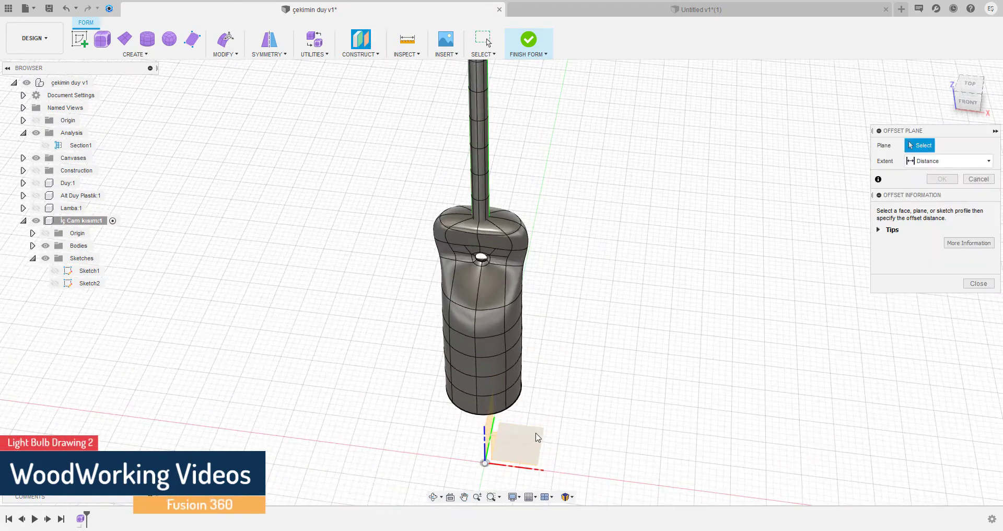
pyautogui.click(538, 437)
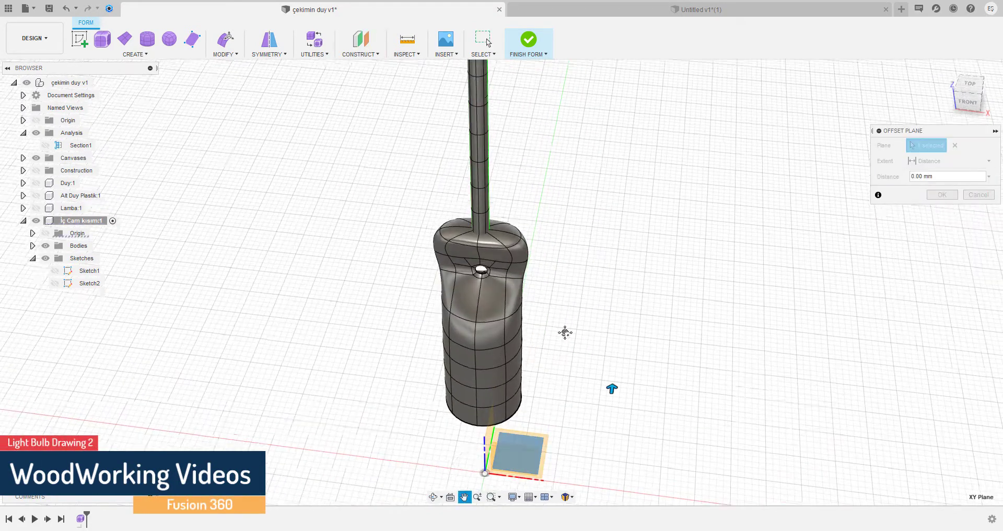
pyautogui.scroll(4, 577, 240)
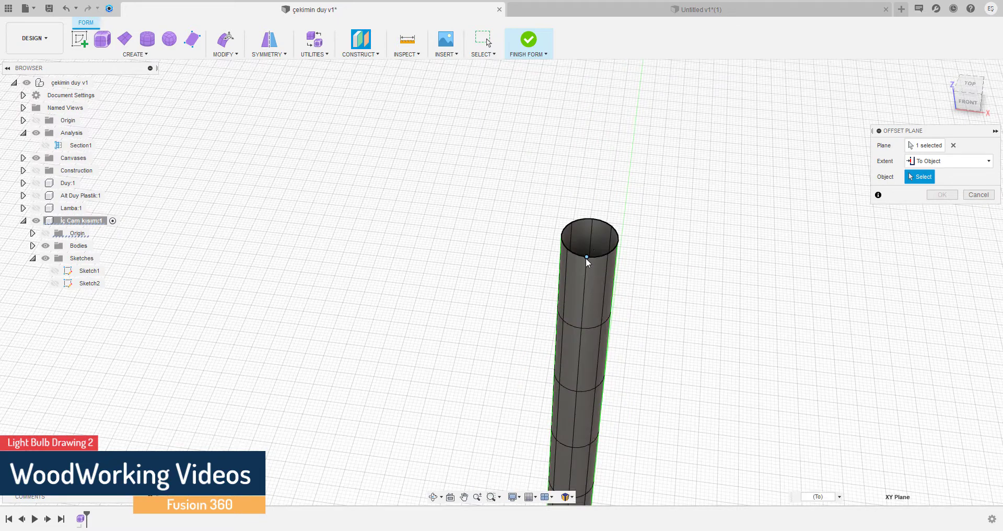
pyautogui.click(586, 257)
pyautogui.scroll(-5, 593, 240)
pyautogui.click(942, 210)
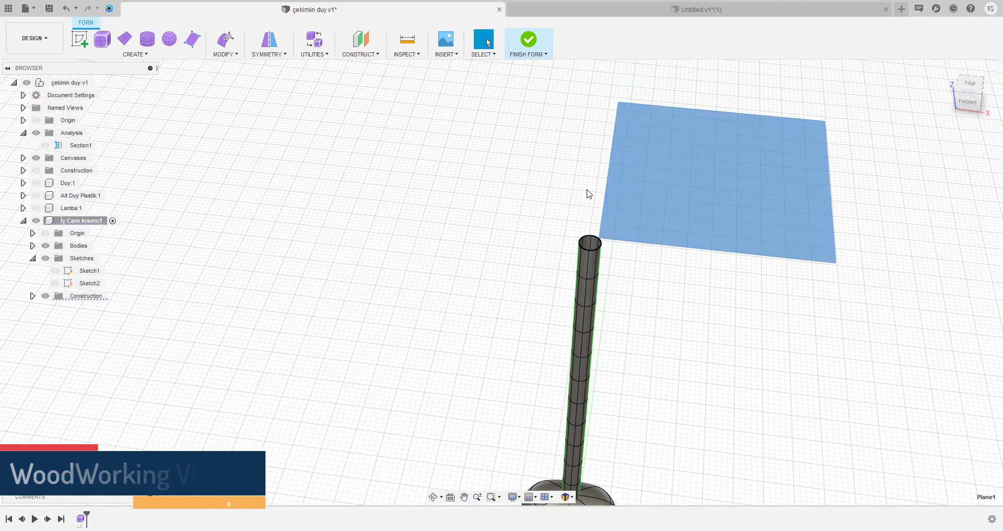
pyautogui.moveTo(660, 295)
pyautogui.mouseDown()
pyautogui.moveTo(670, 230)
pyautogui.moveTo(605, 105)
pyautogui.moveTo(592, 190)
pyautogui.mouseUp()
pyautogui.moveTo(960, 110)
pyautogui.keyDown('shift'); pyautogui.mouseDown(button='middle')
pyautogui.moveTo(692, 138)
pyautogui.moveTo(653, 251)
pyautogui.moveTo(573, 108)
pyautogui.mouseUp(button='middle'); pyautogui.keyUp('shift')
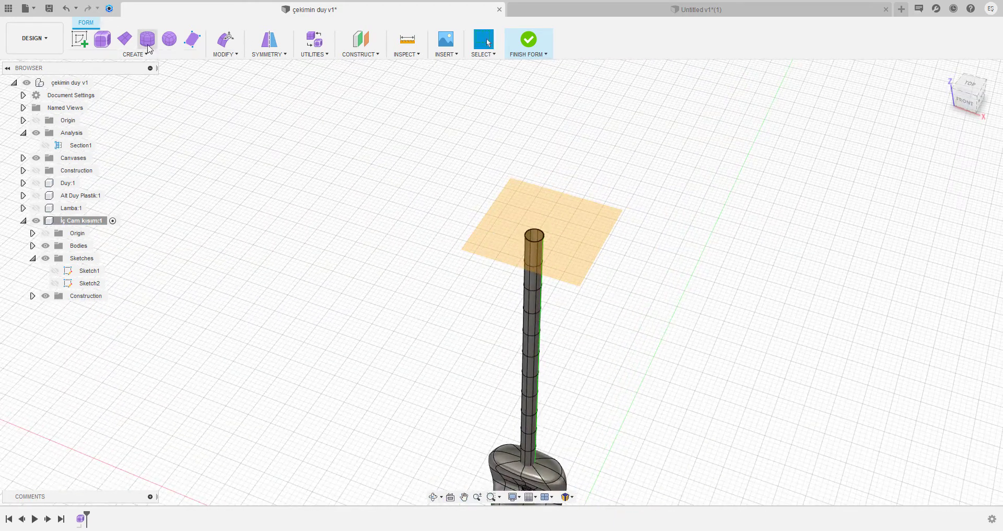
# Step: Create a 3 mm-diameter, 1.5 mm-tall form cylinder on Plane1 with Symmetry None
pyautogui.click(147, 38)
pyautogui.scroll(4, 534, 246)
pyautogui.click(534, 246)
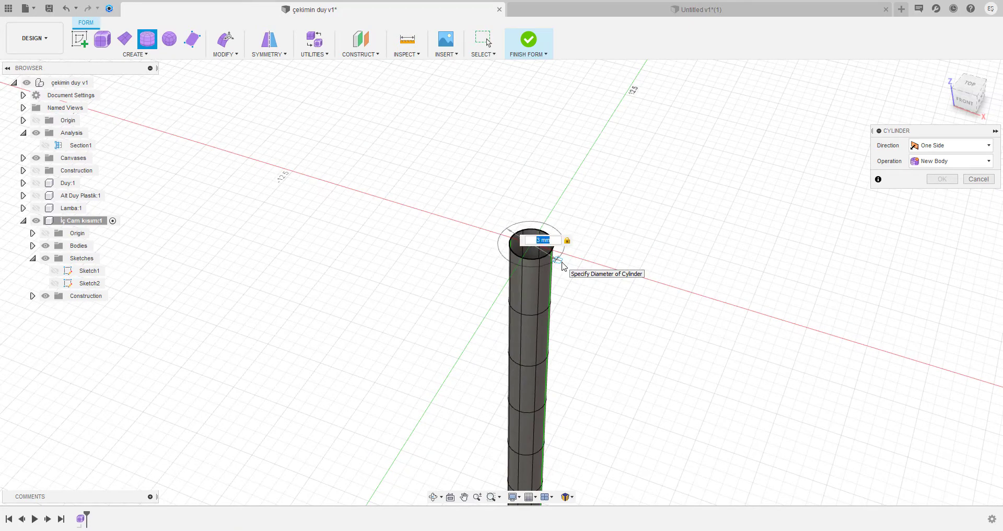
pyautogui.press('Return')
pyautogui.click(960, 104)
pyautogui.moveTo(576, 259)
pyautogui.keyDown('shift'); pyautogui.mouseDown(button='middle')
pyautogui.moveTo(599, 249)
pyautogui.moveTo(558, 289)
pyautogui.mouseUp(button='middle'); pyautogui.keyUp('shift')
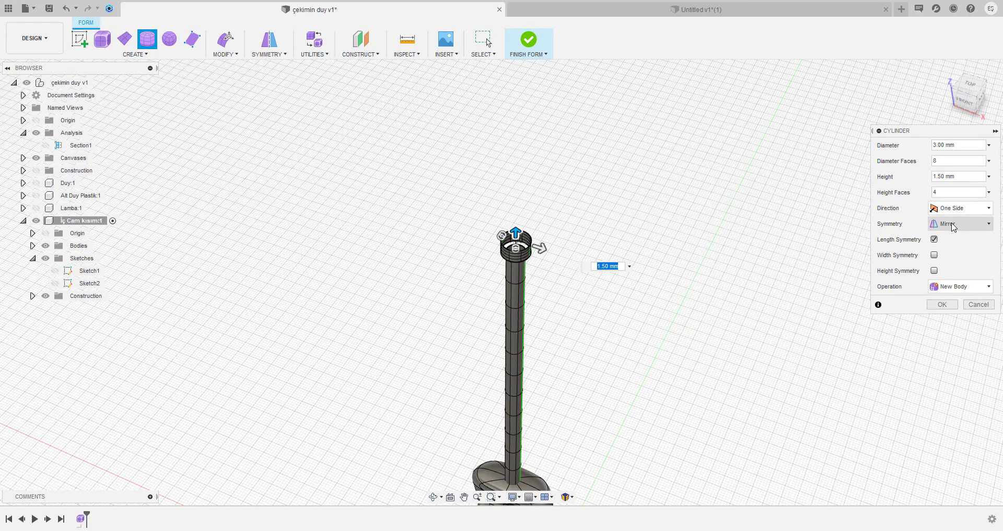
pyautogui.click(945, 238)
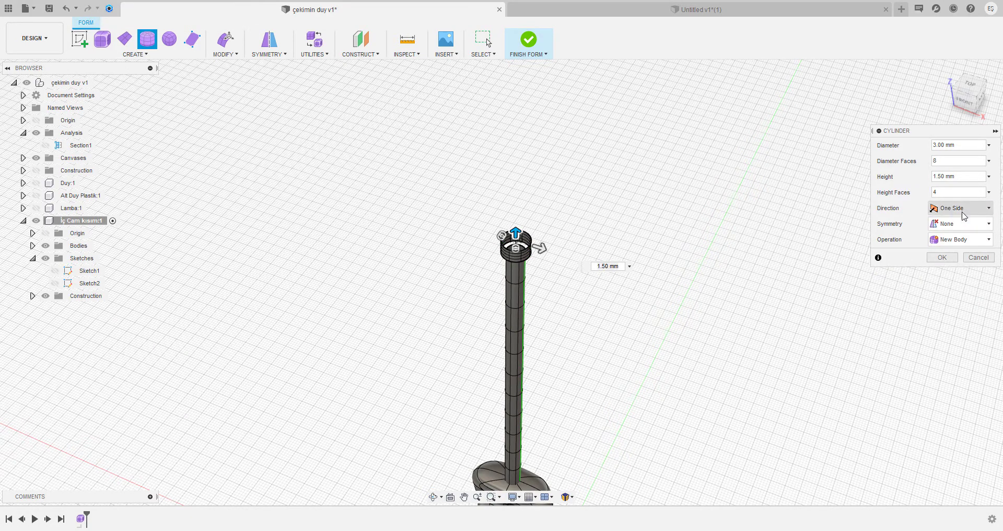
pyautogui.click(952, 250)
pyautogui.click(943, 303)
# Step: Fill the cylinder's open top edge to cap it
pyautogui.scroll(3, 561, 245)
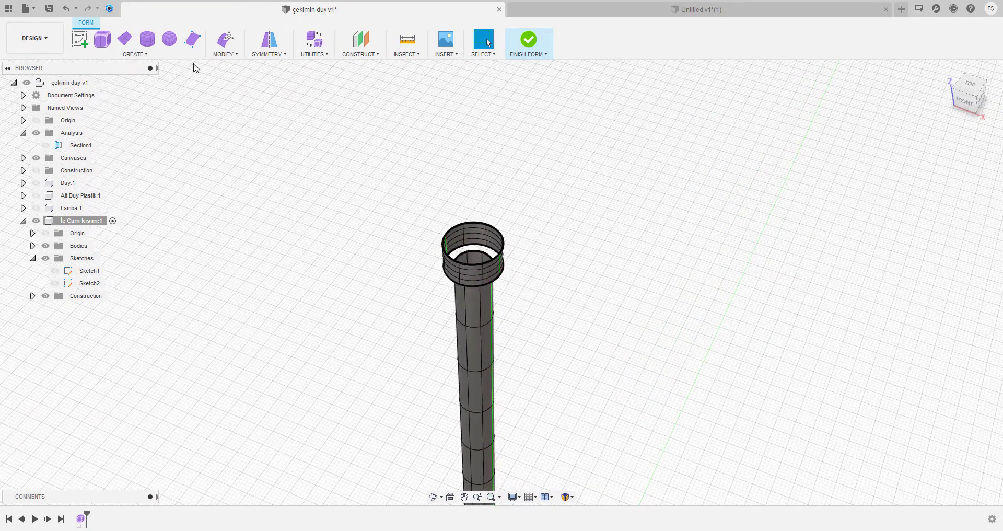
pyautogui.click(199, 54)
pyautogui.click(235, 153)
pyautogui.scroll(2, 529, 193)
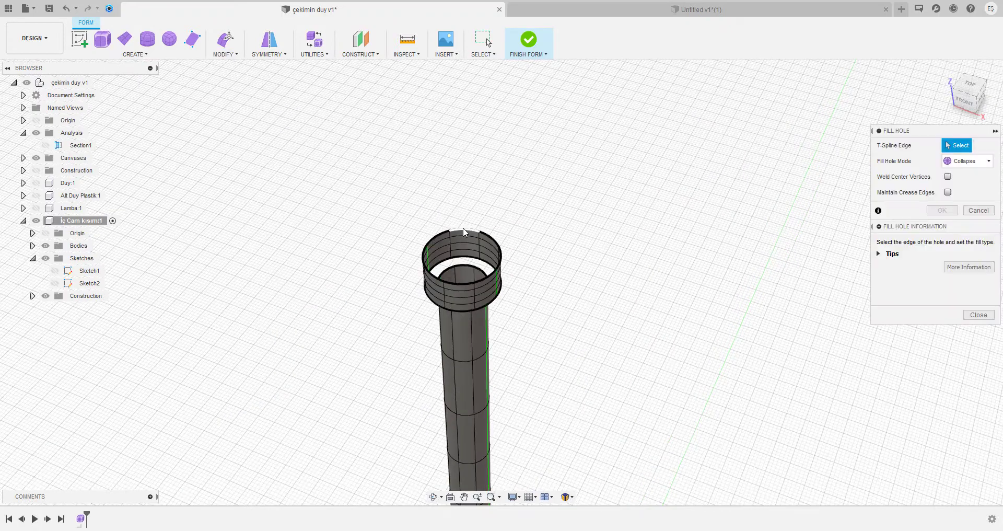
pyautogui.click(464, 235)
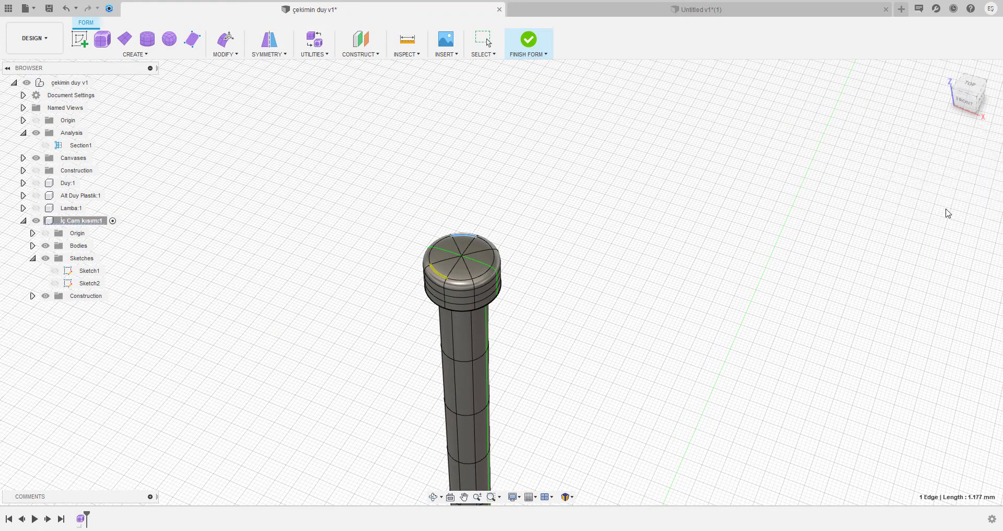
pyautogui.press('Escape')
pyautogui.scroll(-3, 592, 260)
pyautogui.scroll(-2, 585, 264)
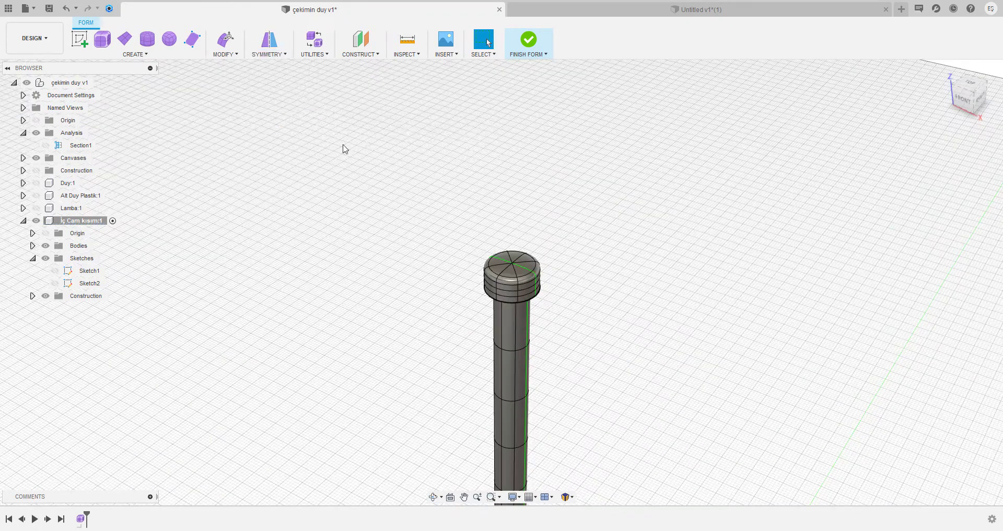
# Step: Clear symmetry on the cap body
pyautogui.click(515, 287)
pyautogui.click(942, 163)
pyautogui.click(269, 53)
pyautogui.click(282, 111)
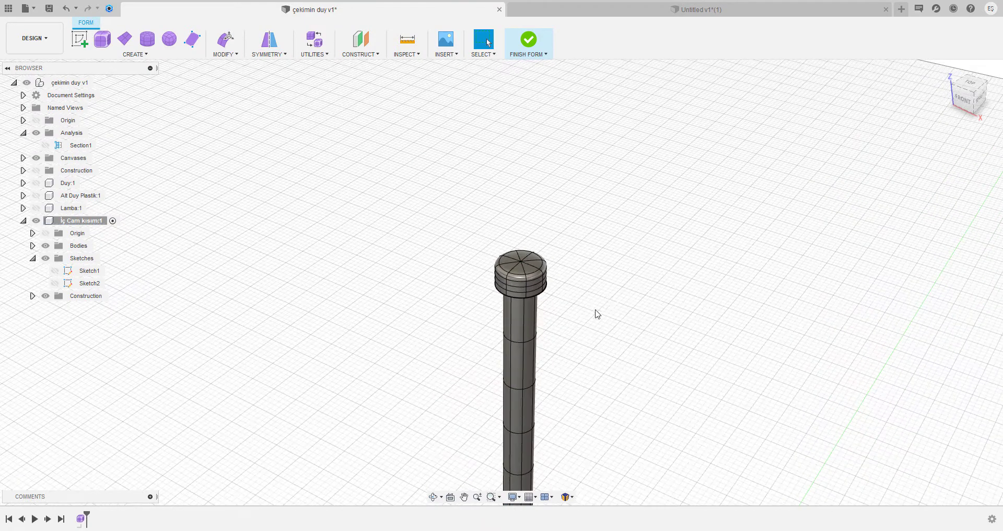
# Step: Bridge the cap's lower edge to the rod's top edge
pyautogui.click(225, 53)
pyautogui.click(236, 135)
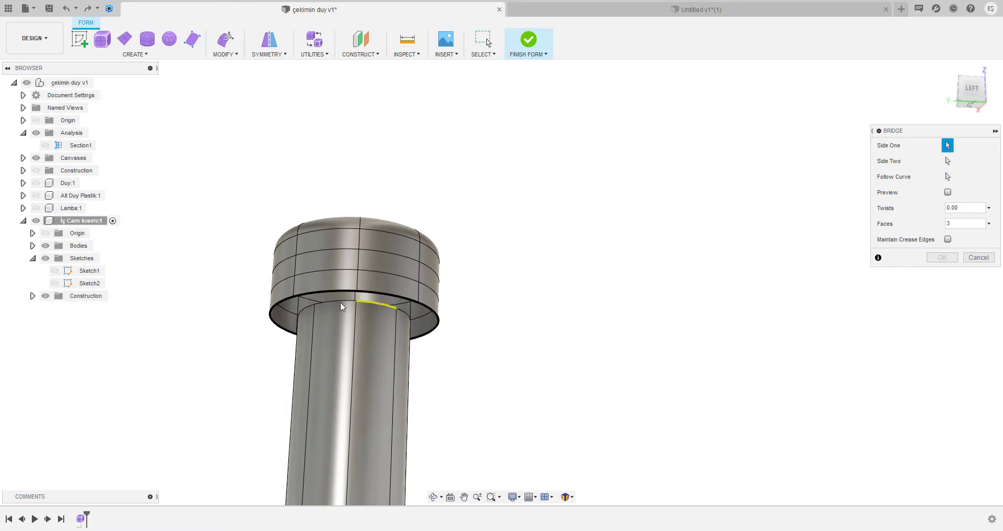
pyautogui.click(376, 293)
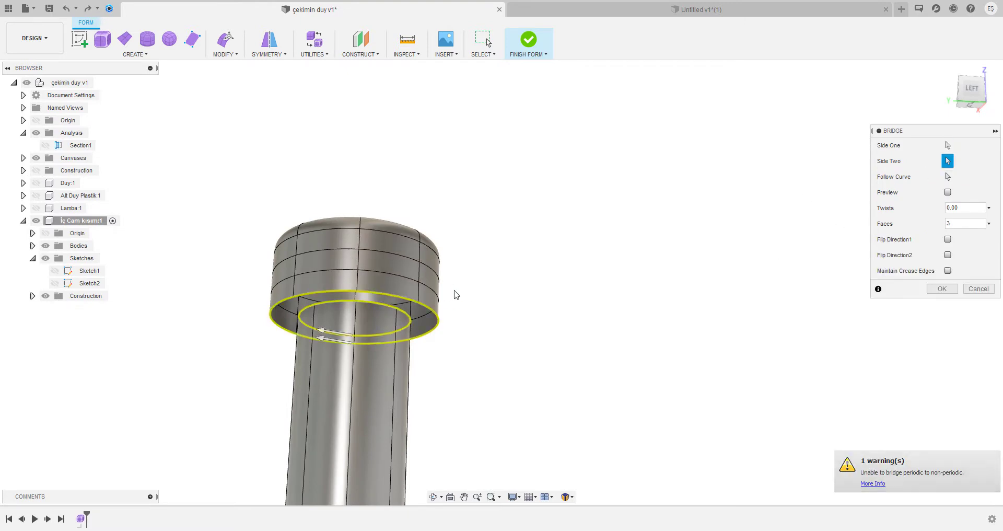
pyautogui.press('Return')
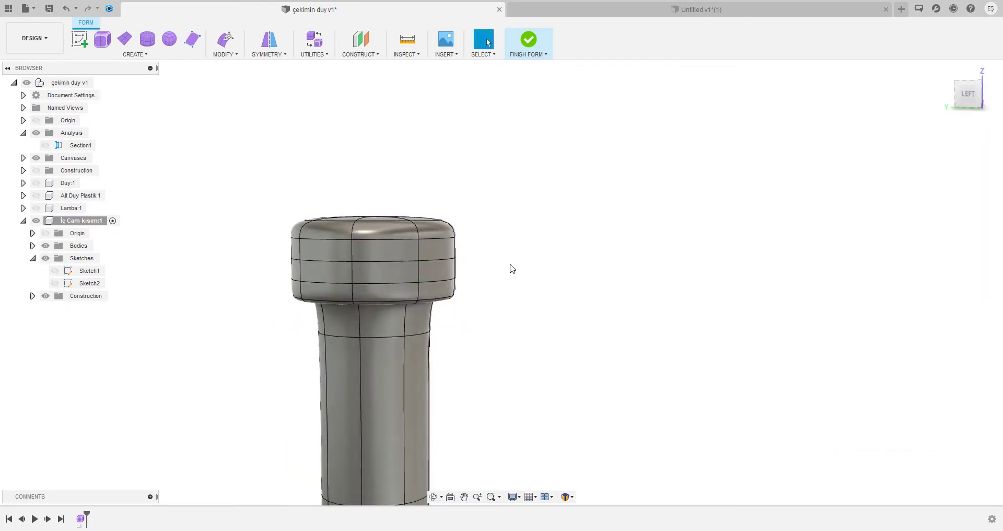
pyautogui.press('F6')
pyautogui.scroll(-4, 405, 188)
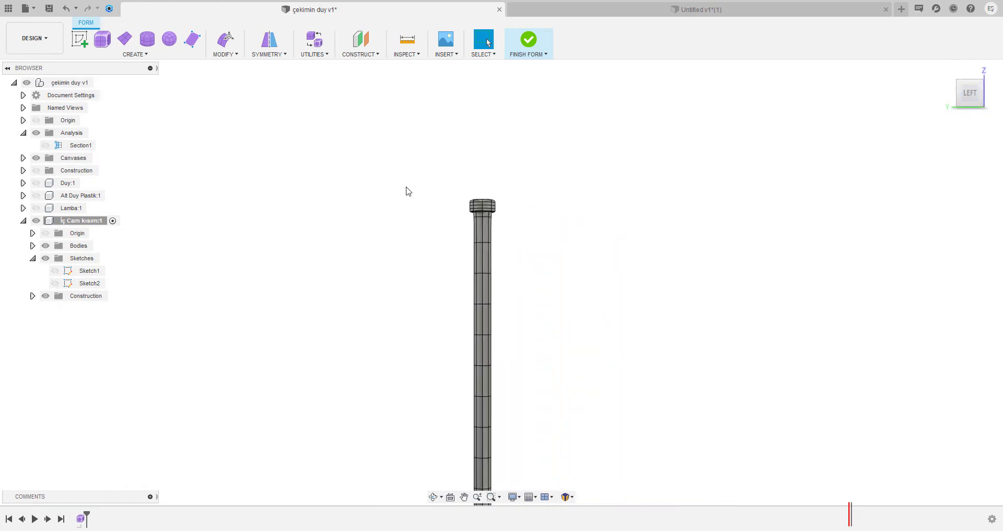
pyautogui.moveTo(405, 188)
pyautogui.keyDown('shift'); pyautogui.mouseDown(button='middle')
pyautogui.moveTo(470, 300)
pyautogui.moveTo(828, 191)
pyautogui.mouseUp(button='middle'); pyautogui.keyUp('shift')
pyautogui.click(980, 94)
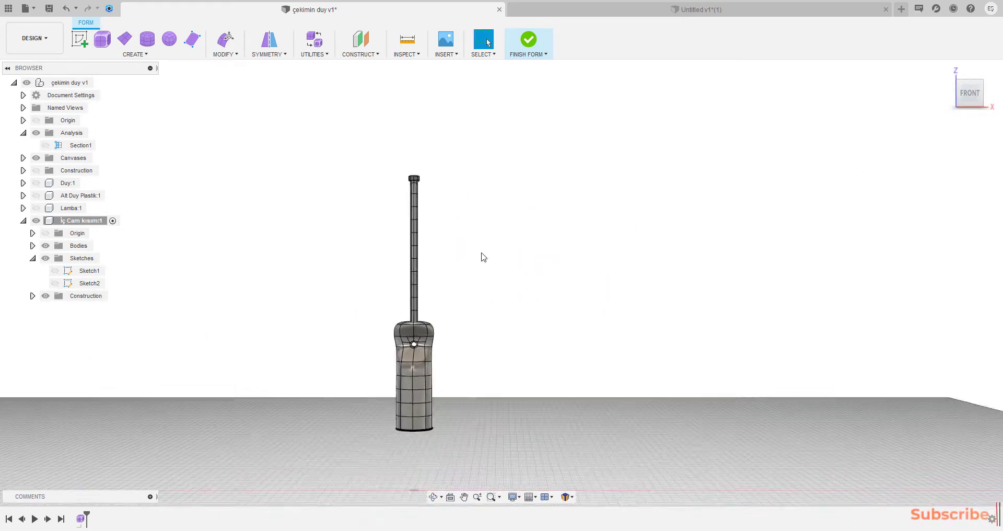
pyautogui.click(36, 208)
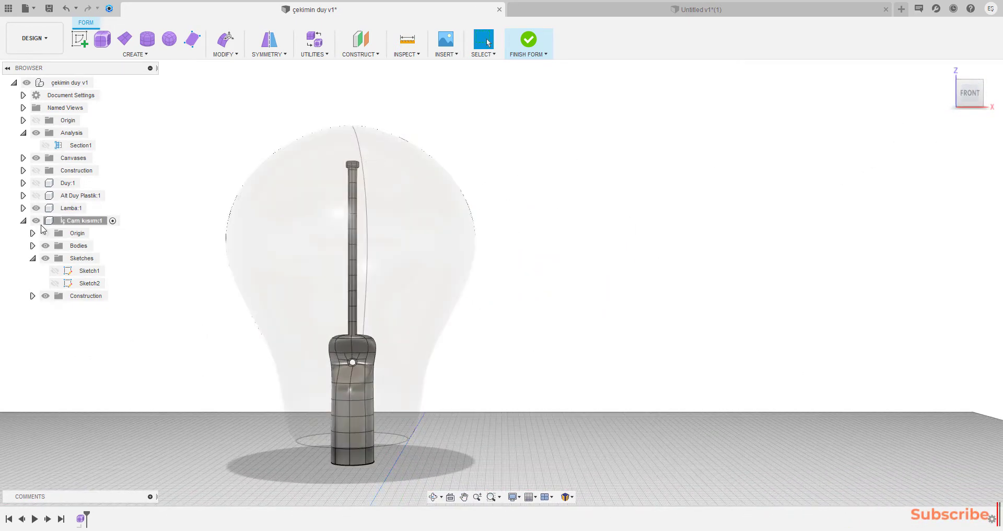
pyautogui.click(36, 195)
pyautogui.click(36, 183)
pyautogui.moveTo(471, 243)
pyautogui.keyDown('shift'); pyautogui.mouseDown(button='middle')
pyautogui.moveTo(555, 307)
pyautogui.moveTo(540, 309)
pyautogui.mouseUp(button='middle'); pyautogui.keyUp('shift')
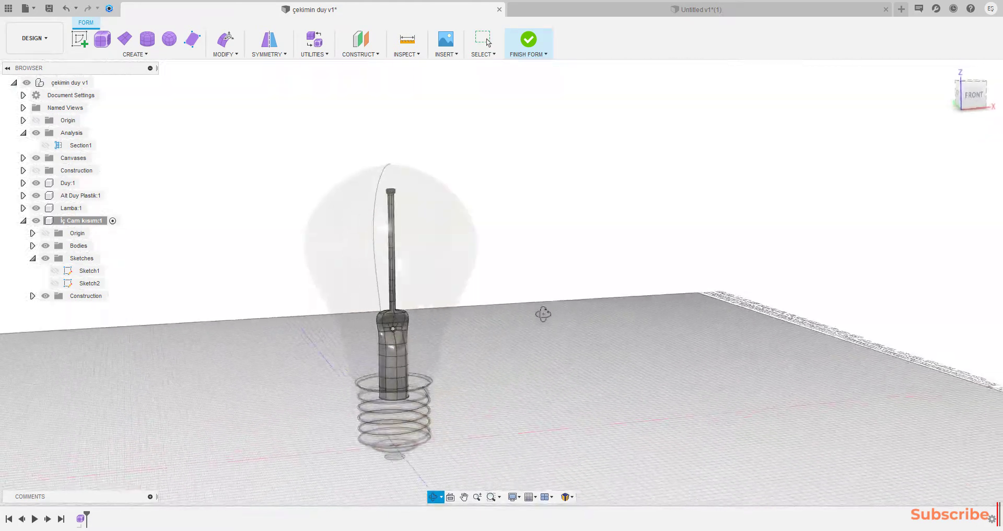
pyautogui.click(45, 246)
pyautogui.click(45, 258)
pyautogui.click(36, 208)
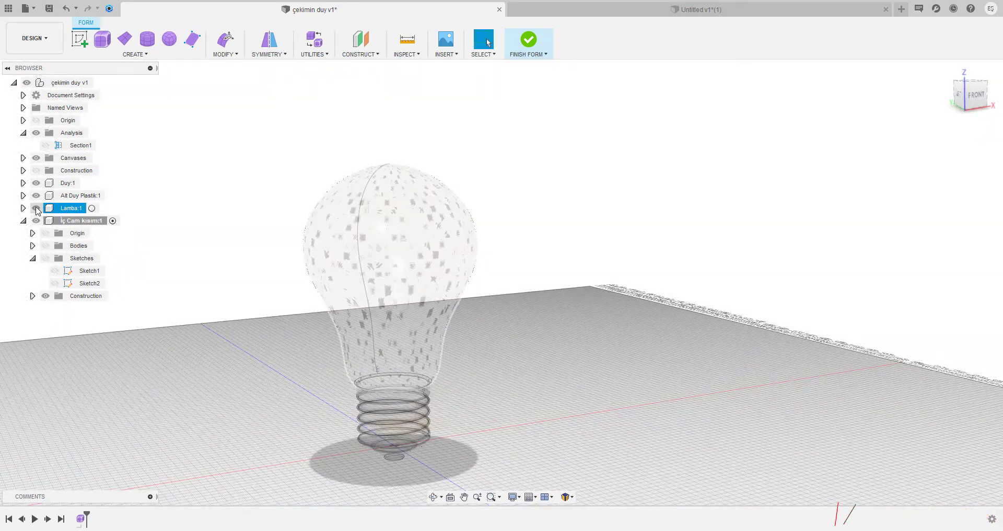
pyautogui.click(36, 196)
pyautogui.click(35, 183)
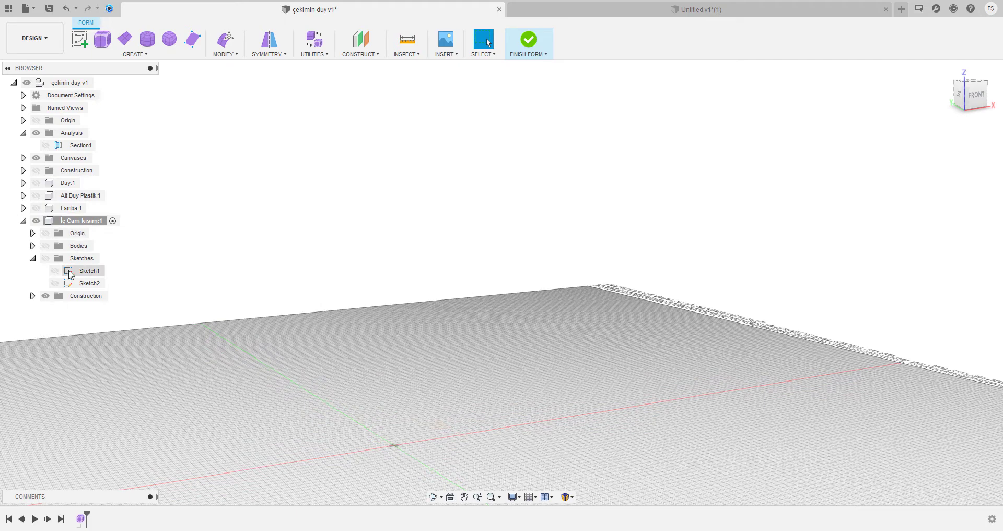
pyautogui.click(46, 245)
pyautogui.scroll(3, 484, 257)
pyautogui.scroll(2, 576, 235)
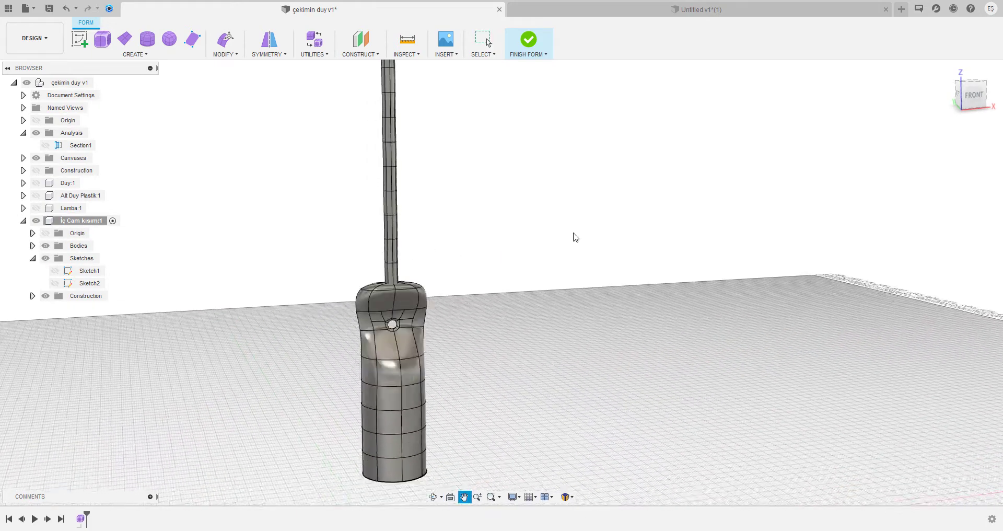
pyautogui.click(970, 94)
pyautogui.moveTo(521, 298); pyautogui.dragTo(473, 212)
pyautogui.press('Escape')
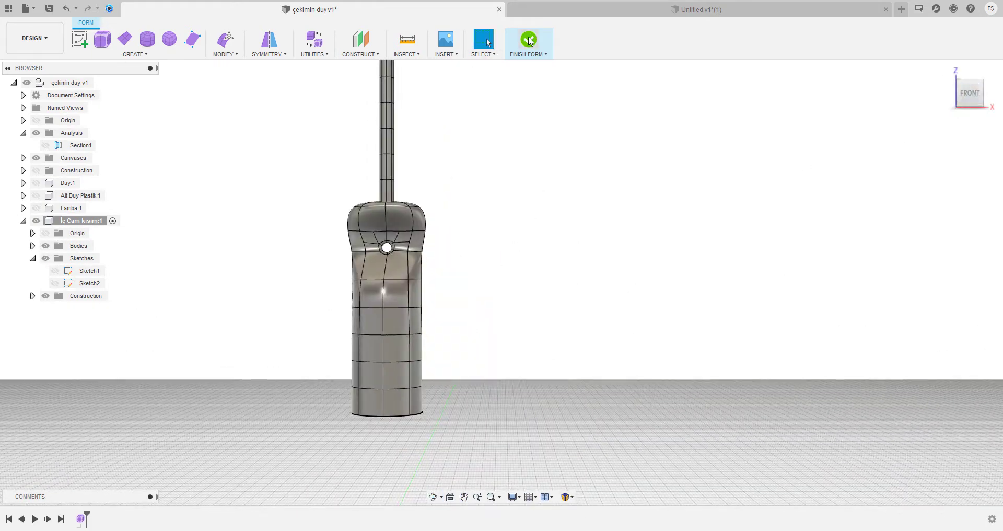
pyautogui.click(529, 41)
# Step: Start a new sketch on the front origin plane
pyautogui.click(79, 39)
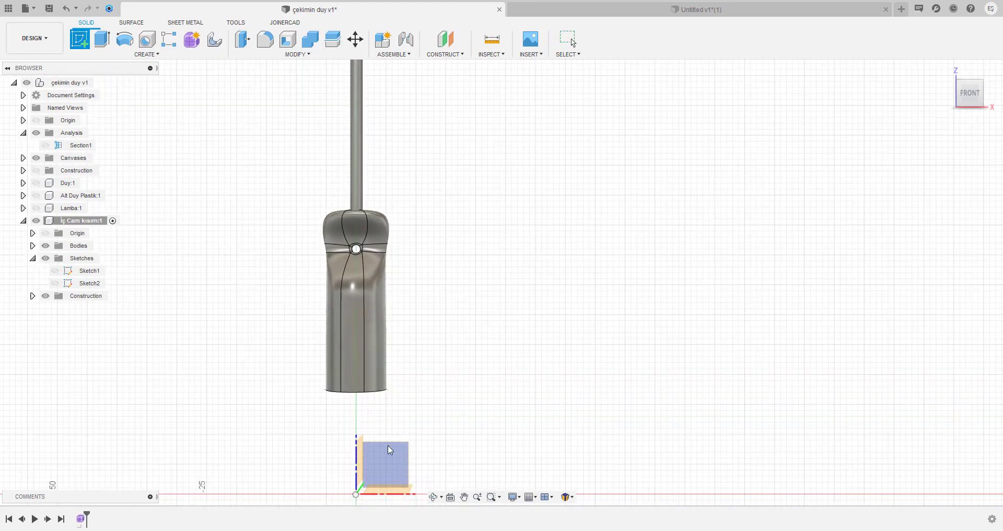
pyautogui.click(390, 450)
pyautogui.scroll(3, 336, 395)
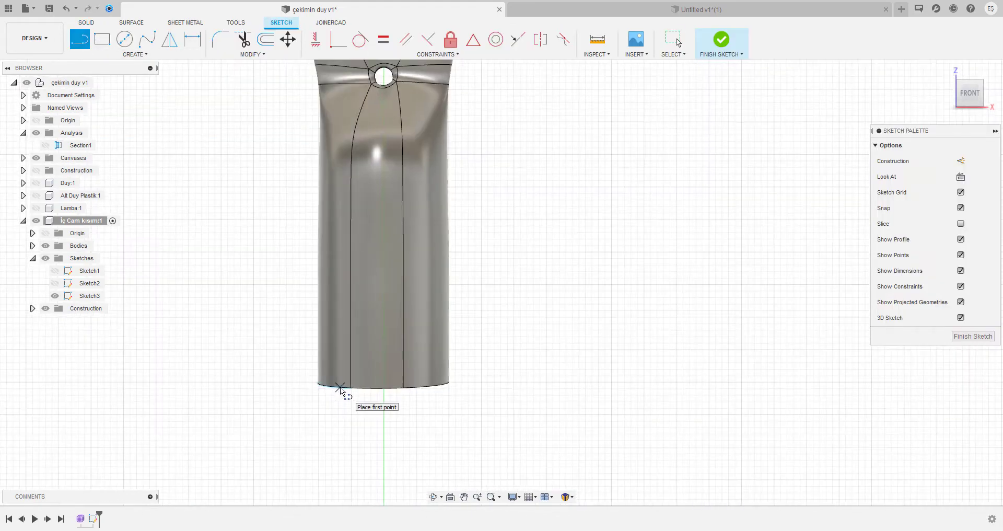
pyautogui.hotkey('ctrl', 'z')
pyautogui.keyDown('shift'); pyautogui.moveTo(381, 417); pyautogui.dragTo(492, 343, button='middle'); pyautogui.keyUp('shift')
pyautogui.click(432, 368)
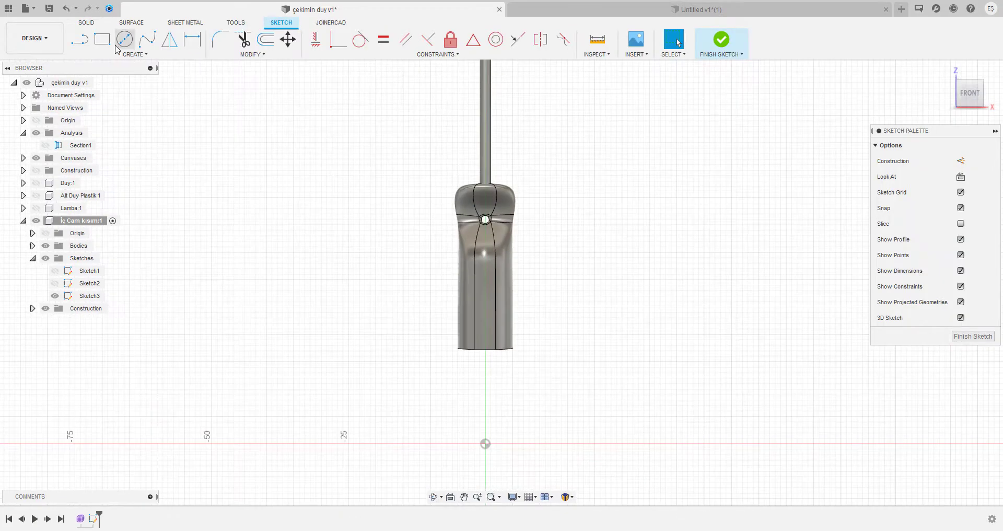
# Step: Draw a vertical line from the origin and an angled outward segment, filleting the corner R1.00
pyautogui.press('l')
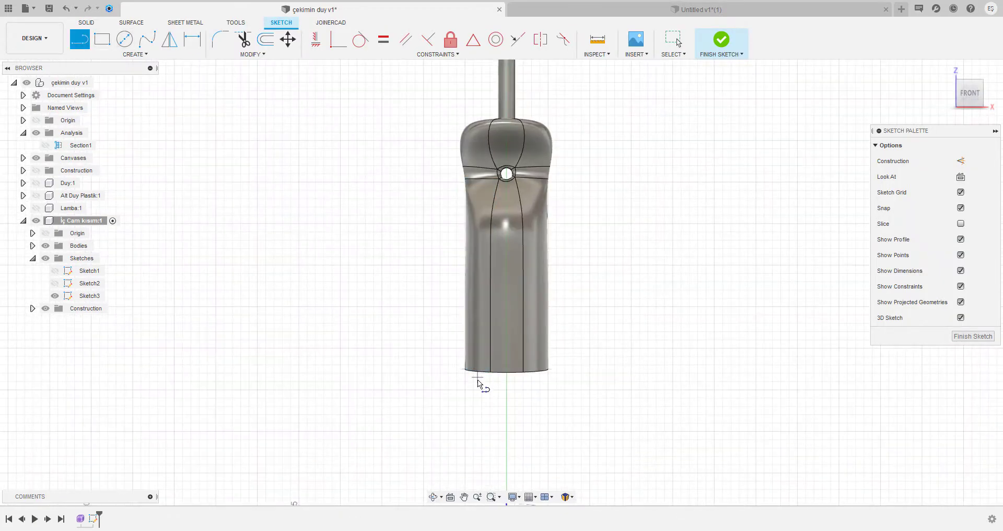
pyautogui.click(481, 382)
pyautogui.click(481, 98)
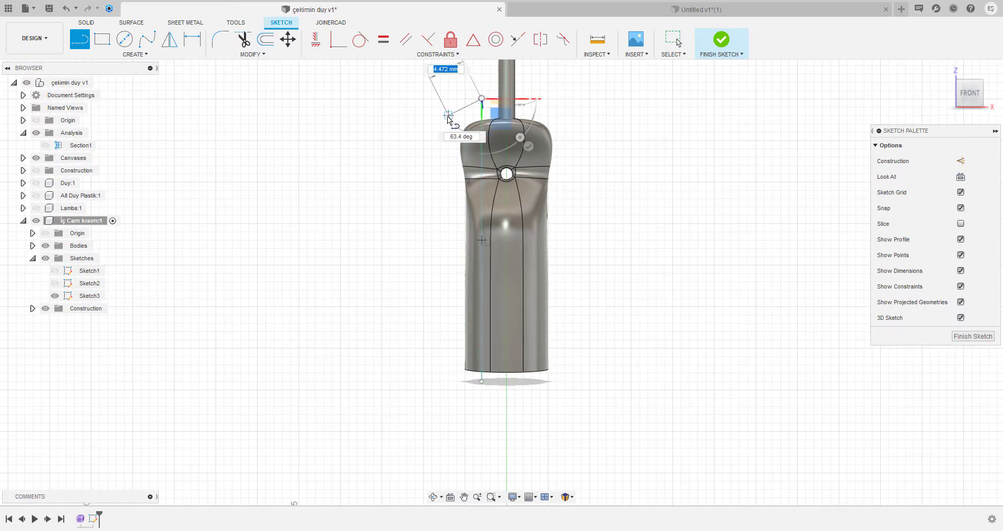
pyautogui.click(440, 115)
pyautogui.press('Escape')
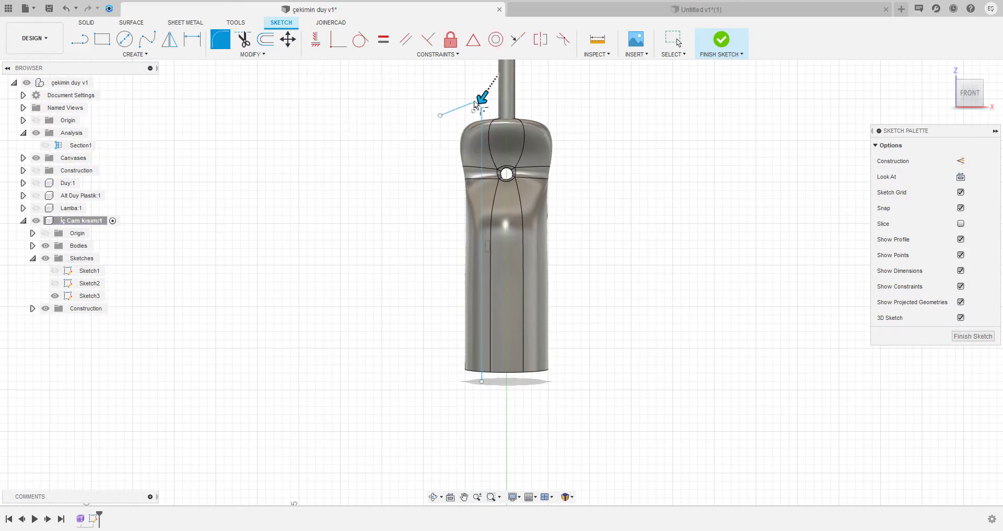
pyautogui.click(475, 104)
pyautogui.scroll(3, 474, 105)
# Step: Move the wire path's sketch point 1.00 mm in Y
pyautogui.press('Return')
pyautogui.press('m')
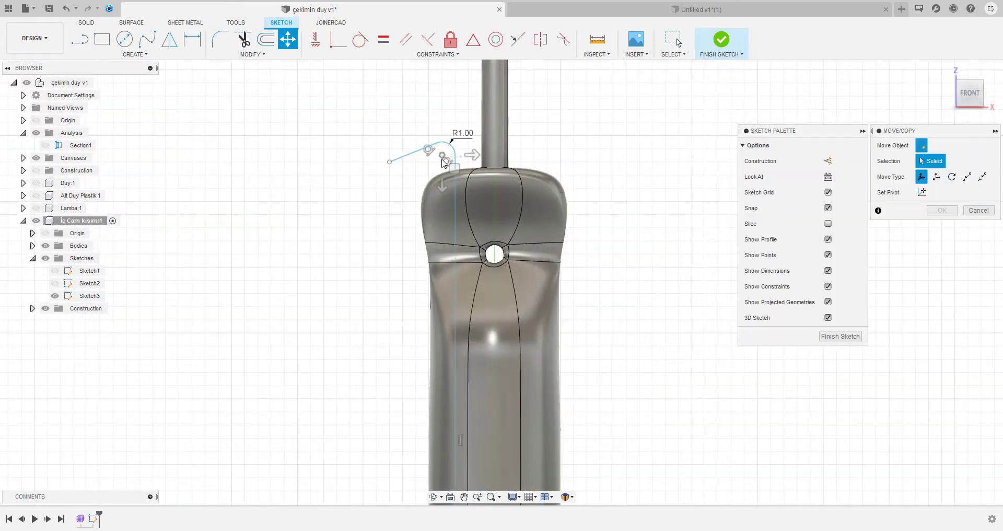
pyautogui.click(443, 180)
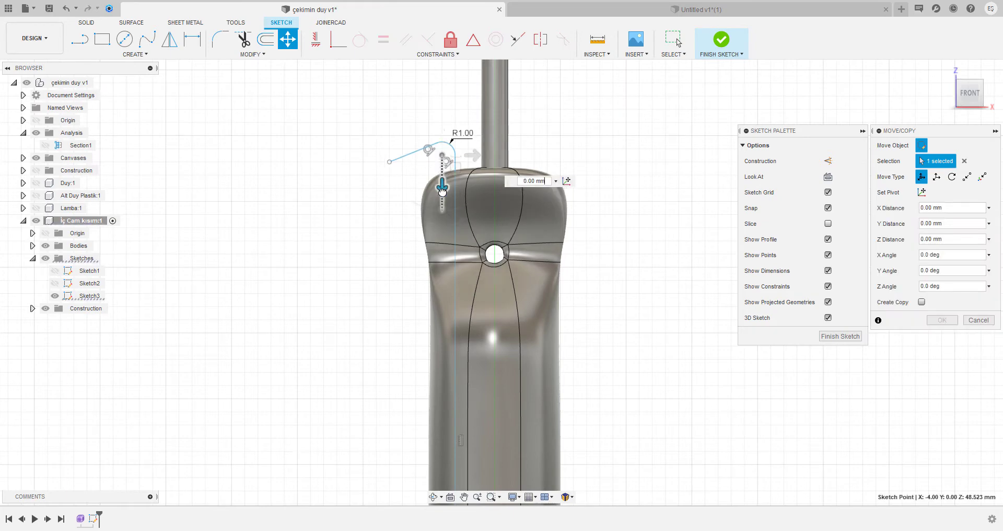
pyautogui.moveTo(442, 191); pyautogui.dragTo(442, 199)
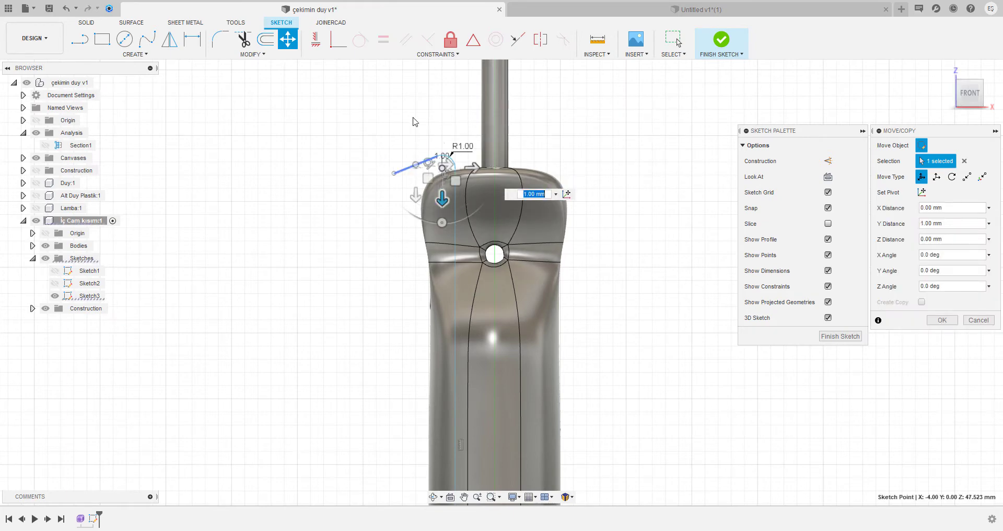
pyautogui.press('Return')
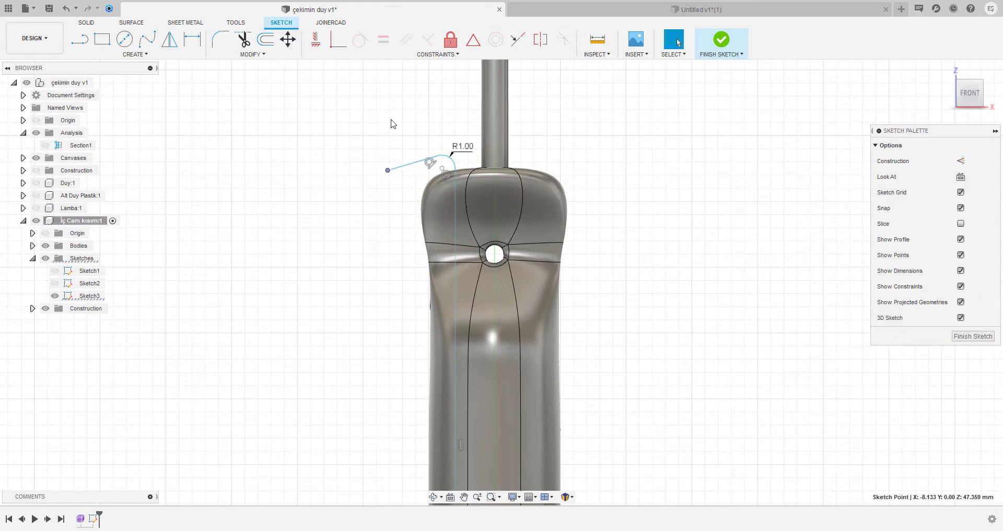
pyautogui.keyDown('shift'); pyautogui.moveTo(392, 123); pyautogui.dragTo(677, 131, button='middle'); pyautogui.keyUp('shift')
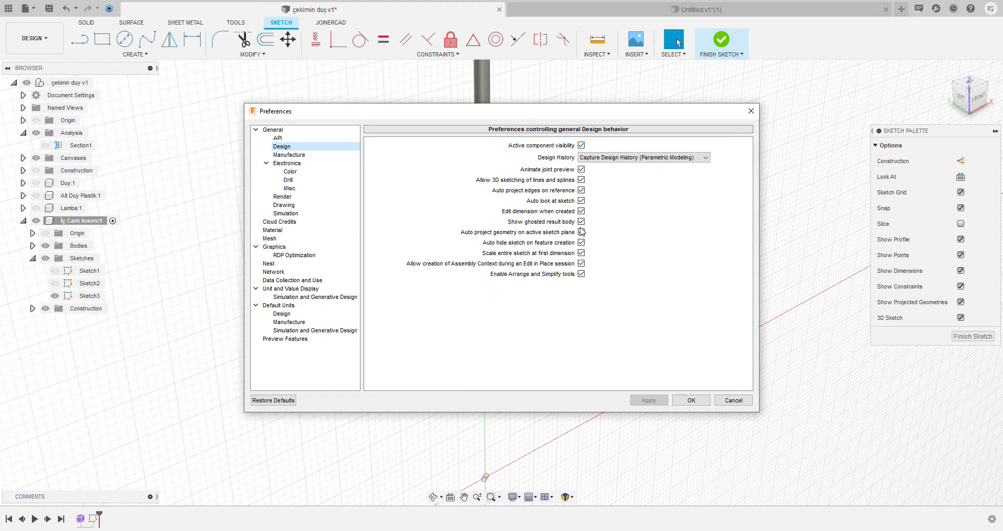
# Step: Draw a 0.5 diameter circle as the wire profile and finish the sketch
pyautogui.click(691, 399)
pyautogui.press('c')
pyautogui.scroll(5, 407, 167)
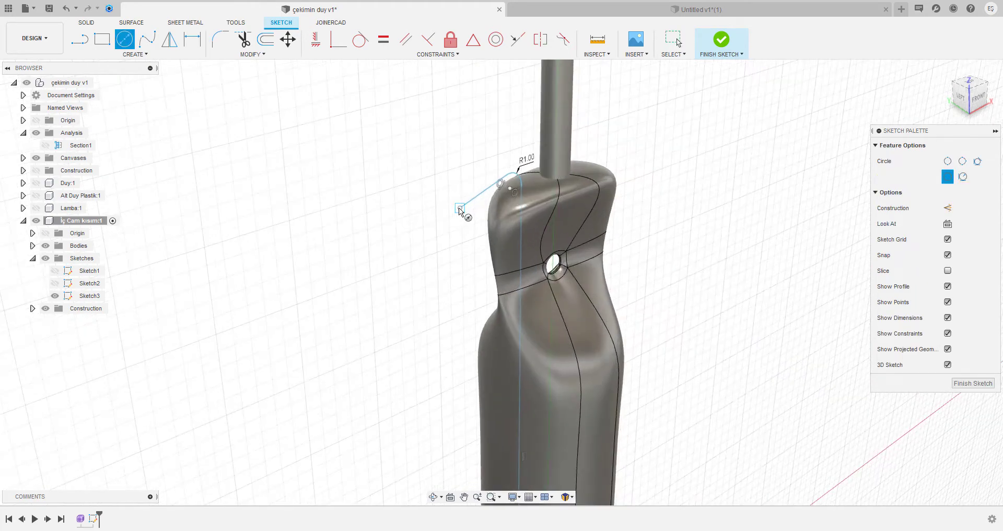
pyautogui.write('0.5')
pyautogui.press('Tab')
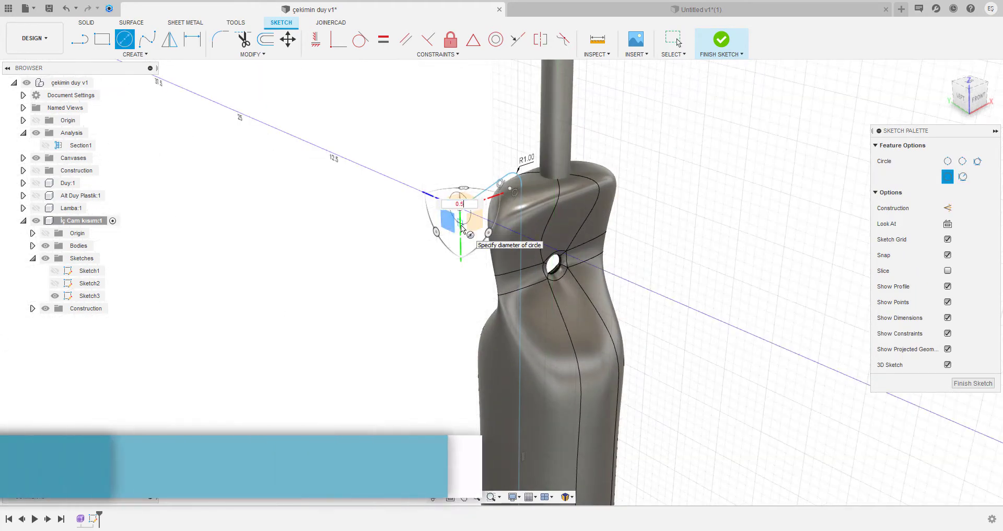
pyautogui.press('Return')
pyautogui.click(738, 47)
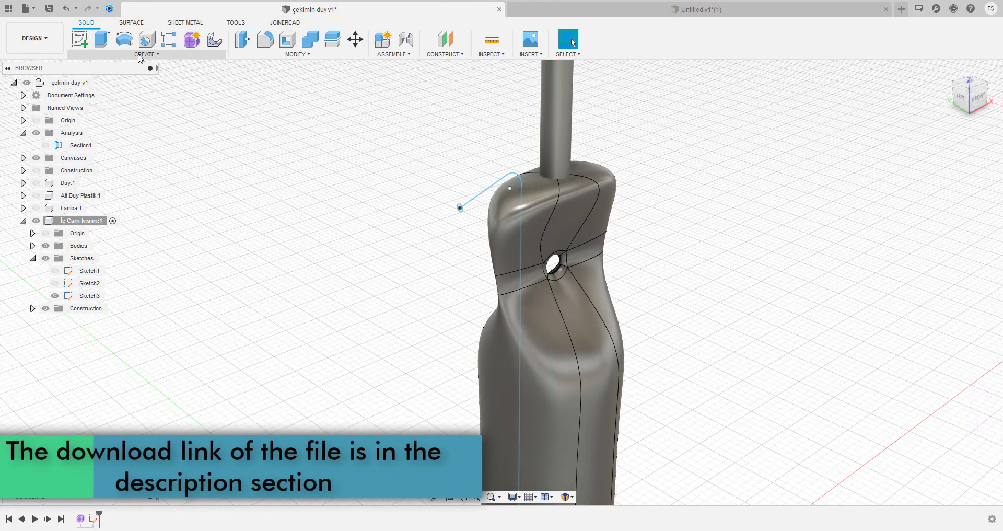
# Step: Sweep the circle along the bent line path to create the wire body
pyautogui.click(147, 54)
pyautogui.click(100, 133)
pyautogui.scroll(5, 474, 217)
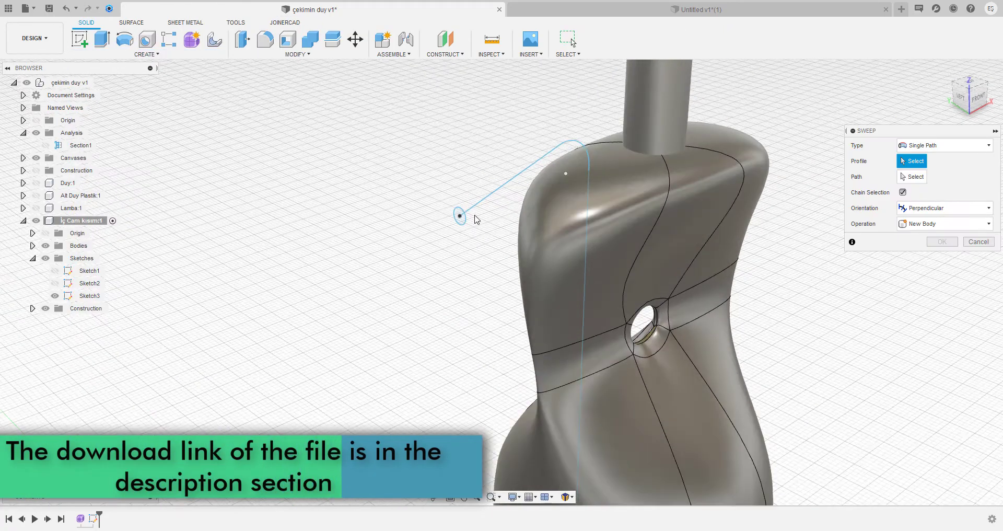
pyautogui.click(548, 151)
pyautogui.scroll(-5, 359, 134)
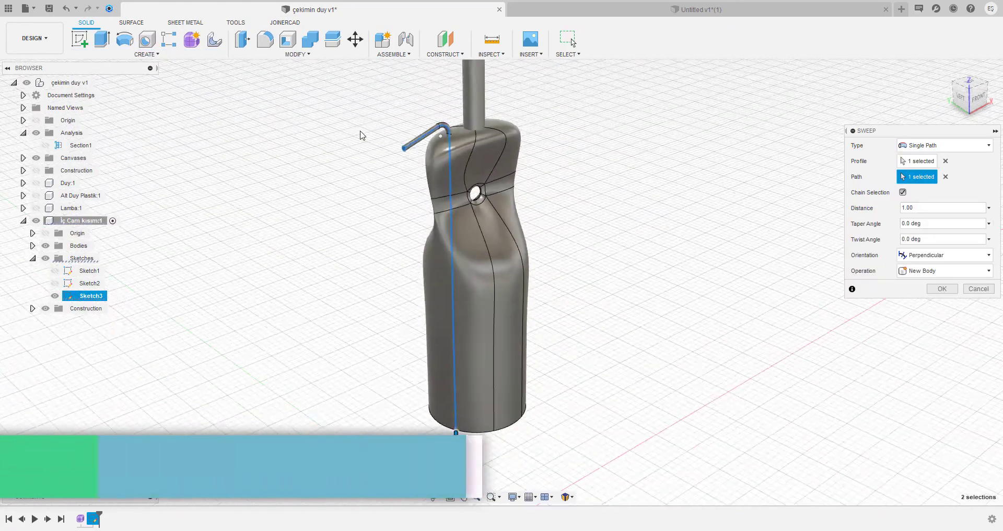
pyautogui.moveTo(358, 134)
pyautogui.keyDown('shift'); pyautogui.mouseDown(button='middle')
pyautogui.moveTo(568, 167)
pyautogui.moveTo(694, 221)
pyautogui.mouseUp(button='middle'); pyautogui.keyUp('shift')
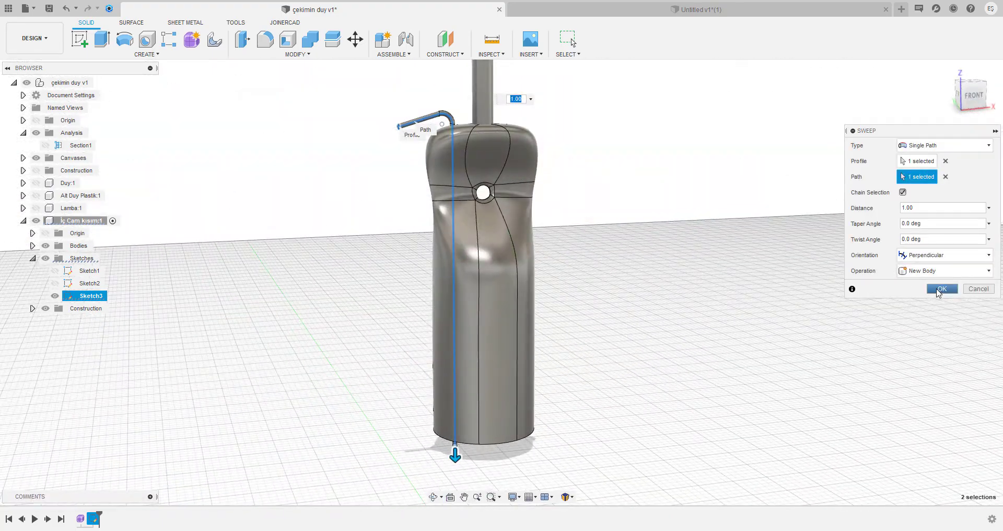
pyautogui.click(939, 292)
pyautogui.scroll(-3, 938, 293)
pyautogui.moveTo(522, 224)
pyautogui.keyDown('shift'); pyautogui.mouseDown(button='middle')
pyautogui.moveTo(650, 215)
pyautogui.moveTo(519, 210)
pyautogui.mouseUp(button='middle'); pyautogui.keyUp('shift')
pyautogui.press('Escape')
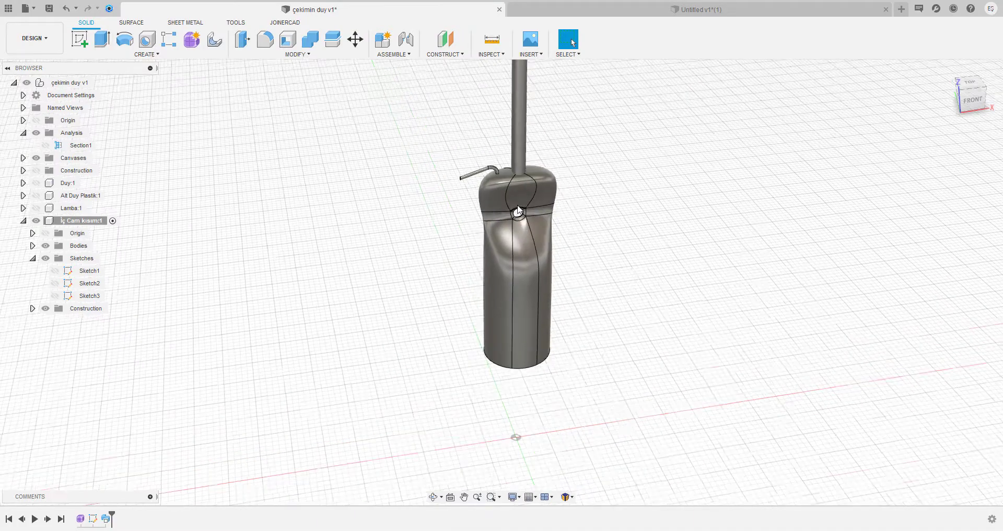
# Step: Reopen Sketch3 for editing from its timeline entry
pyautogui.scroll(3, 519, 211)
pyautogui.scroll(2, 405, 141)
pyautogui.scroll(2, 409, 132)
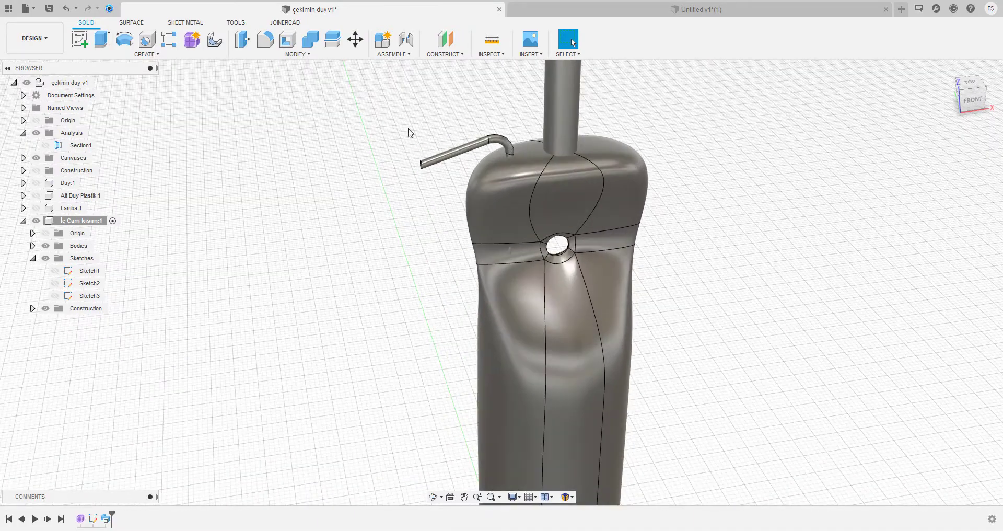
pyautogui.keyDown('shift'); pyautogui.moveTo(410, 132); pyautogui.dragTo(834, 107, button='middle'); pyautogui.keyUp('shift')
pyautogui.click(969, 97)
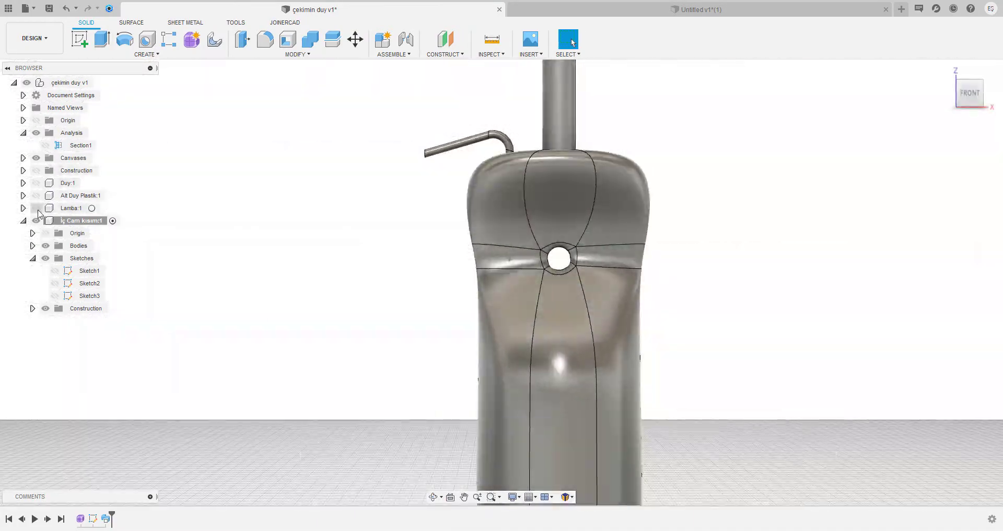
pyautogui.scroll(-3, 213, 202)
pyautogui.scroll(-2, 248, 208)
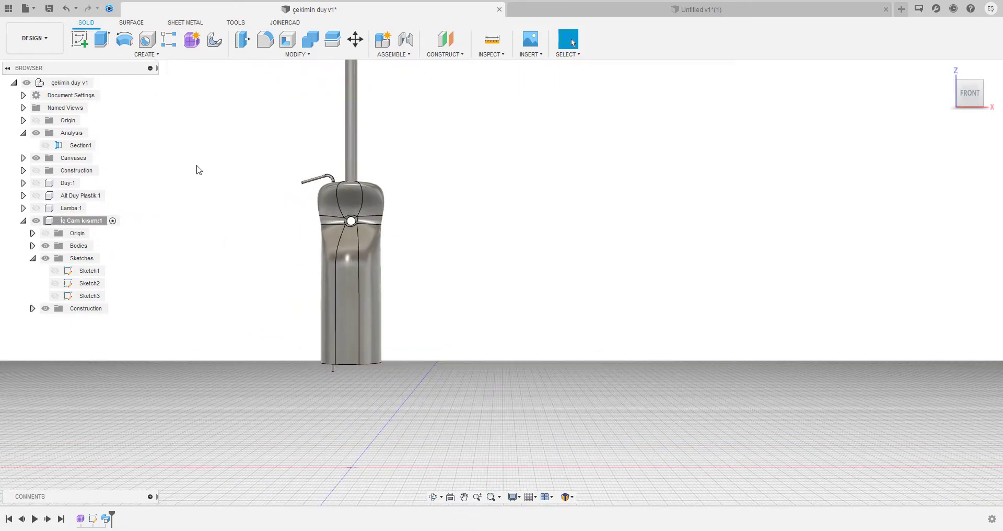
pyautogui.moveTo(196, 168)
pyautogui.keyDown('shift'); pyautogui.mouseDown(button='middle')
pyautogui.moveTo(328, 193)
pyautogui.moveTo(291, 173)
pyautogui.moveTo(310, 140)
pyautogui.mouseUp(button='middle'); pyautogui.keyUp('shift')
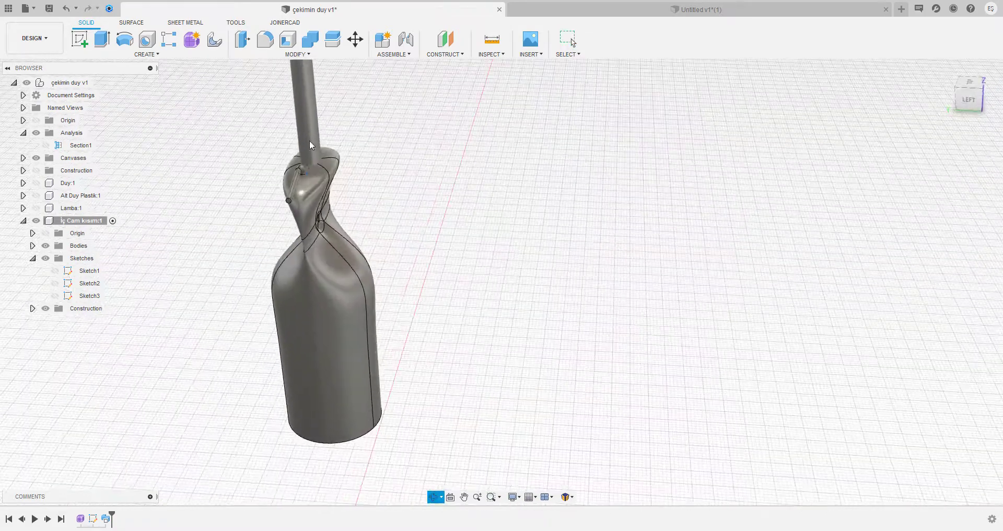
pyautogui.rightClick(93, 519)
pyautogui.click(120, 415)
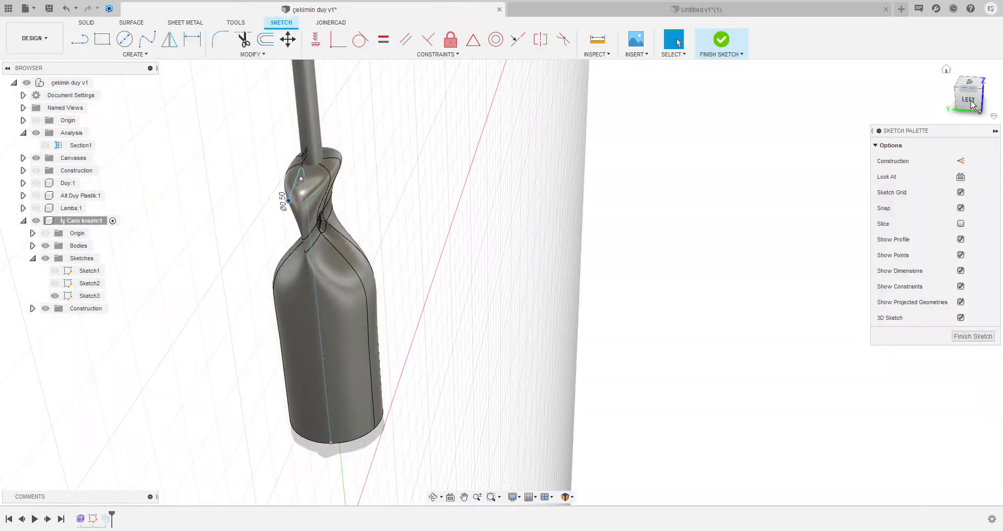
# Step: Move the wire path's arc -1.00 mm along X and finish the sketch
pyautogui.scroll(3, 456, 205)
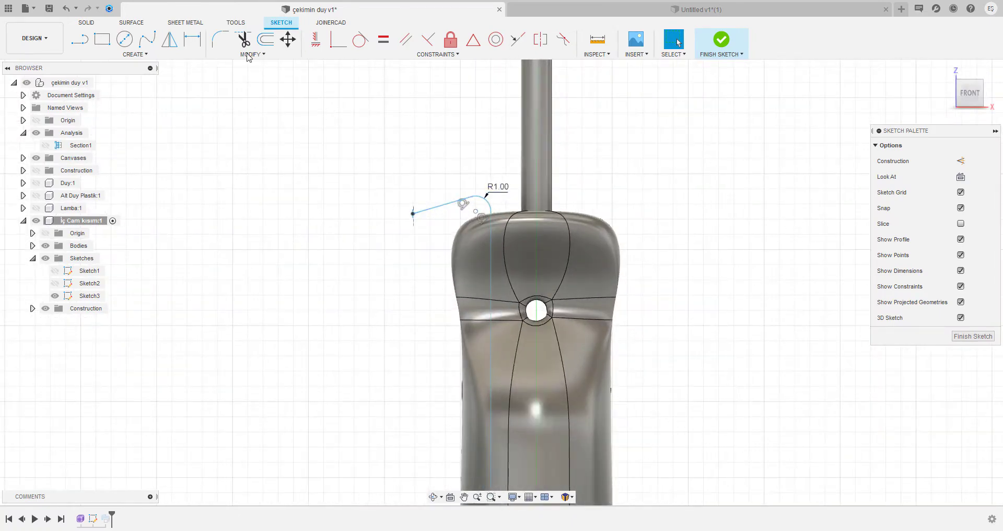
pyautogui.click(288, 39)
pyautogui.click(418, 217)
pyautogui.moveTo(449, 222); pyautogui.dragTo(431, 225)
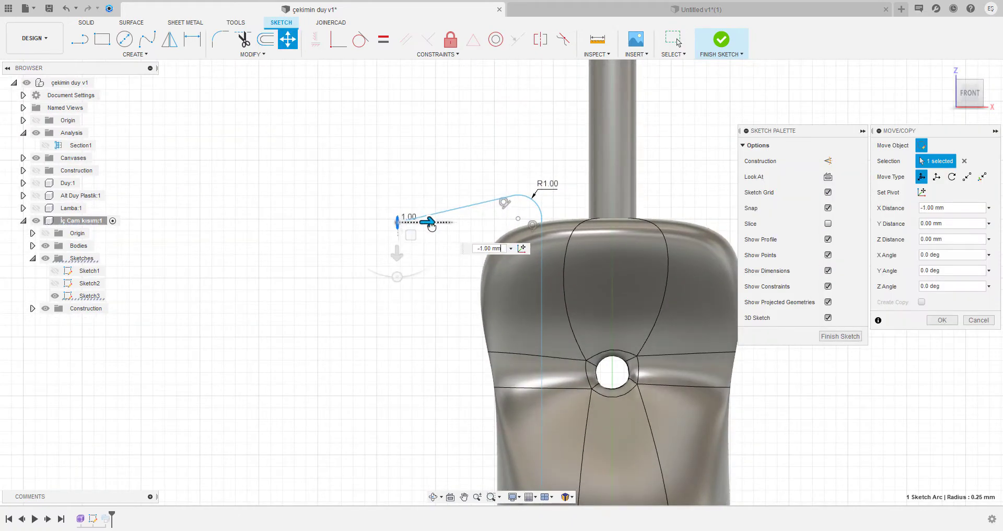
pyautogui.click(720, 40)
pyautogui.keyDown('shift'); pyautogui.moveTo(374, 219); pyautogui.dragTo(394, 211, button='middle'); pyautogui.keyUp('shift')
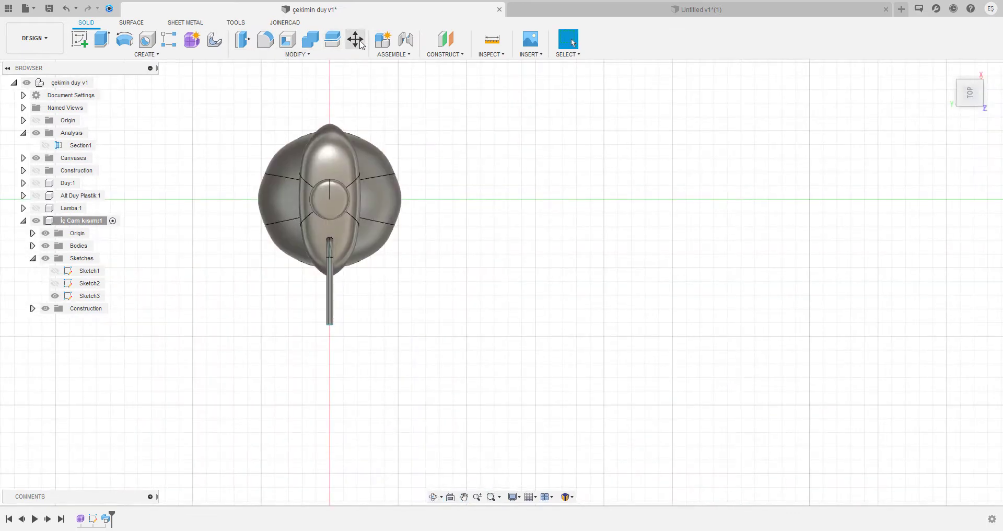
# Step: Create a copy of the bent wire rotated 90° about the vertical sketch line
pyautogui.press('m')
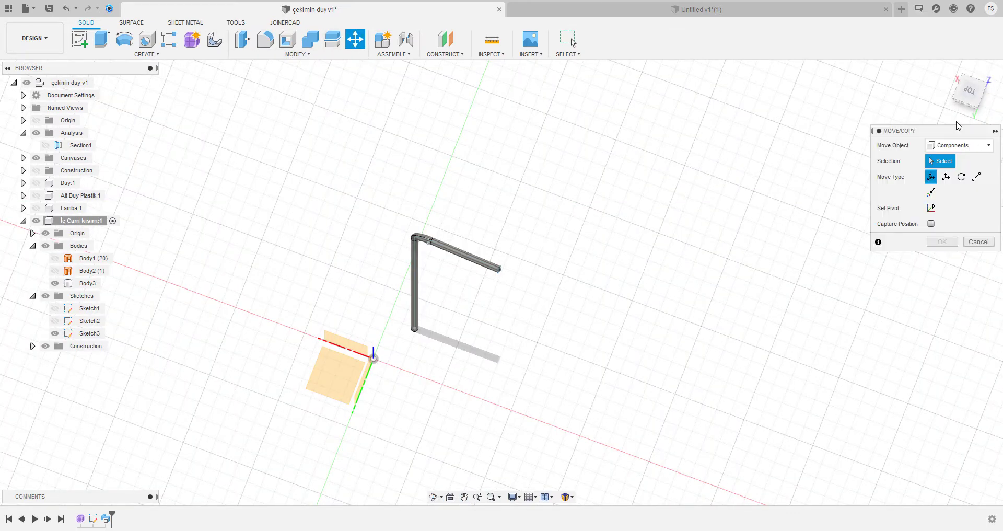
pyautogui.click(959, 145)
pyautogui.click(945, 171)
pyautogui.click(486, 264)
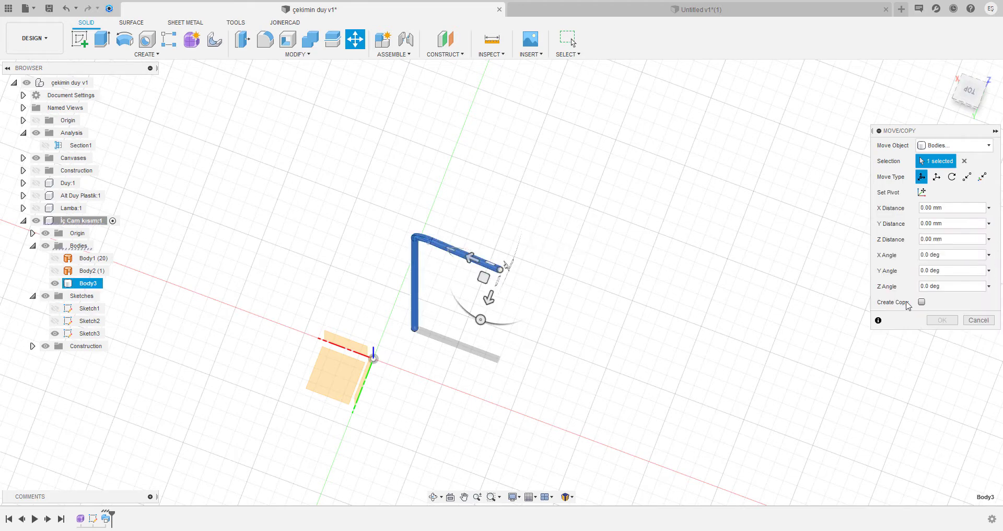
pyautogui.click(969, 92)
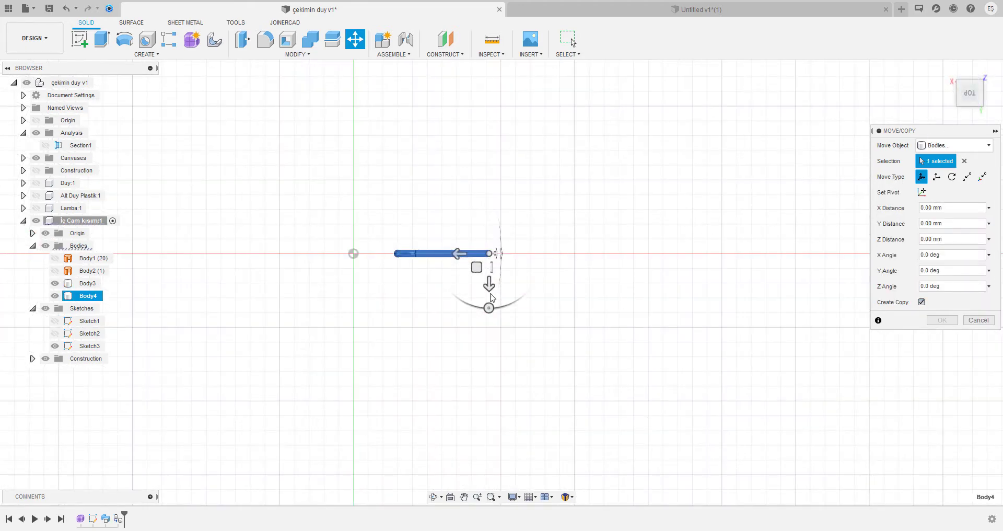
pyautogui.moveTo(491, 297); pyautogui.dragTo(490, 301)
pyautogui.click(951, 177)
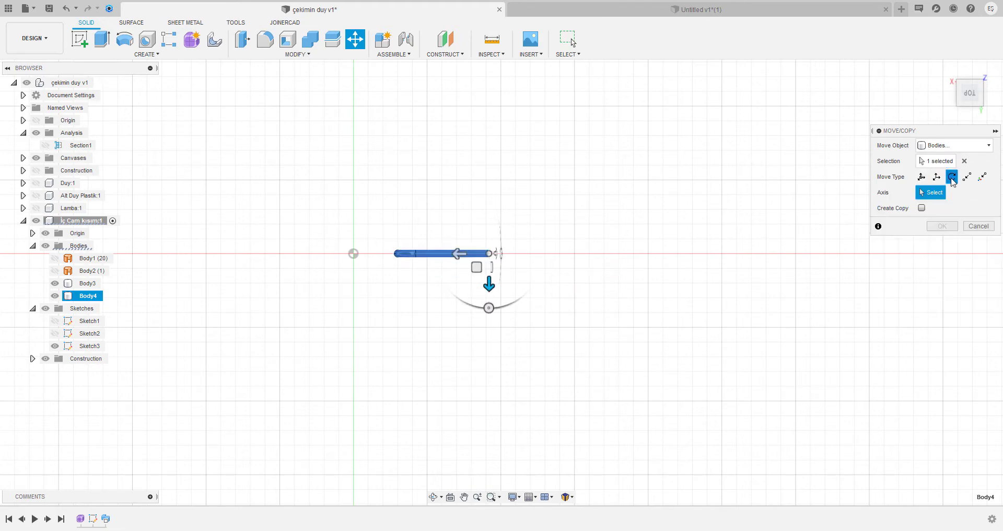
pyautogui.click(921, 208)
pyautogui.click(490, 255)
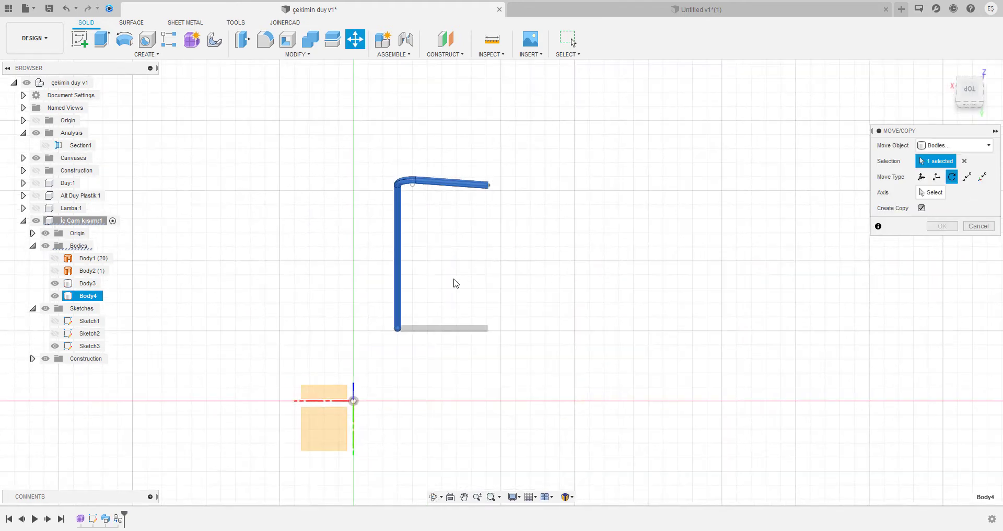
pyautogui.click(399, 305)
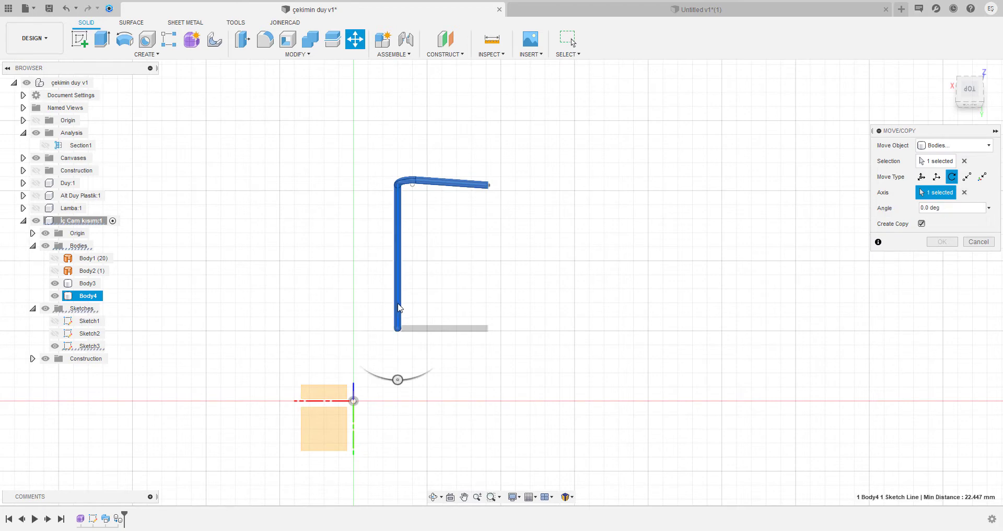
pyautogui.moveTo(399, 308)
pyautogui.keyDown('shift'); pyautogui.mouseDown(button='middle')
pyautogui.moveTo(464, 257)
pyautogui.moveTo(397, 298)
pyautogui.mouseUp(button='middle'); pyautogui.keyUp('shift')
pyautogui.scroll(2, 410, 280)
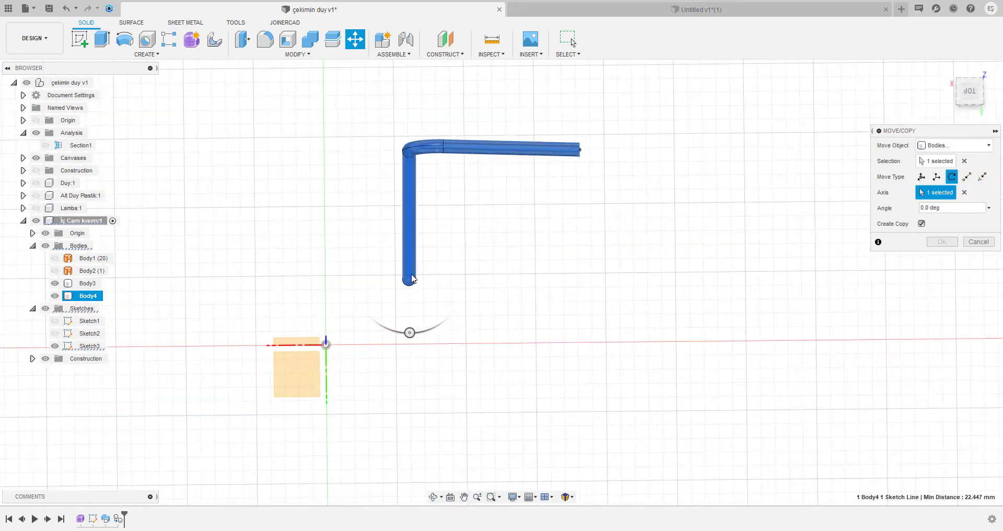
pyautogui.scroll(2, 412, 214)
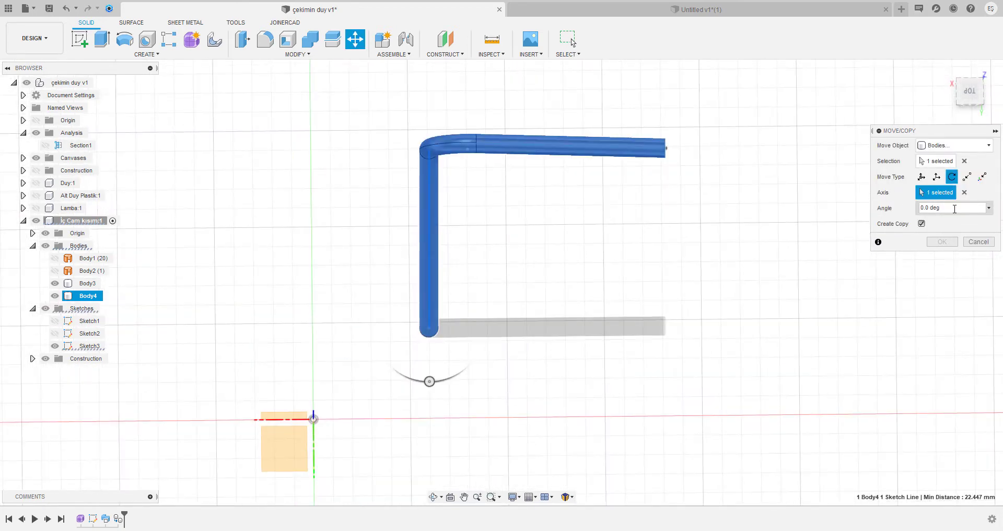
pyautogui.moveTo(818, 214)
pyautogui.keyDown('shift'); pyautogui.mouseDown(button='middle')
pyautogui.moveTo(645, 262)
pyautogui.moveTo(587, 180)
pyautogui.moveTo(805, 246)
pyautogui.mouseUp(button='middle'); pyautogui.keyUp('shift')
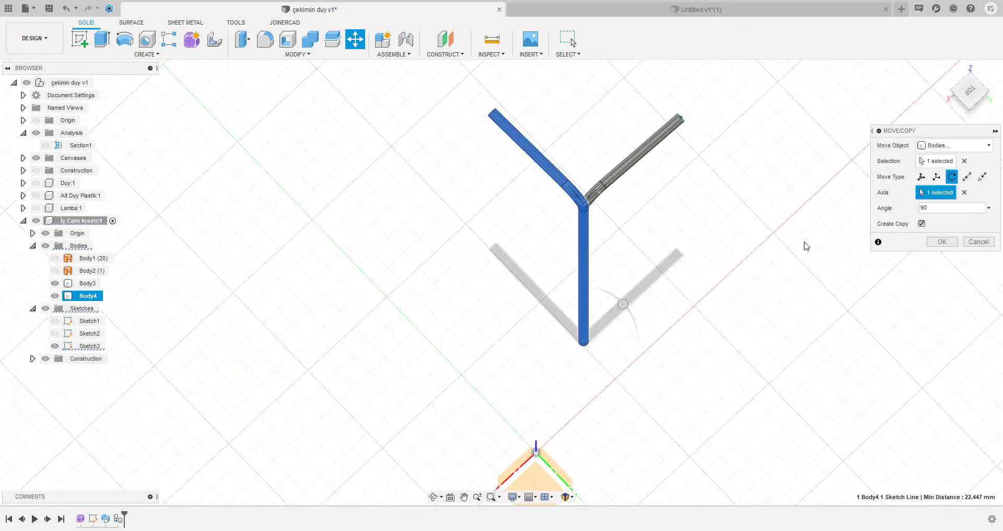
pyautogui.click(950, 244)
pyautogui.moveTo(732, 246)
pyautogui.keyDown('shift'); pyautogui.mouseDown(button='middle')
pyautogui.moveTo(656, 195)
pyautogui.moveTo(623, 217)
pyautogui.moveTo(564, 178)
pyautogui.mouseUp(button='middle'); pyautogui.keyUp('shift')
# Step: Copy Body4 rotated 180° about the same vertical line
pyautogui.press('m')
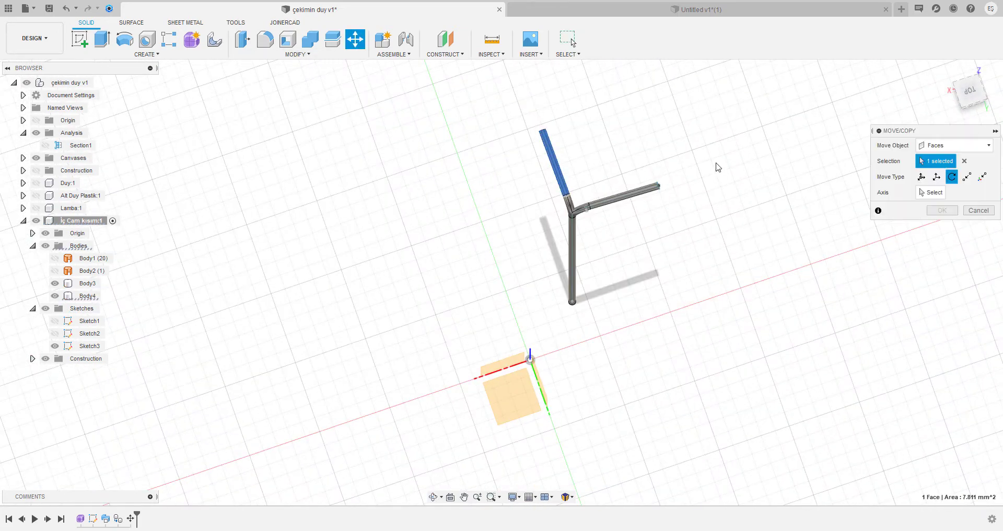
pyautogui.click(955, 145)
pyautogui.click(929, 159)
pyautogui.click(572, 235)
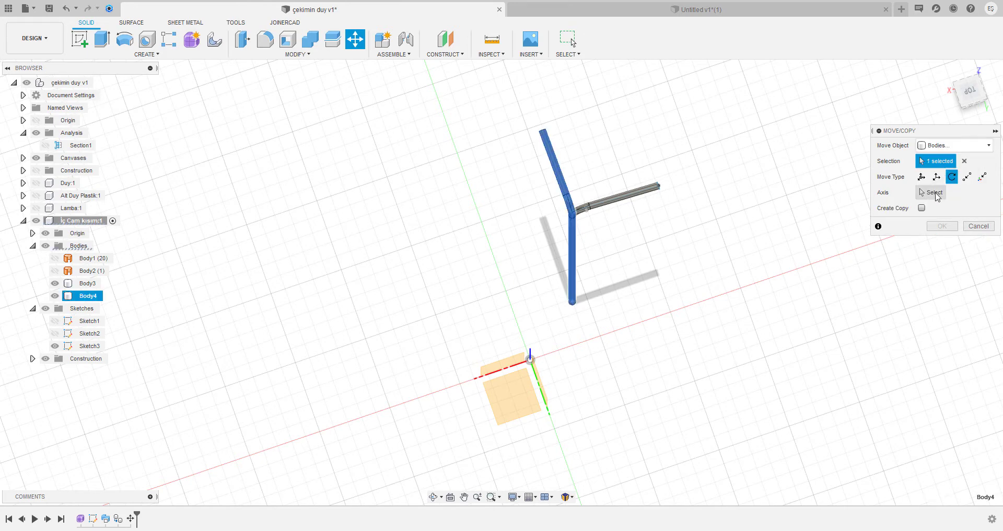
pyautogui.click(571, 304)
pyautogui.write('1')
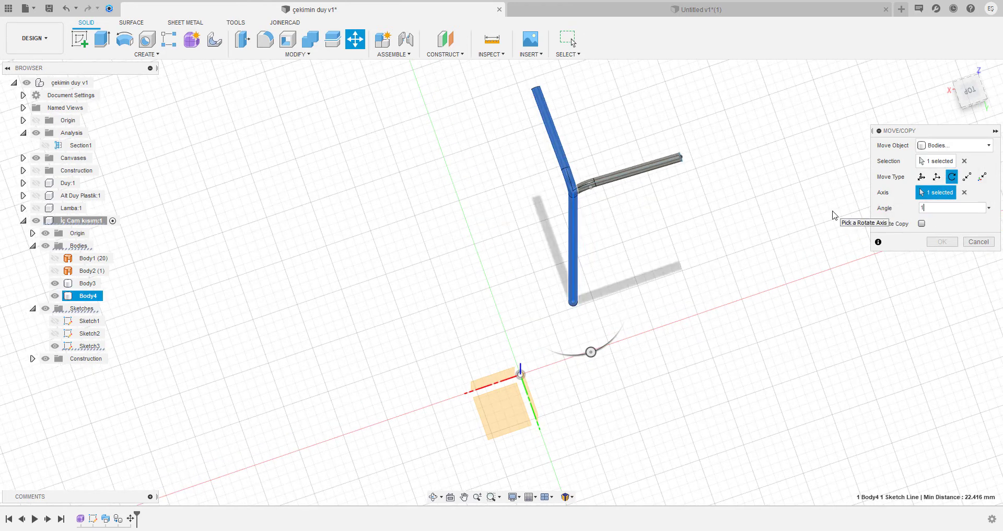
pyautogui.write('80')
pyautogui.click(920, 224)
pyautogui.press('Return')
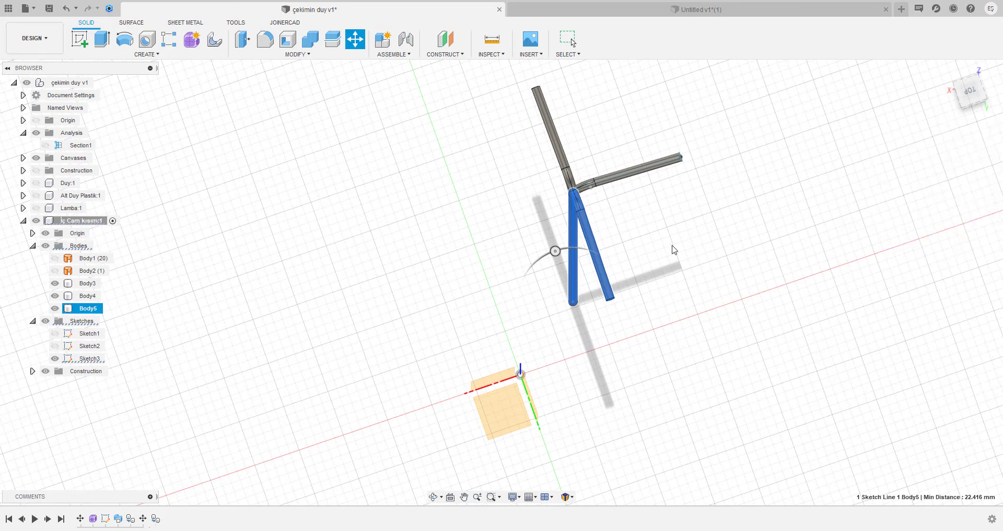
pyautogui.press('Escape')
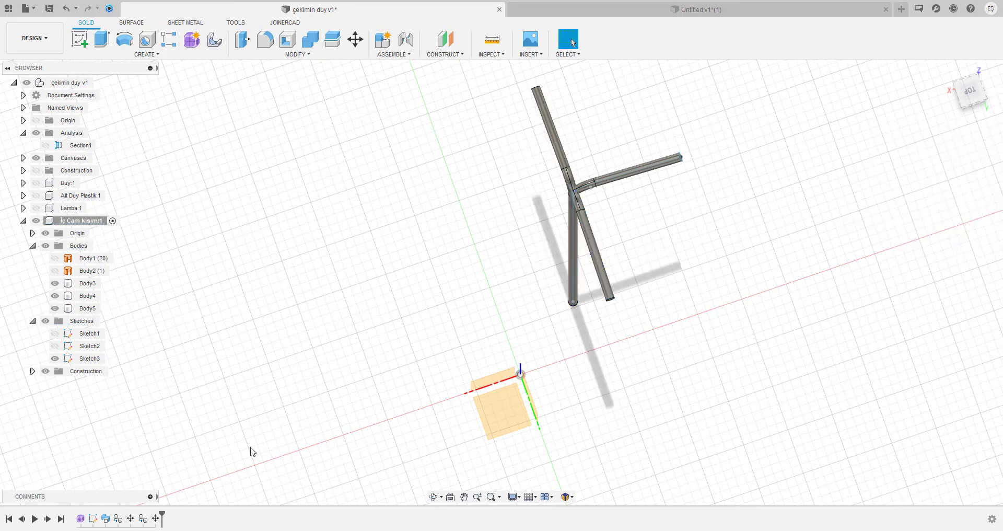
pyautogui.keyDown('shift'); pyautogui.moveTo(438, 296); pyautogui.dragTo(72, 260, button='middle'); pyautogui.keyUp('shift')
# Step: Show the bottle bodies again and reopen Sketch3 for editing
pyautogui.click(55, 257)
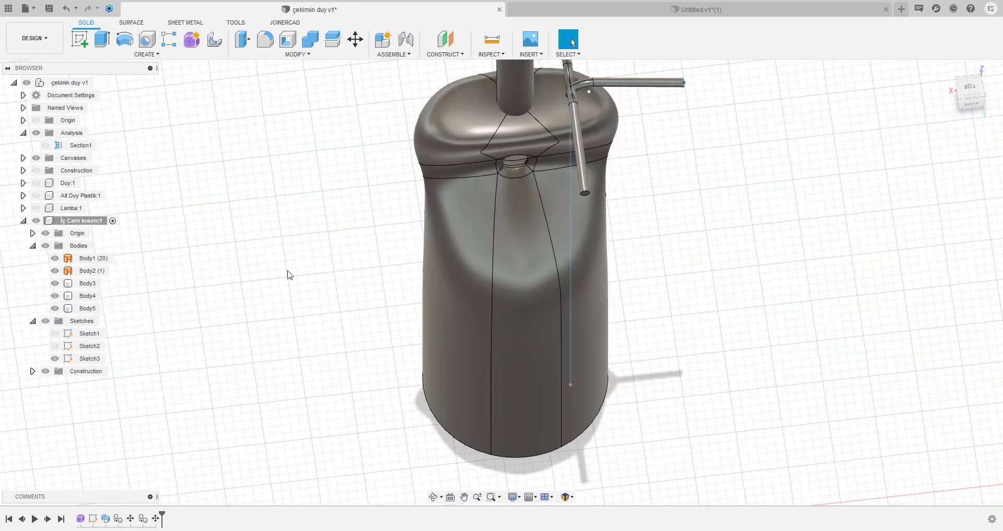
pyautogui.moveTo(286, 273)
pyautogui.keyDown('shift'); pyautogui.mouseDown(button='middle')
pyautogui.moveTo(356, 179)
pyautogui.moveTo(298, 159)
pyautogui.moveTo(311, 219)
pyautogui.mouseUp(button='middle'); pyautogui.keyUp('shift')
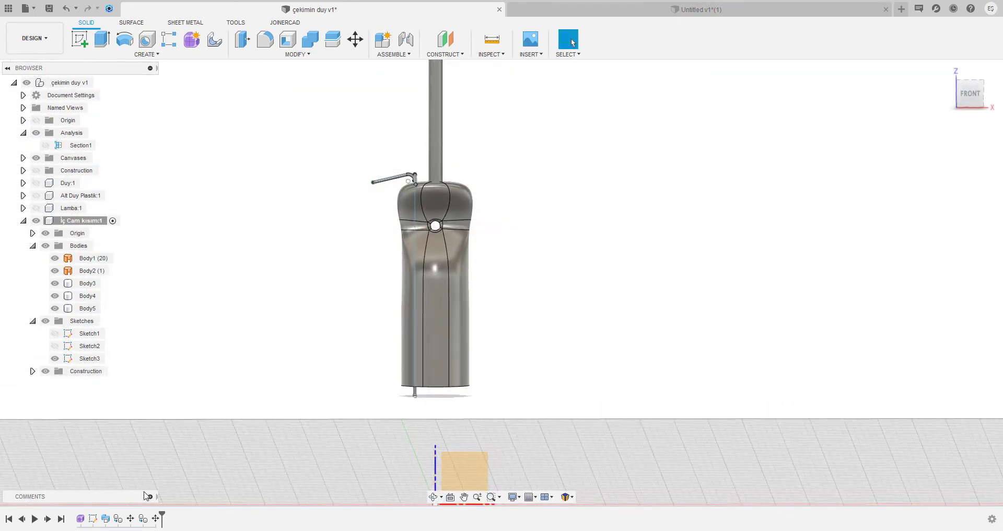
pyautogui.rightClick(107, 522)
pyautogui.click(146, 426)
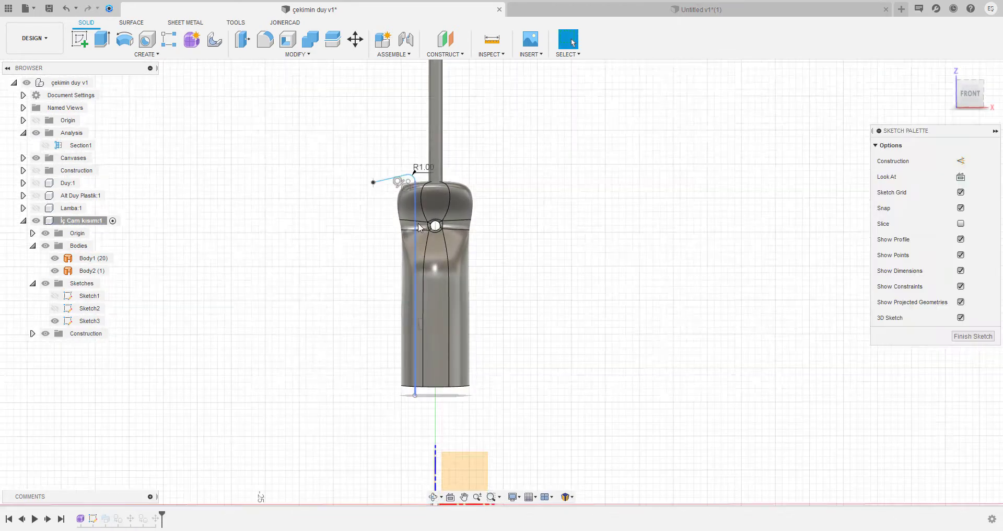
# Step: Move the wire path's line and arc down 1 mm in Y and finish the sketch
pyautogui.scroll(3, 405, 168)
pyautogui.click(287, 39)
pyautogui.click(415, 184)
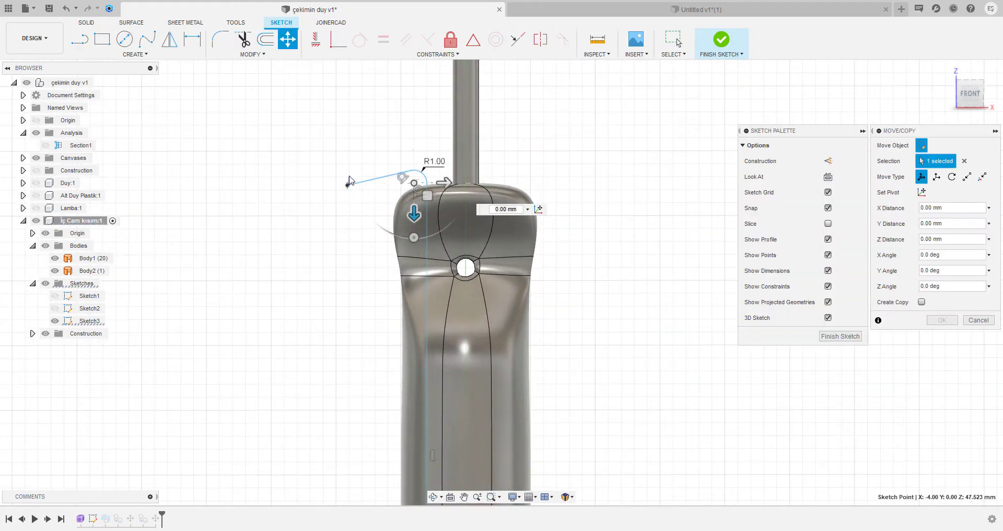
pyautogui.moveTo(348, 190); pyautogui.dragTo(348, 203)
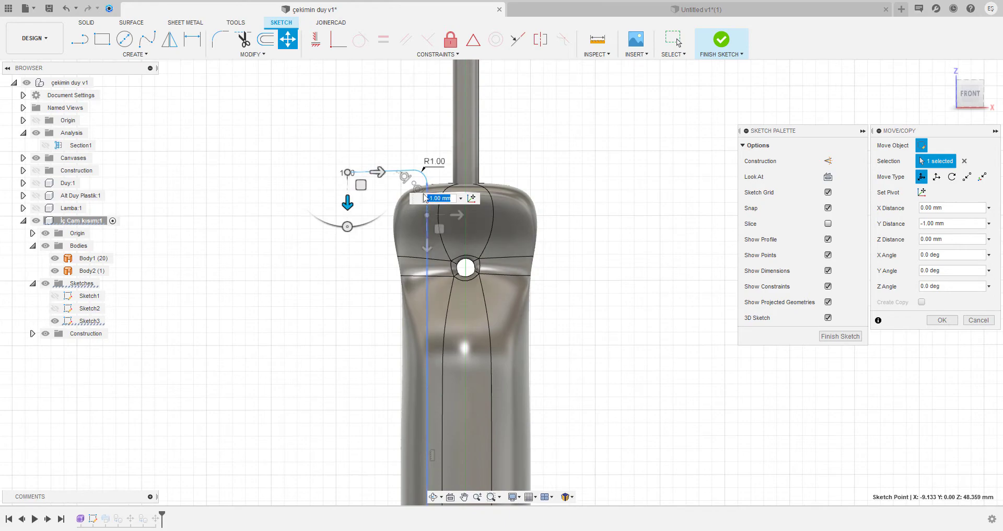
pyautogui.click(424, 172)
pyautogui.moveTo(413, 188); pyautogui.dragTo(415, 203)
pyautogui.click(743, 41)
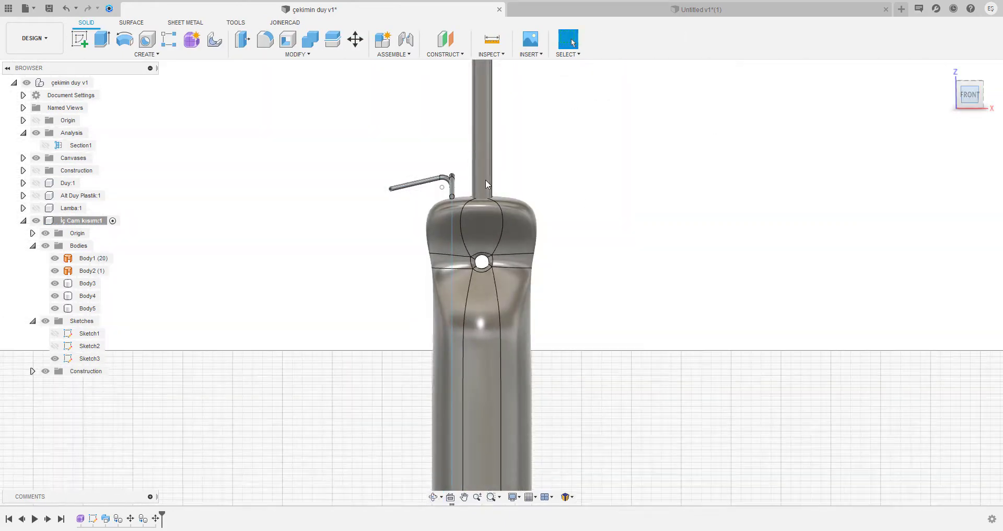
# Step: Mirror the wire bodies Body3–Body5 as bodies across the YZ plane
pyautogui.click(188, 55)
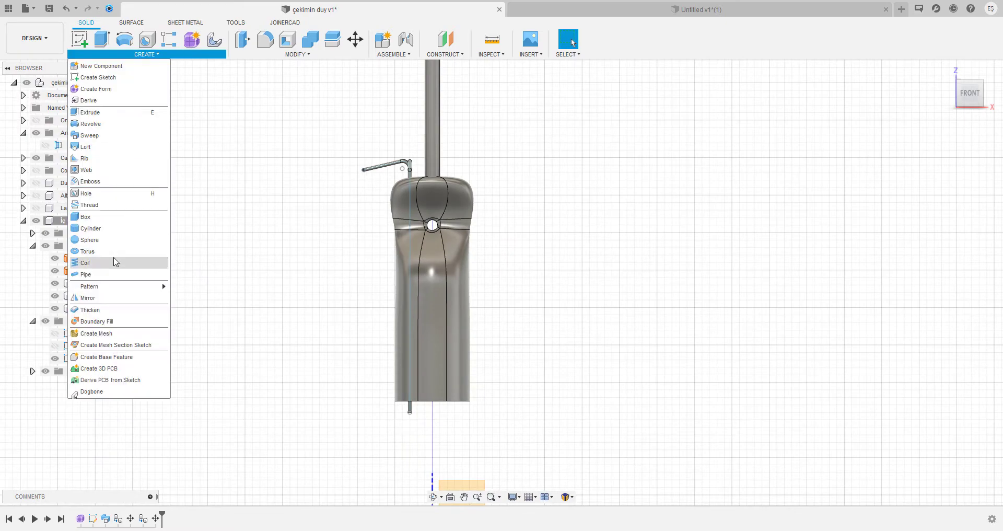
pyautogui.click(87, 297)
pyautogui.click(954, 145)
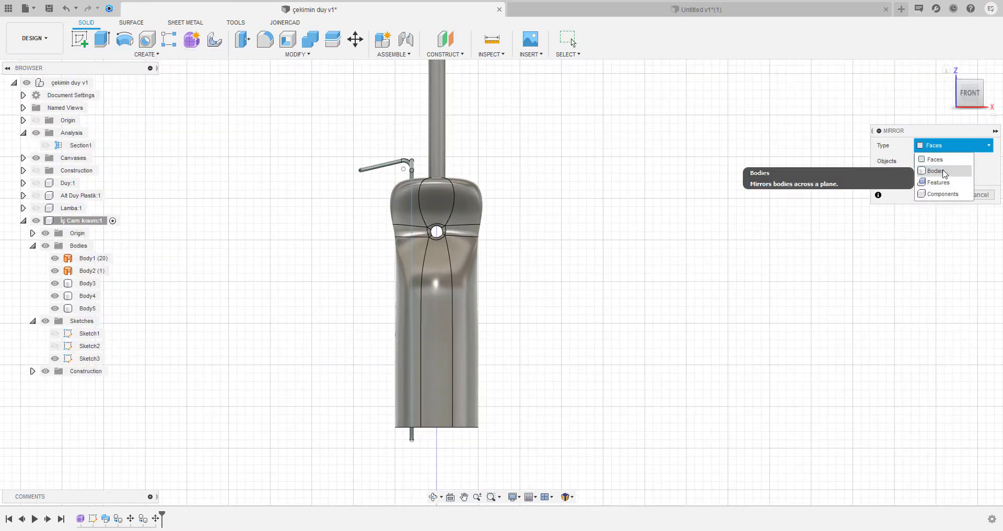
pyautogui.click(932, 168)
pyautogui.keyDown('shift'); pyautogui.moveTo(932, 168); pyautogui.dragTo(632, 199, button='middle'); pyautogui.keyUp('shift')
pyautogui.click(421, 314)
pyautogui.click(434, 180)
pyautogui.click(433, 180)
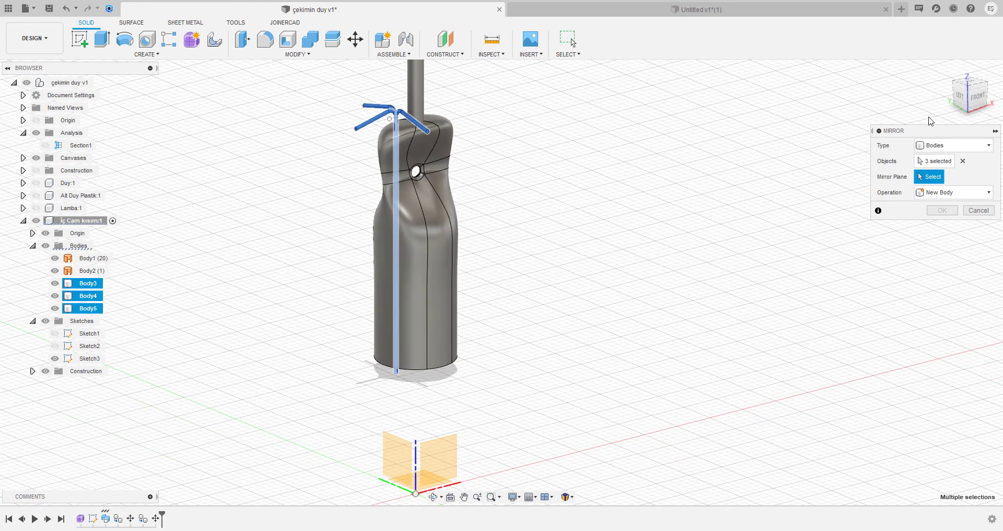
pyautogui.keyDown('shift'); pyautogui.moveTo(788, 222); pyautogui.dragTo(460, 361, button='middle'); pyautogui.keyUp('shift')
pyautogui.click(457, 340)
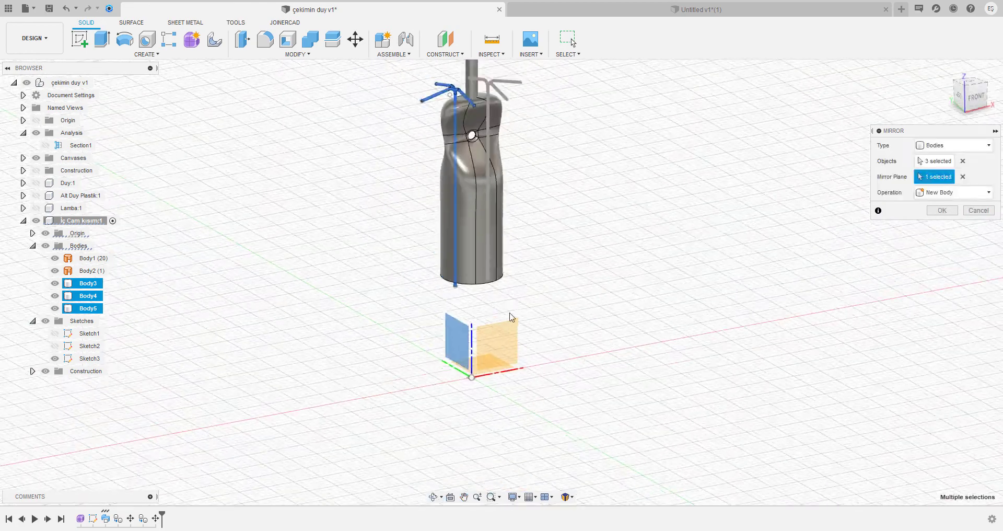
pyautogui.click(942, 210)
# Step: Inspect the mirrored wires, briefly showing then hiding the bulb glass Lamba:1
pyautogui.moveTo(920, 226)
pyautogui.keyDown('shift'); pyautogui.mouseDown(button='middle')
pyautogui.moveTo(573, 217)
pyautogui.moveTo(598, 215)
pyautogui.mouseUp(button='middle'); pyautogui.keyUp('shift')
pyautogui.click(967, 97)
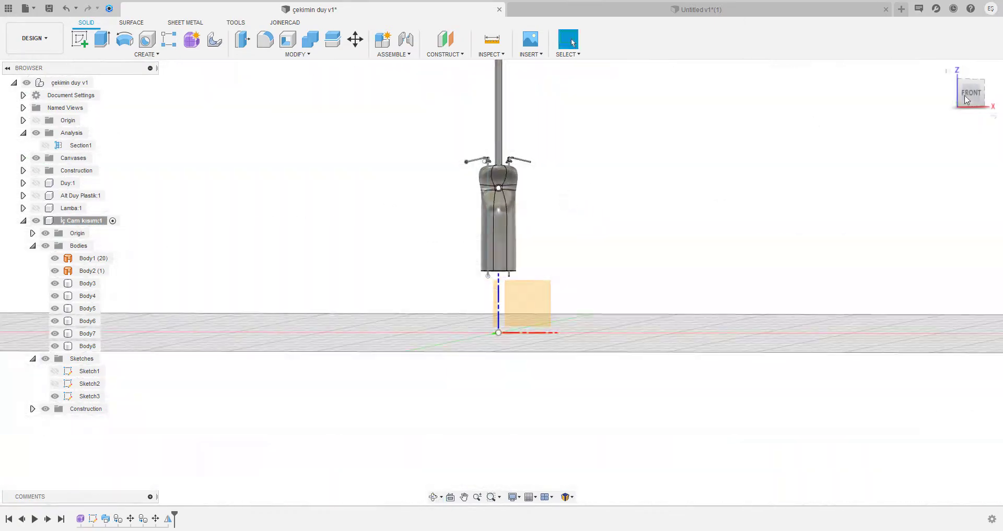
pyautogui.scroll(5, 514, 157)
pyautogui.moveTo(514, 158)
pyautogui.keyDown('shift'); pyautogui.mouseDown(button='middle')
pyautogui.moveTo(573, 209)
pyautogui.moveTo(535, 224)
pyautogui.moveTo(524, 167)
pyautogui.mouseUp(button='middle'); pyautogui.keyUp('shift')
pyautogui.scroll(-5, 536, 223)
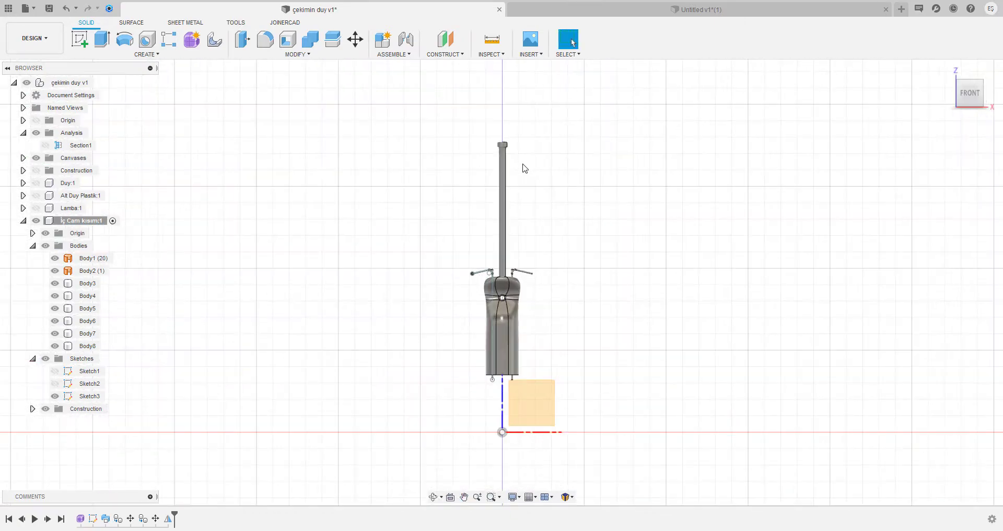
pyautogui.click(36, 211)
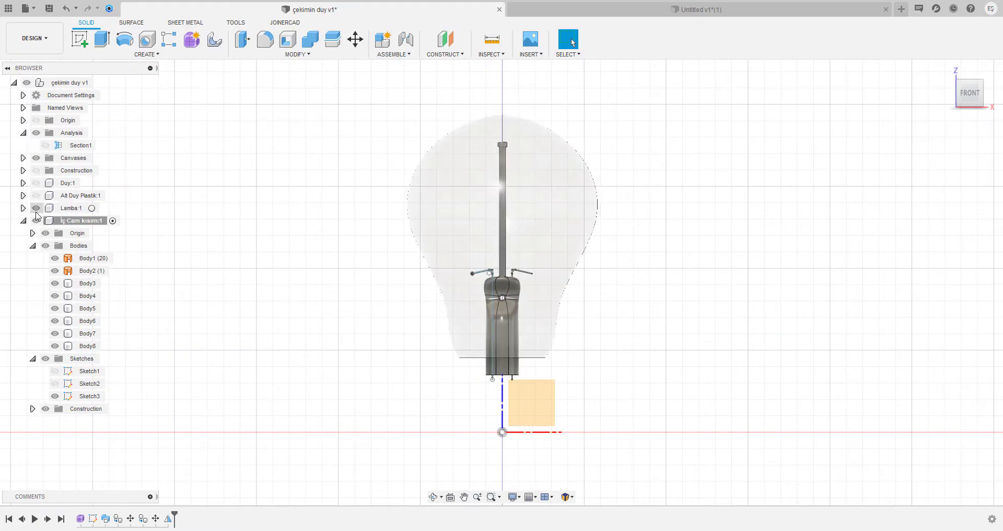
pyautogui.click(36, 208)
pyautogui.moveTo(443, 213)
pyautogui.keyDown('shift'); pyautogui.mouseDown(button='middle')
pyautogui.moveTo(470, 218)
pyautogui.moveTo(501, 185)
pyautogui.mouseUp(button='middle'); pyautogui.keyUp('shift')
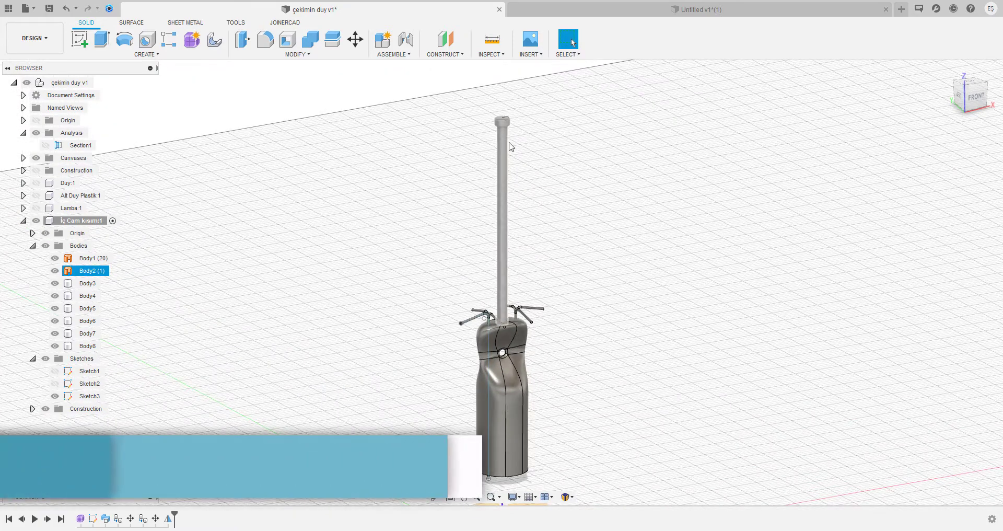
# Step: Start a midplane, then cancel it
pyautogui.click(445, 54)
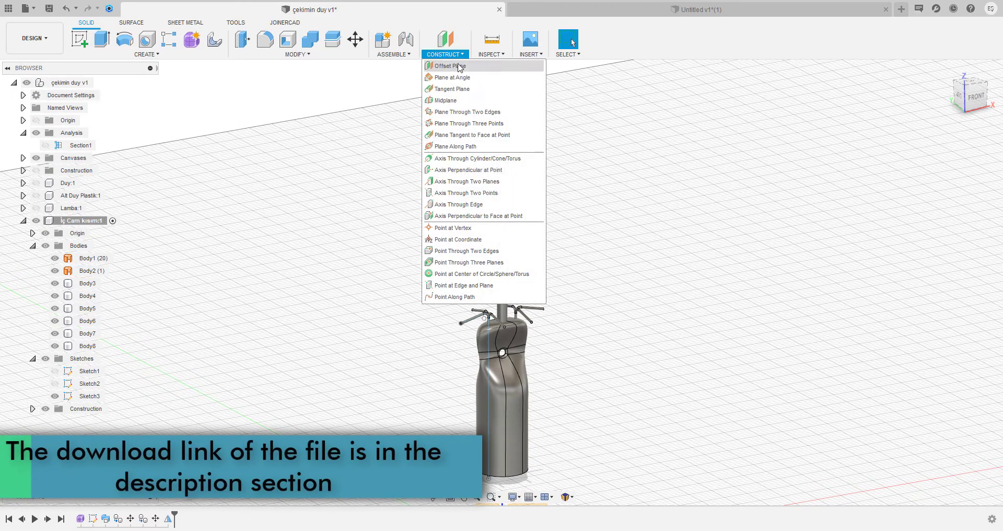
pyautogui.click(455, 102)
pyautogui.scroll(5, 511, 137)
pyautogui.scroll(2, 480, 71)
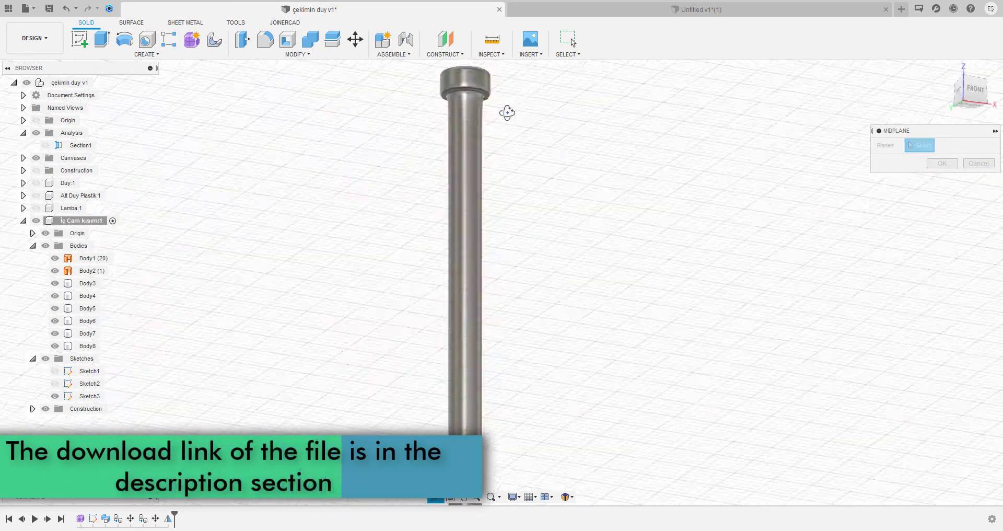
pyautogui.moveTo(506, 111)
pyautogui.keyDown('shift'); pyautogui.mouseDown(button='middle')
pyautogui.moveTo(506, 253)
pyautogui.moveTo(575, 331)
pyautogui.mouseUp(button='middle'); pyautogui.keyUp('shift')
pyautogui.scroll(-3, 506, 253)
pyautogui.press('Escape')
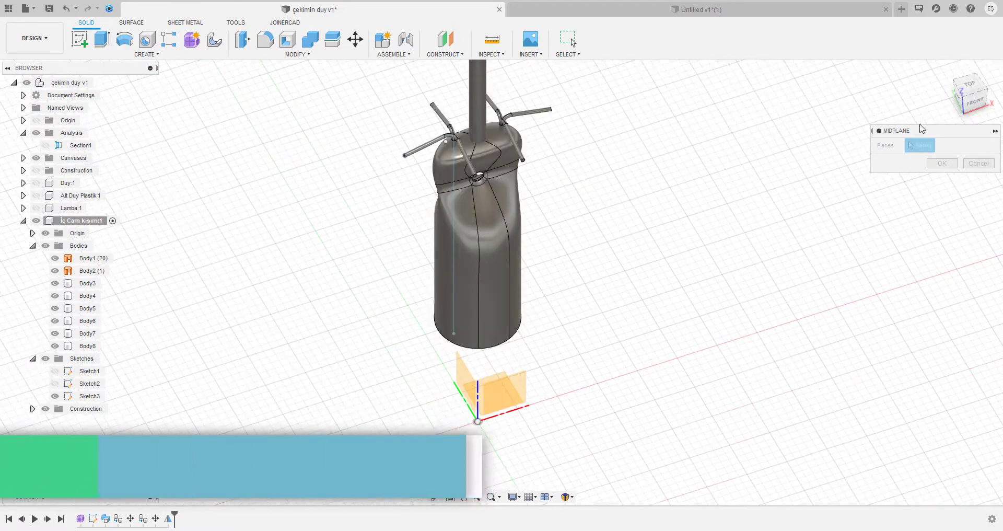
# Step: Create an offset plane 87.7 mm above the XY plane
pyautogui.click(445, 54)
pyautogui.click(450, 66)
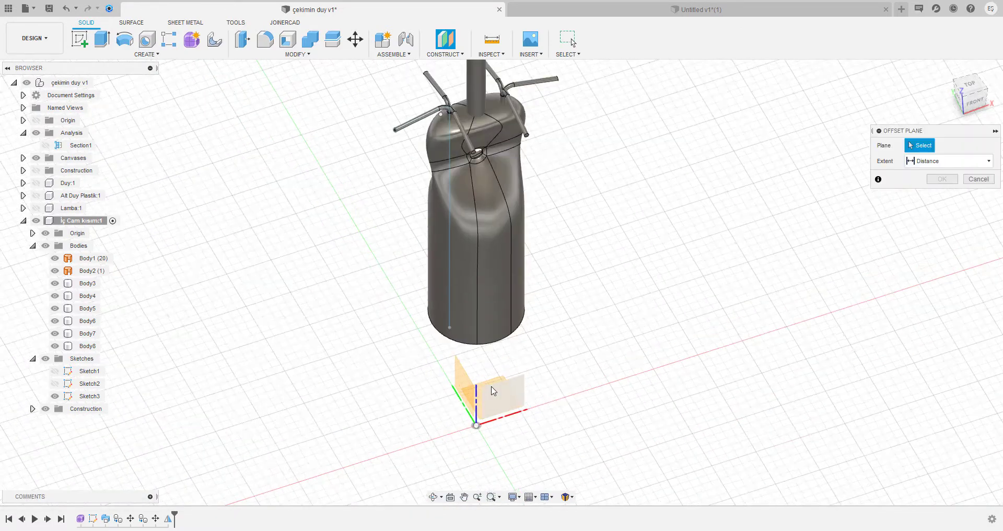
pyautogui.moveTo(492, 385)
pyautogui.keyDown('shift'); pyautogui.mouseDown(button='middle')
pyautogui.moveTo(475, 403)
pyautogui.moveTo(540, 371)
pyautogui.mouseUp(button='middle'); pyautogui.keyUp('shift')
pyautogui.click(539, 371)
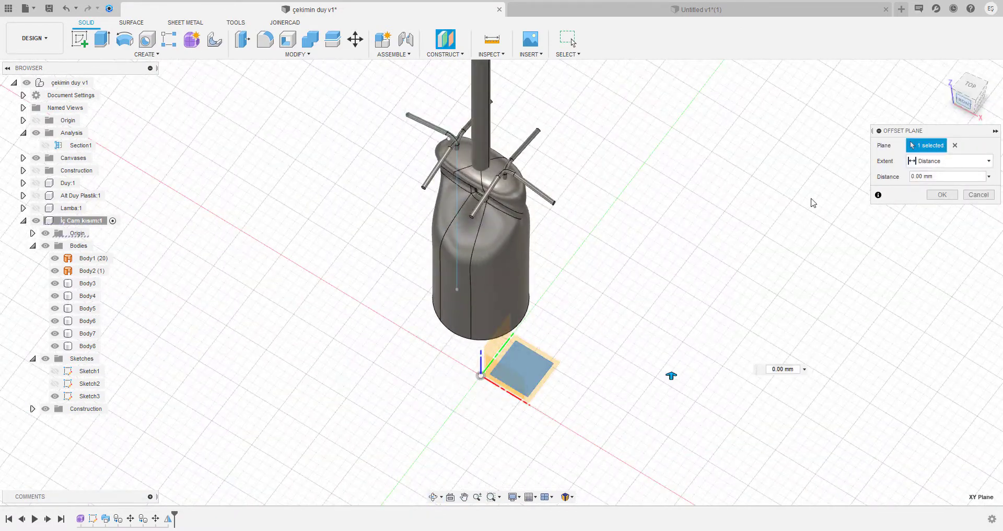
pyautogui.moveTo(523, 483); pyautogui.dragTo(528, 136)
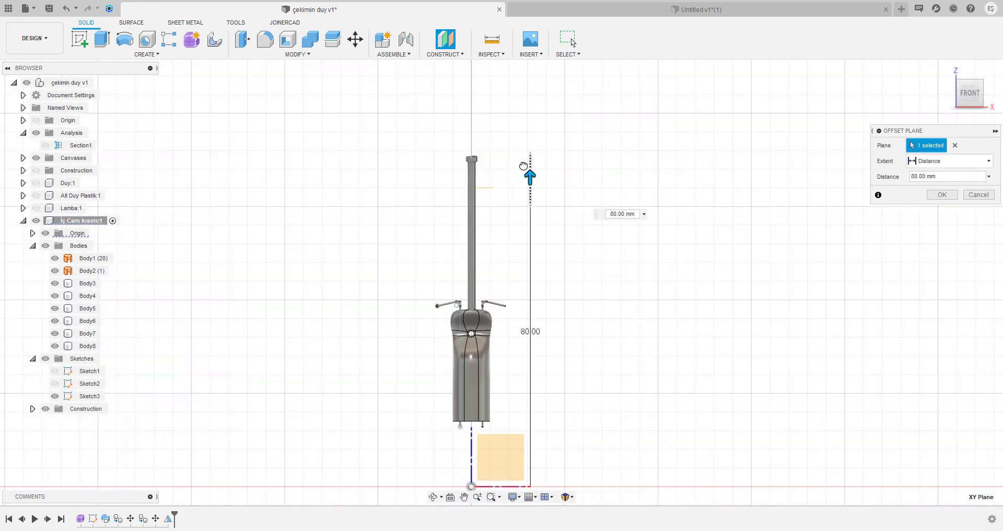
pyautogui.keyDown('shift'); pyautogui.moveTo(529, 136); pyautogui.dragTo(508, 181, button='middle'); pyautogui.keyUp('shift')
pyautogui.scroll(5, 509, 181)
pyautogui.moveTo(576, 157); pyautogui.dragTo(576, 154)
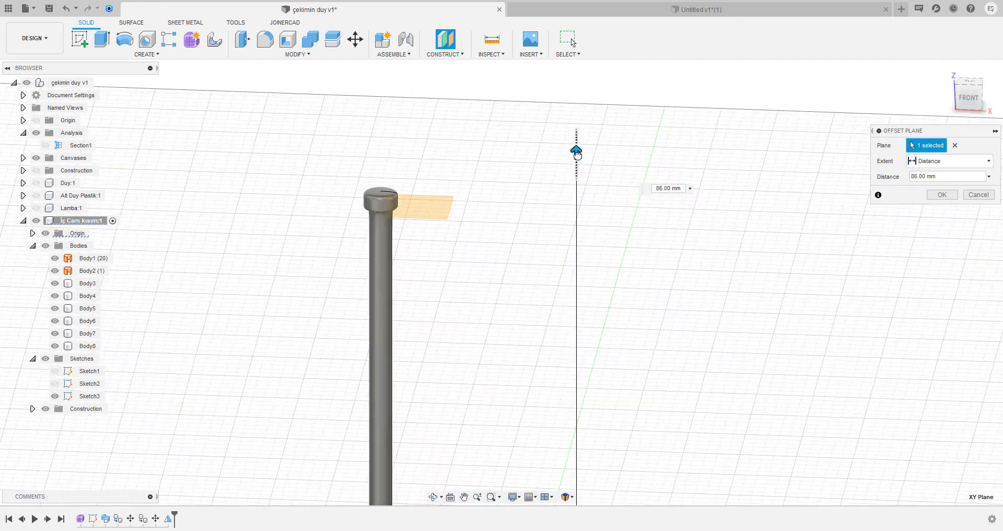
pyautogui.click(953, 103)
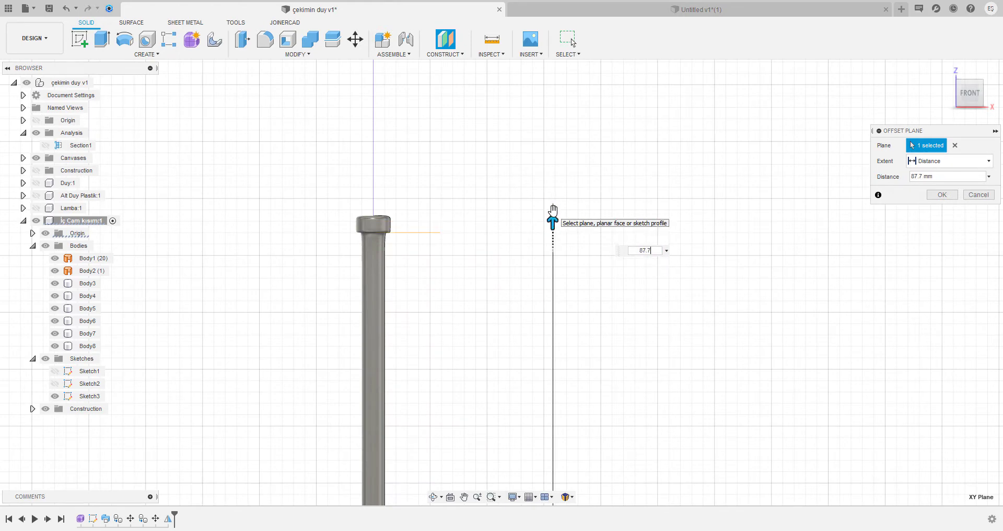
pyautogui.press('Return')
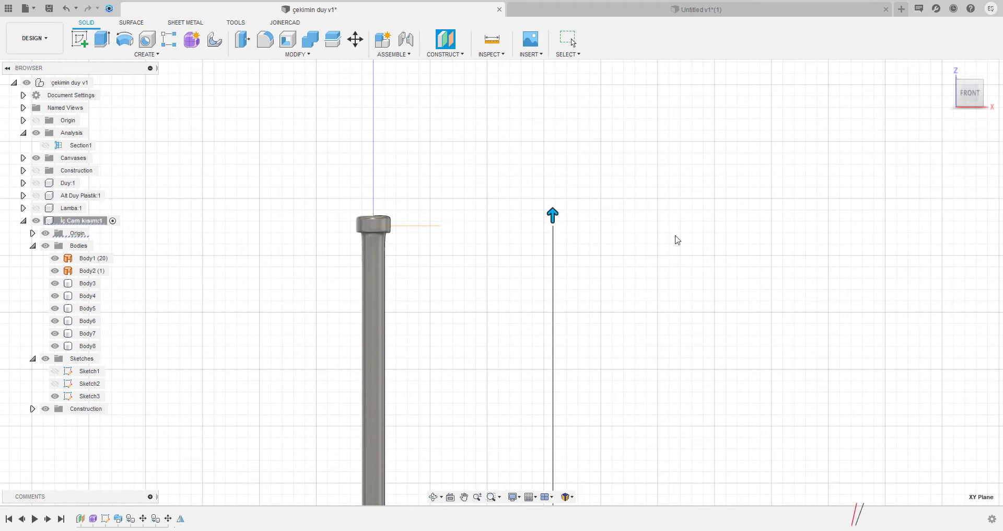
# Step: Start a new sketch on the 87.7 mm offset plane, viewed from the top
pyautogui.keyDown('shift'); pyautogui.moveTo(497, 265); pyautogui.dragTo(351, 226, button='middle'); pyautogui.keyUp('shift')
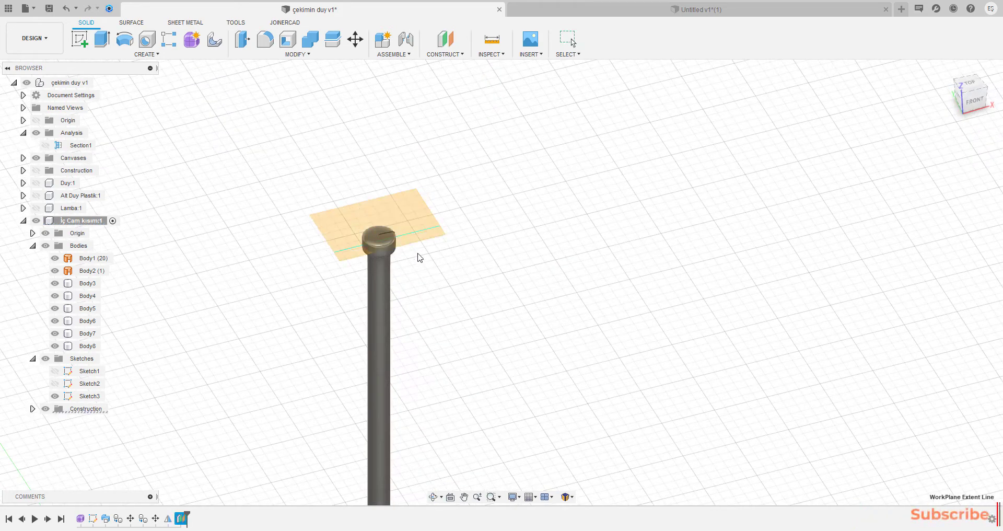
pyautogui.keyDown('shift'); pyautogui.moveTo(417, 257); pyautogui.dragTo(447, 247, button='middle'); pyautogui.keyUp('shift')
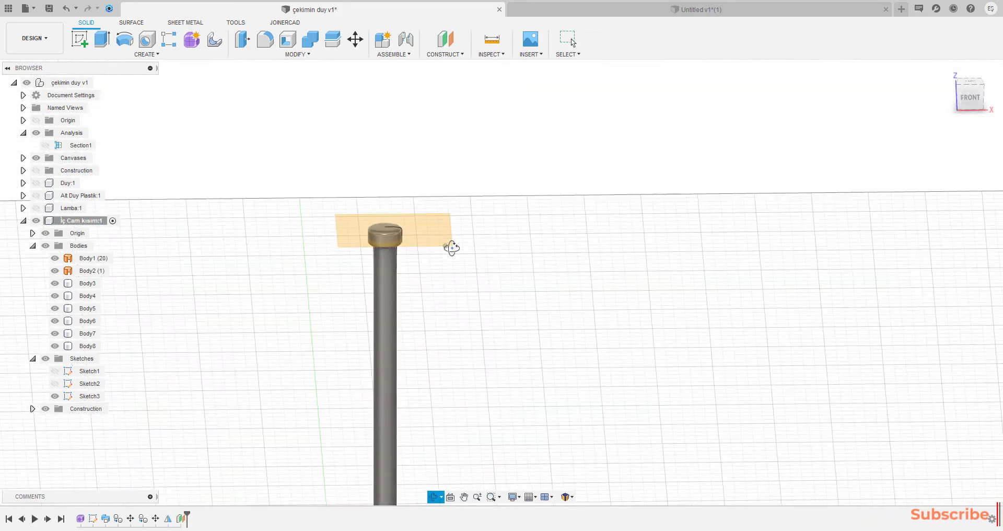
pyautogui.click(81, 40)
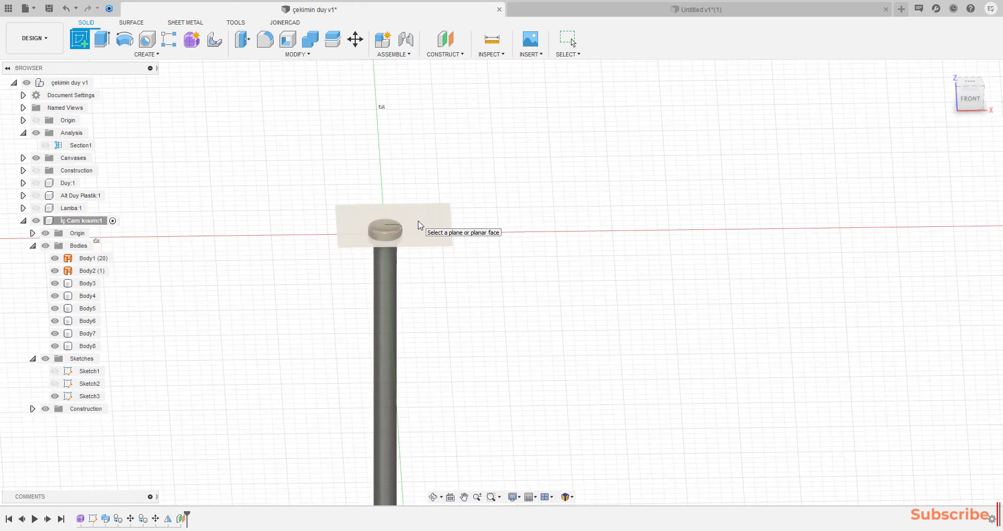
pyautogui.click(419, 225)
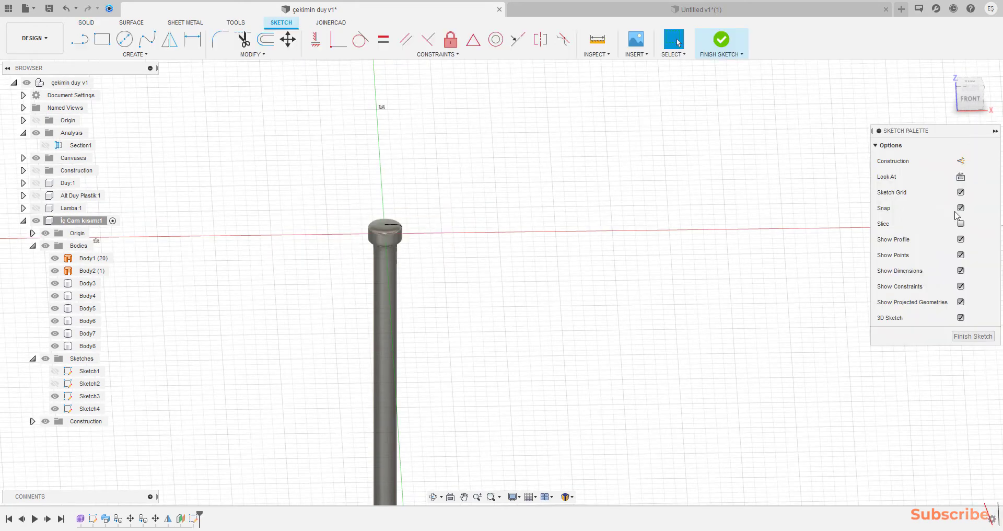
pyautogui.click(87, 44)
pyautogui.click(971, 83)
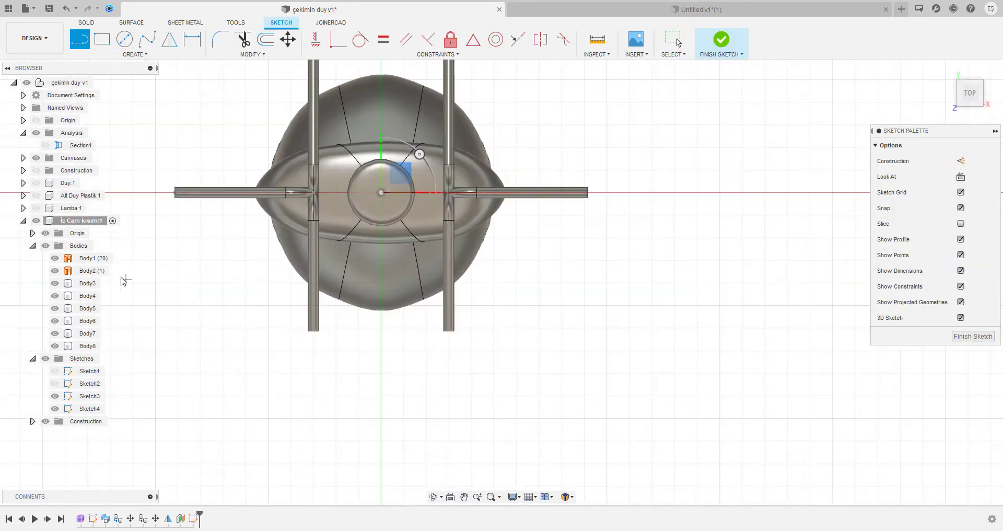
# Step: Hide Body1 and Body3–Body8, then begin a line at the cap's centre
pyautogui.moveTo(55, 345); pyautogui.dragTo(55, 258)
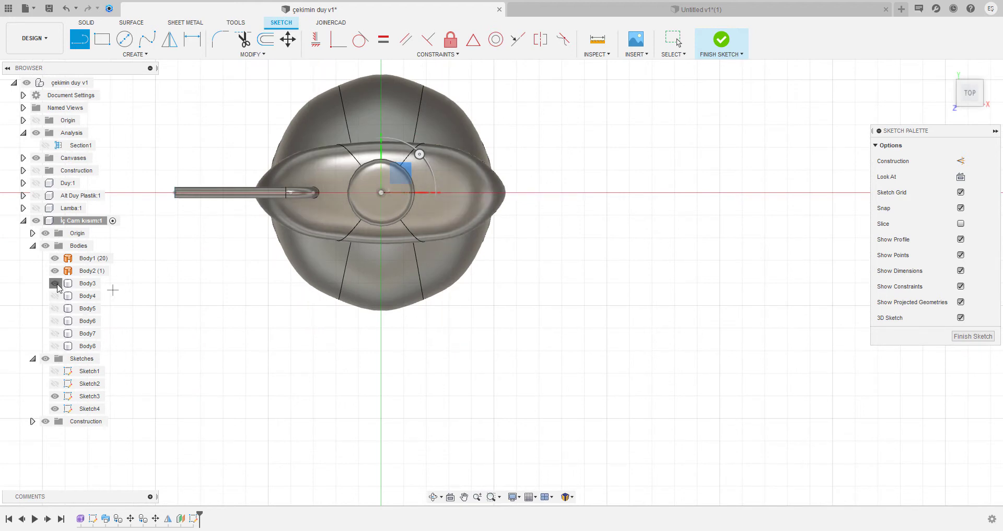
pyautogui.click(380, 192)
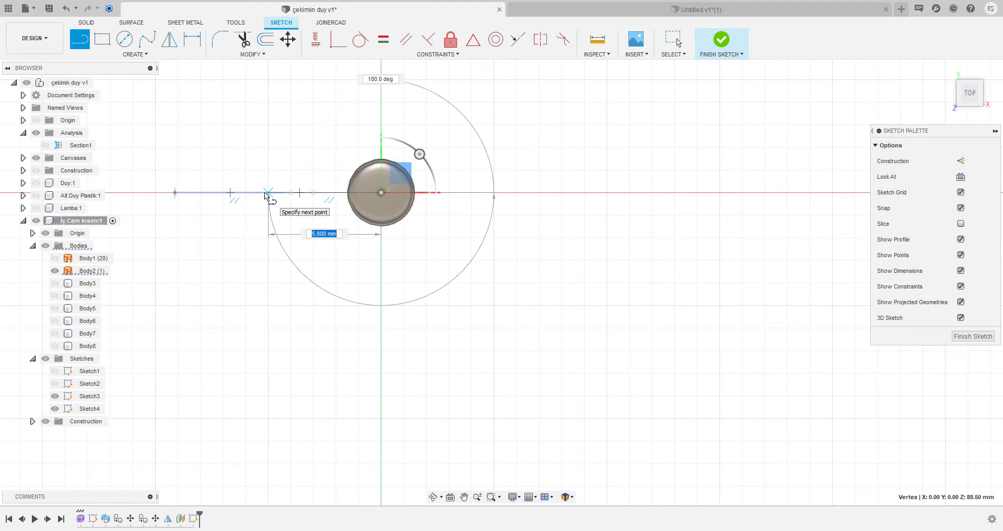
pyautogui.hotkey('ctrl', 'z')
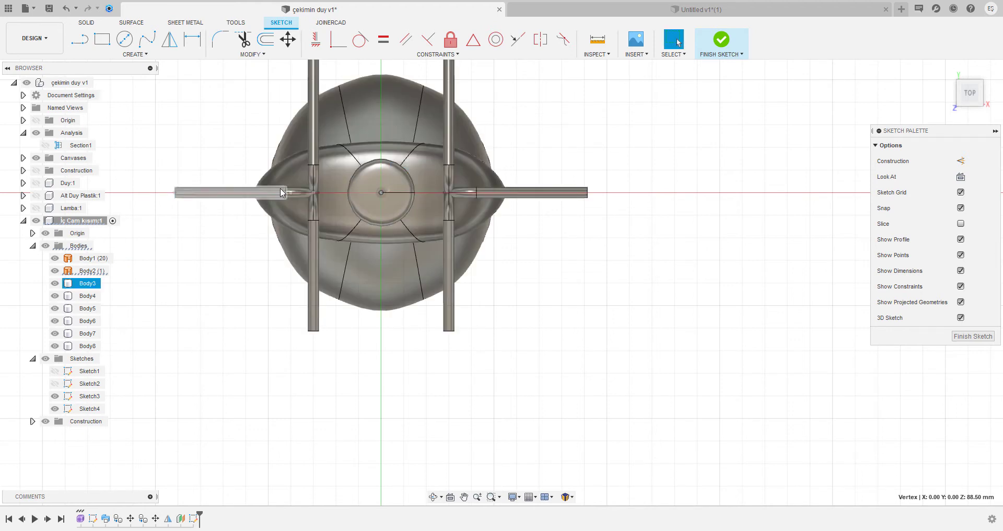
pyautogui.moveTo(55, 308)
pyautogui.mouseDown()
pyautogui.moveTo(54, 332)
pyautogui.moveTo(55, 284)
pyautogui.moveTo(59, 301)
pyautogui.mouseUp()
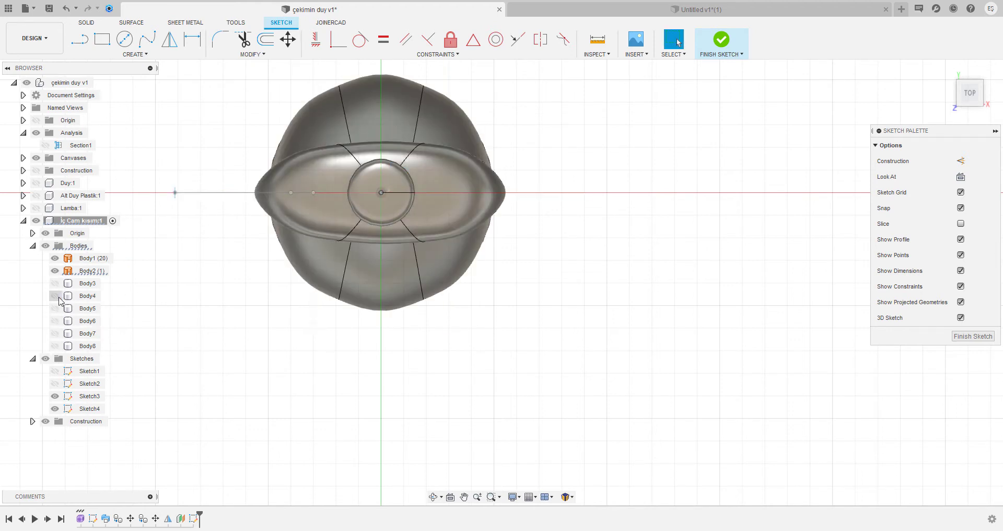
pyautogui.click(56, 258)
pyautogui.click(68, 54)
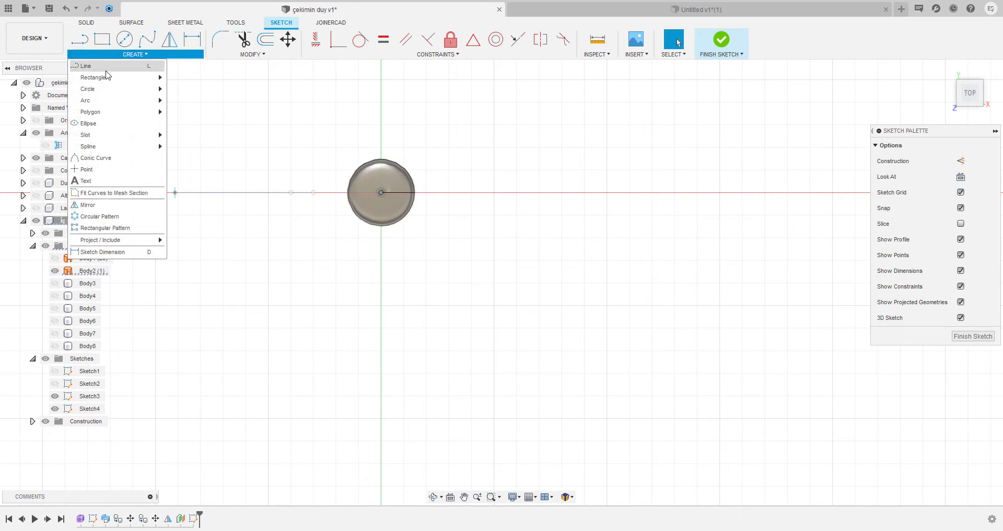
pyautogui.click(87, 66)
pyautogui.click(381, 192)
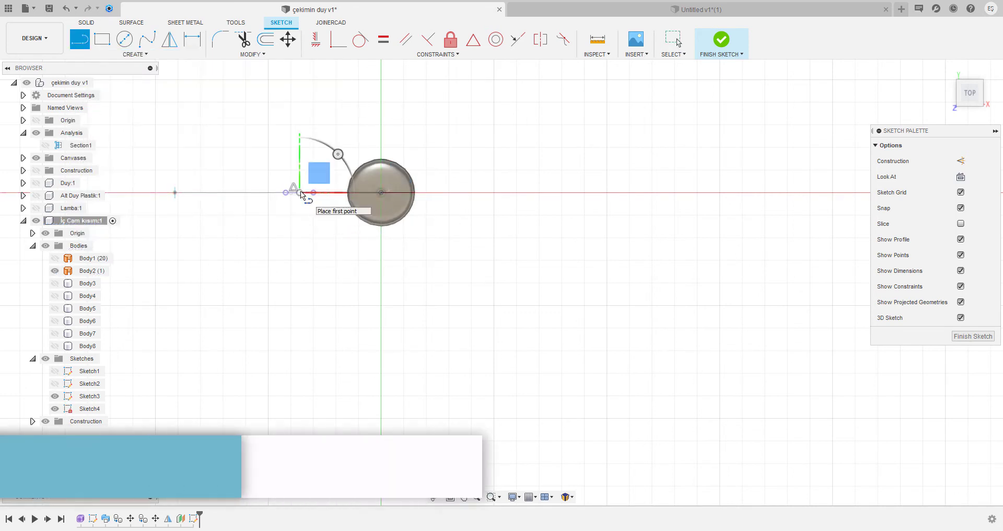